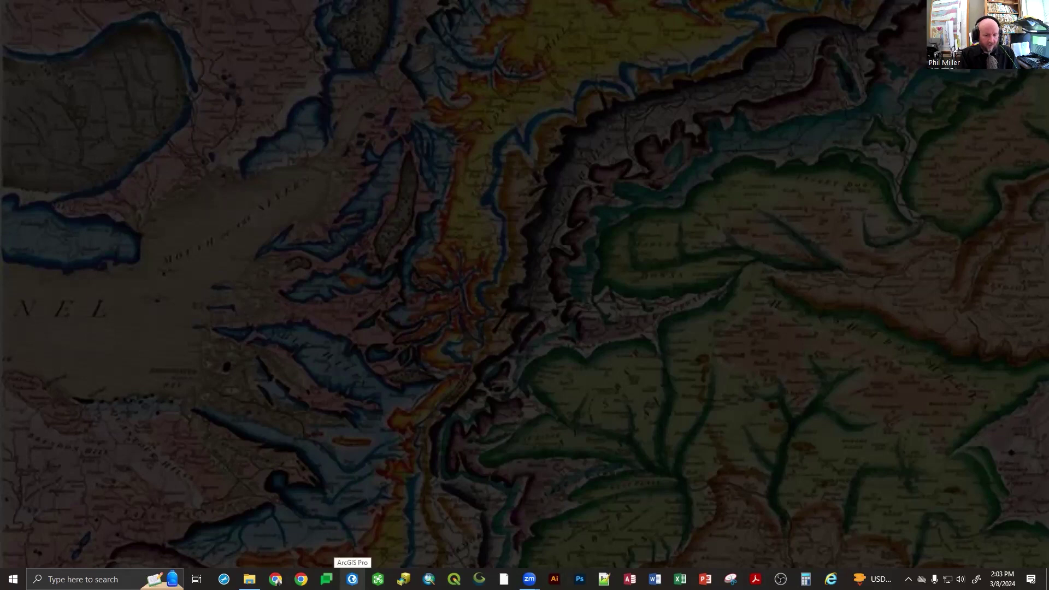
Step: Launch ArcGIS Pro, maximize its start window and check the product version and software update information
click(352, 579)
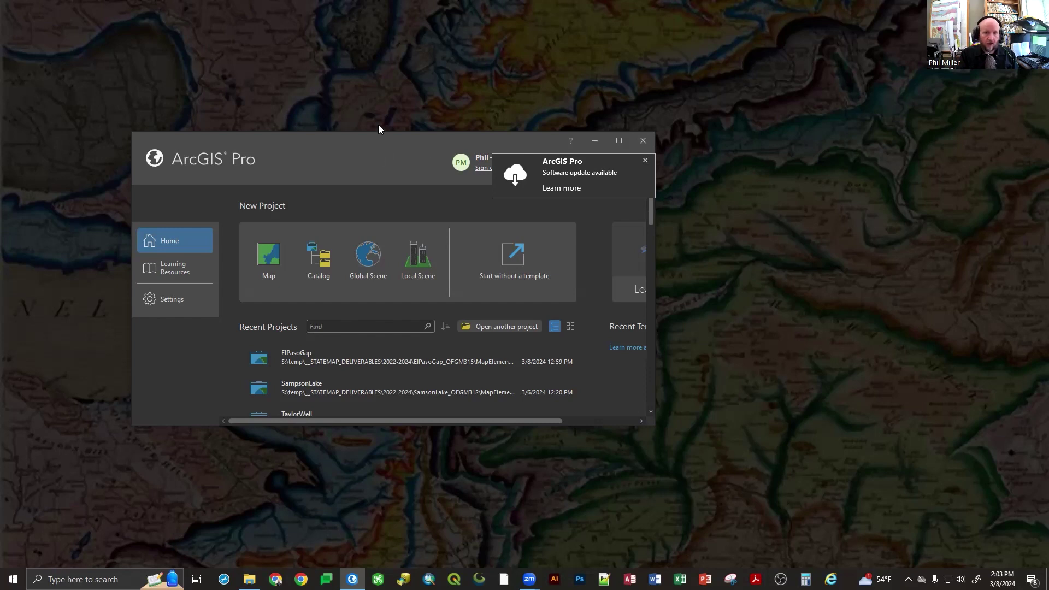
key(super+Up)
click(43, 171)
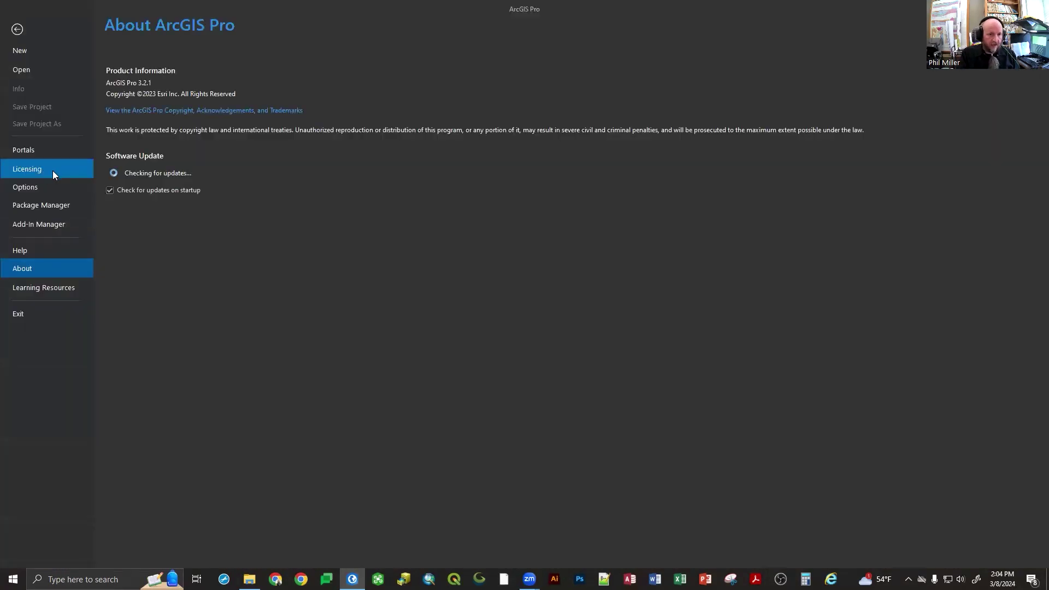
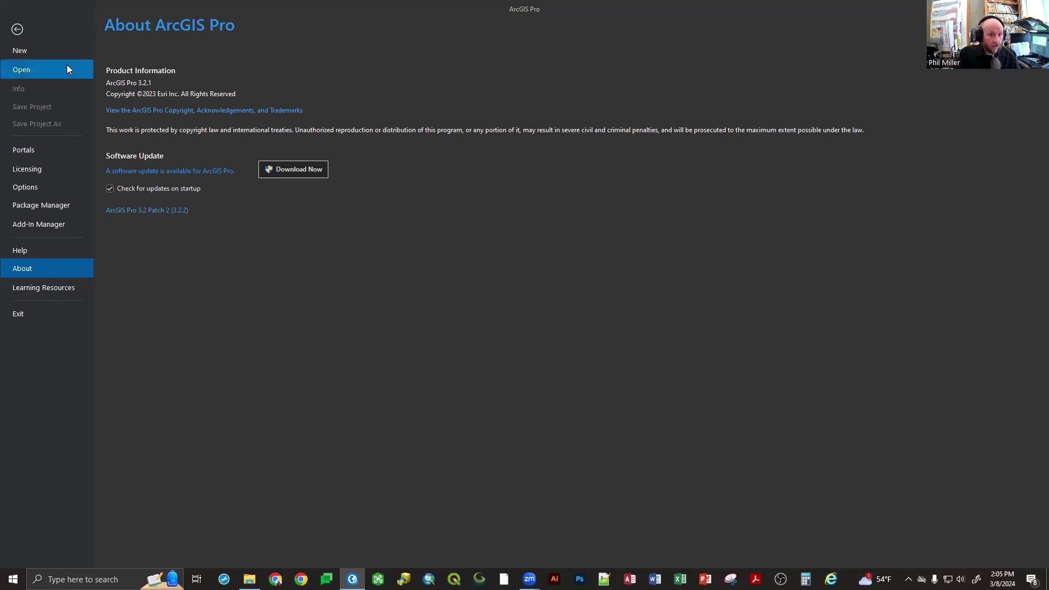
click(17, 30)
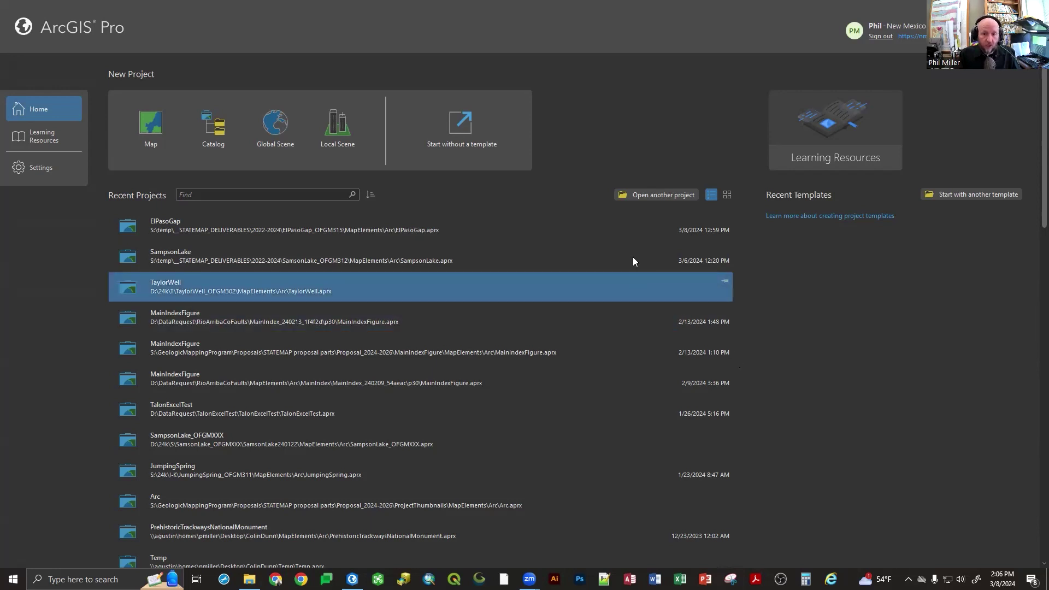
Step: Start a new project without a template and import the map document TaylorWell.mxd from the Arc folder
click(459, 120)
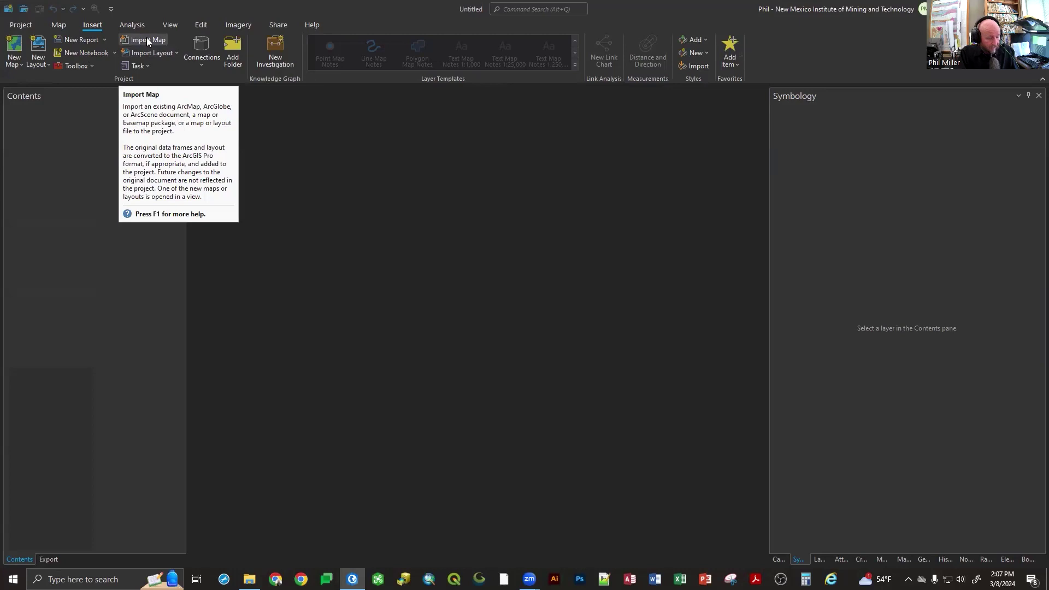
click(148, 42)
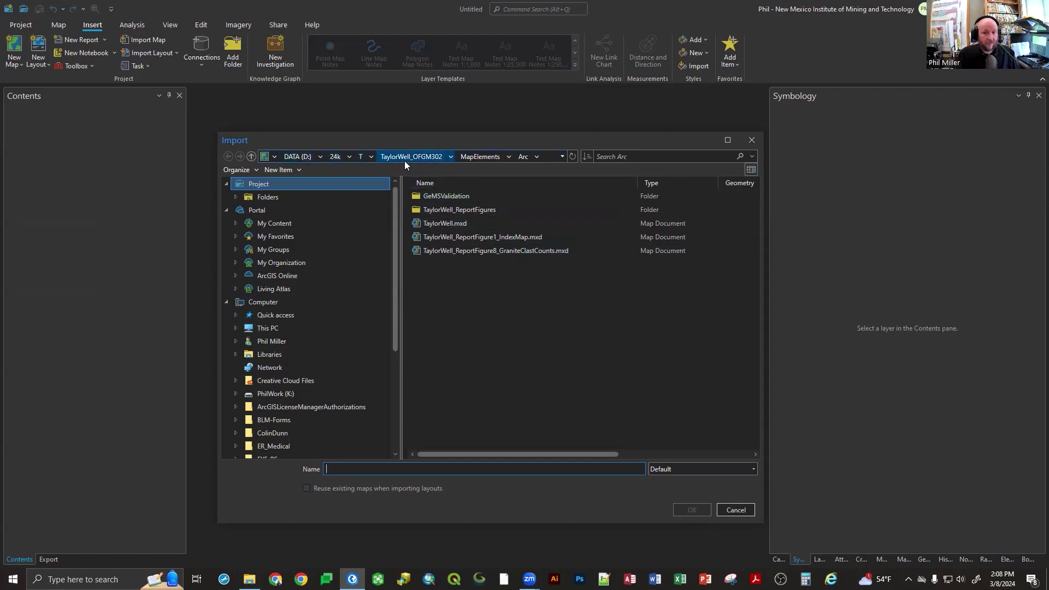
click(478, 224)
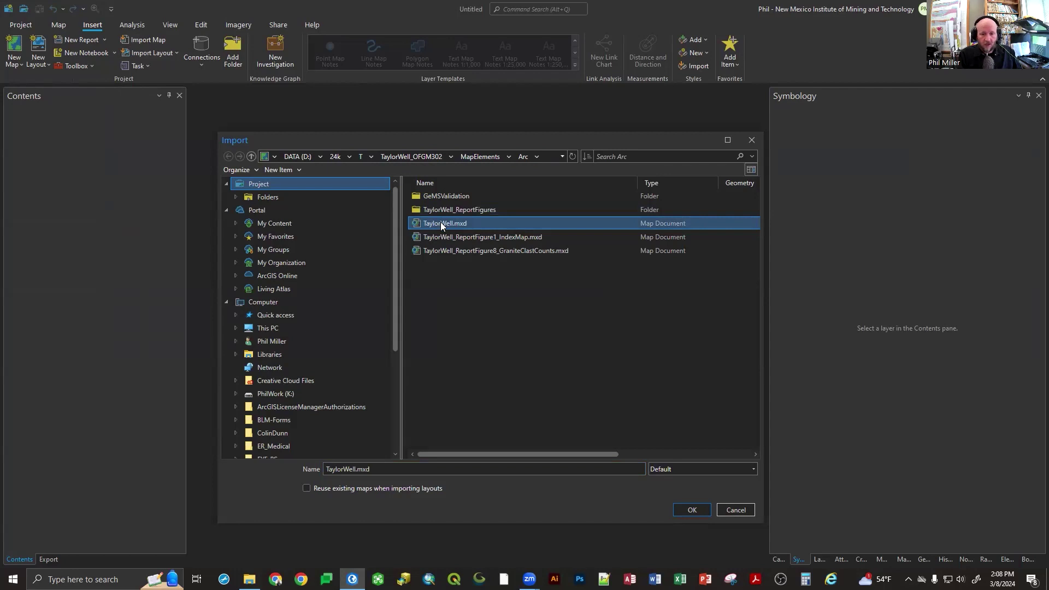
click(683, 513)
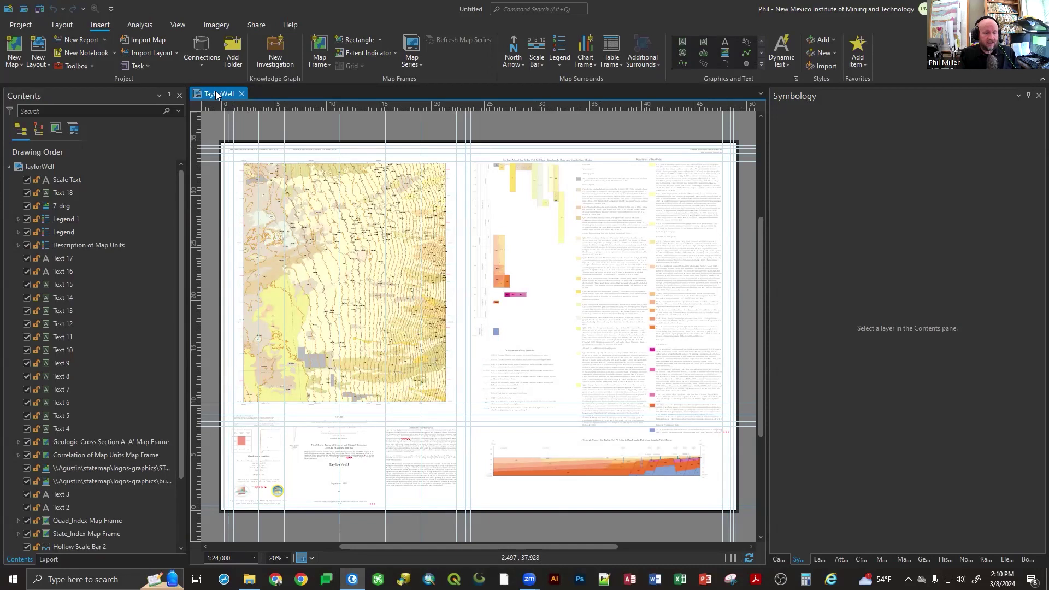
click(178, 24)
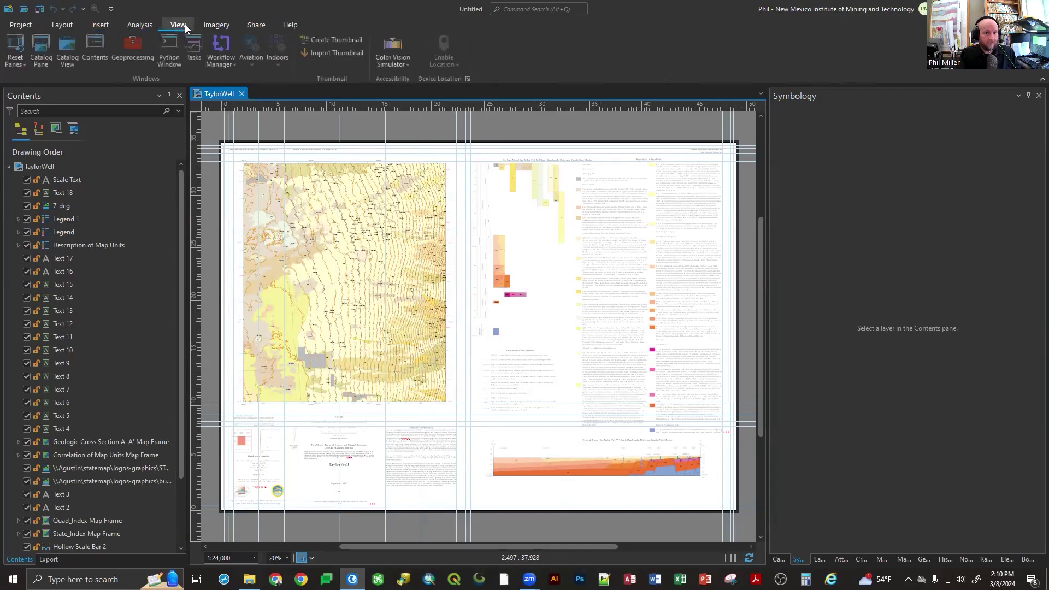
click(104, 25)
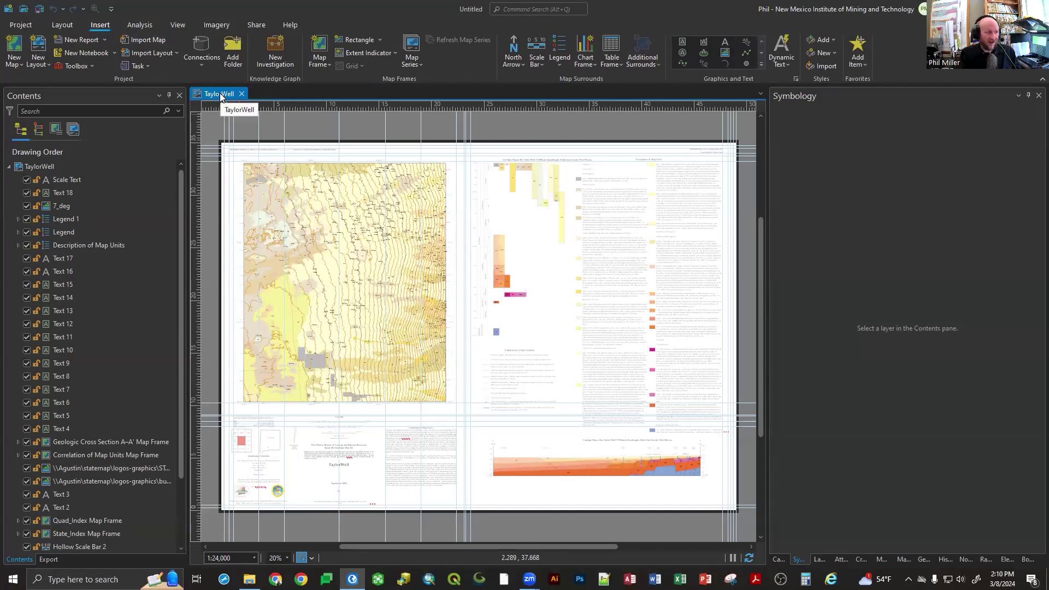
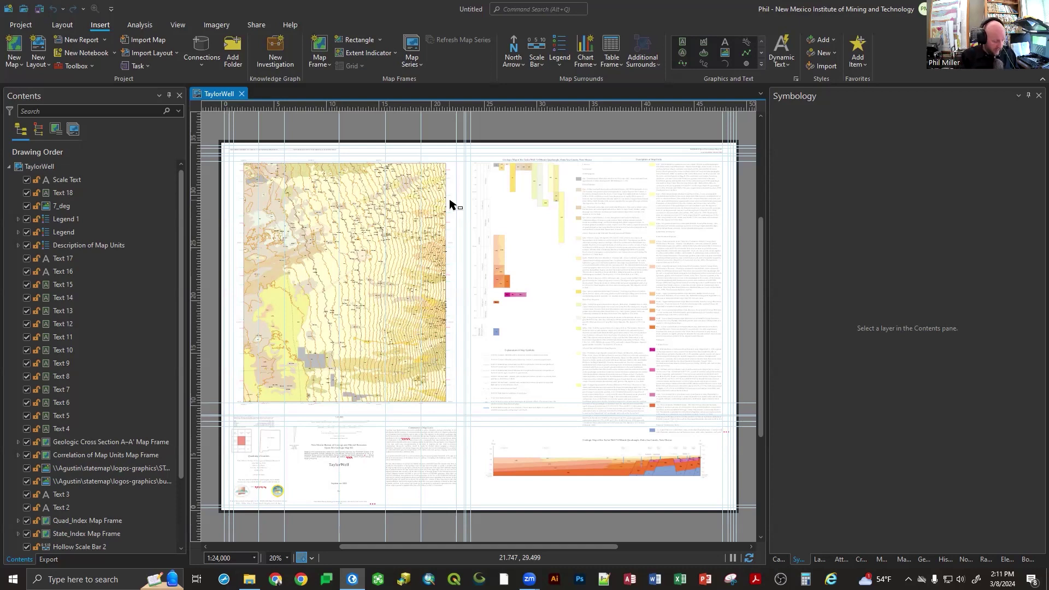
Step: Show the project's Catalog contents, expand its databases and select Default.gdb
click(778, 559)
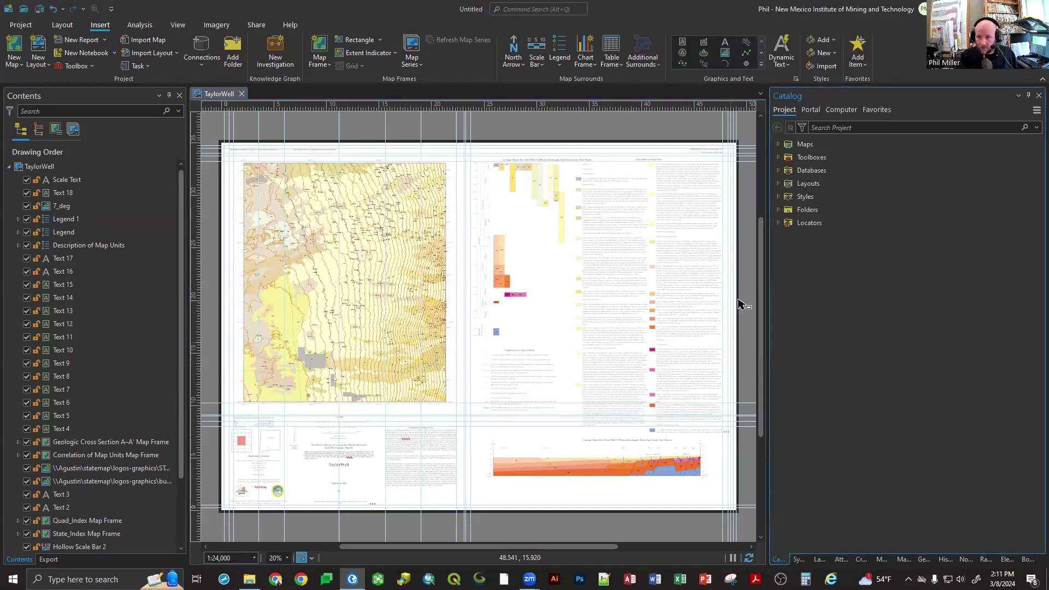
click(778, 171)
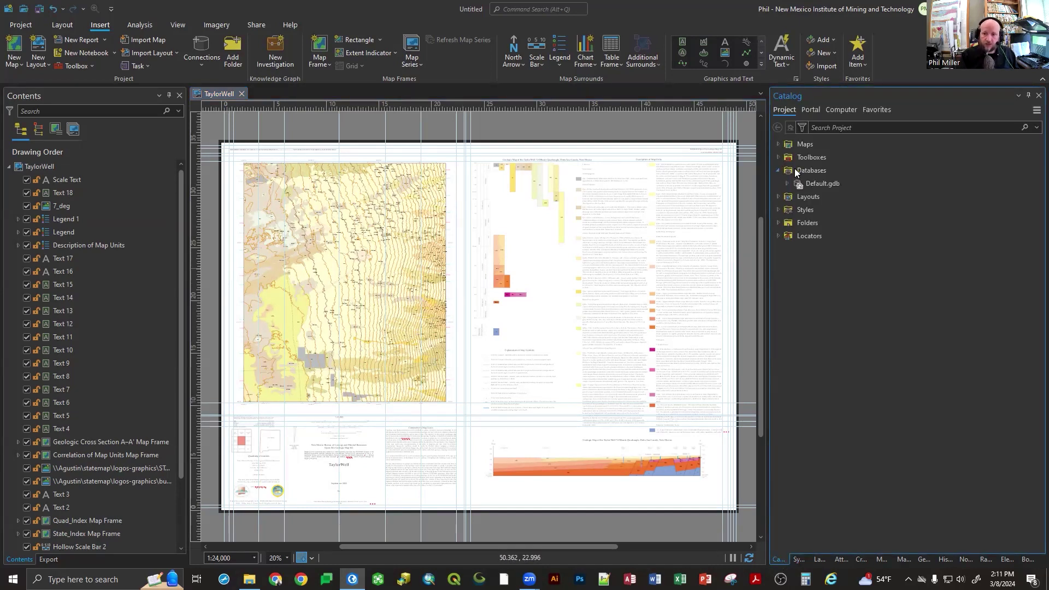
click(821, 183)
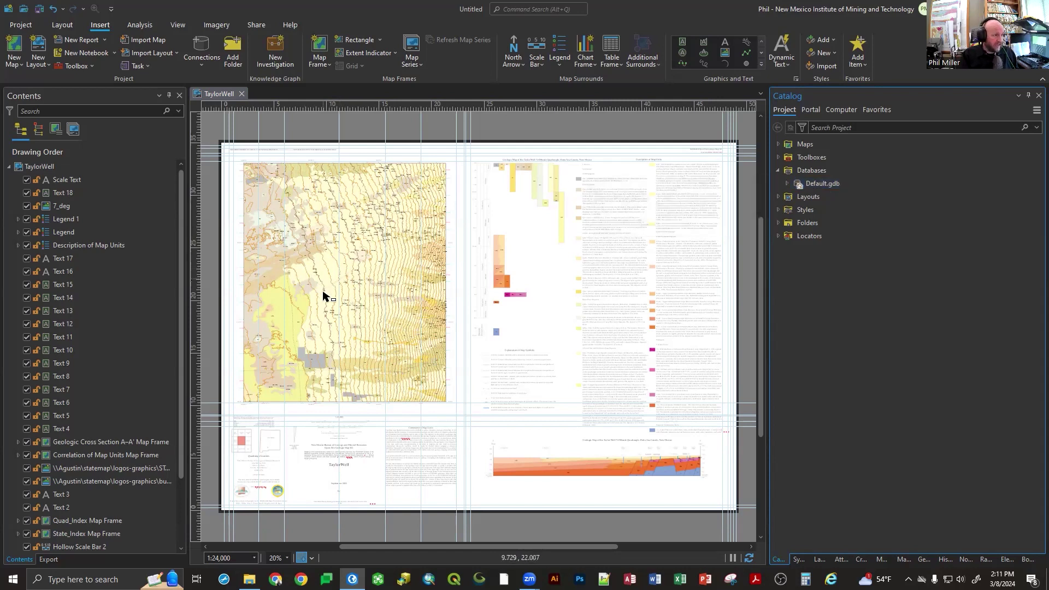
Step: Switch to File Explorer and locate TaylorWell.gdb in the TaylorWell_OFGM302\MapElements\Arc folder
click(249, 579)
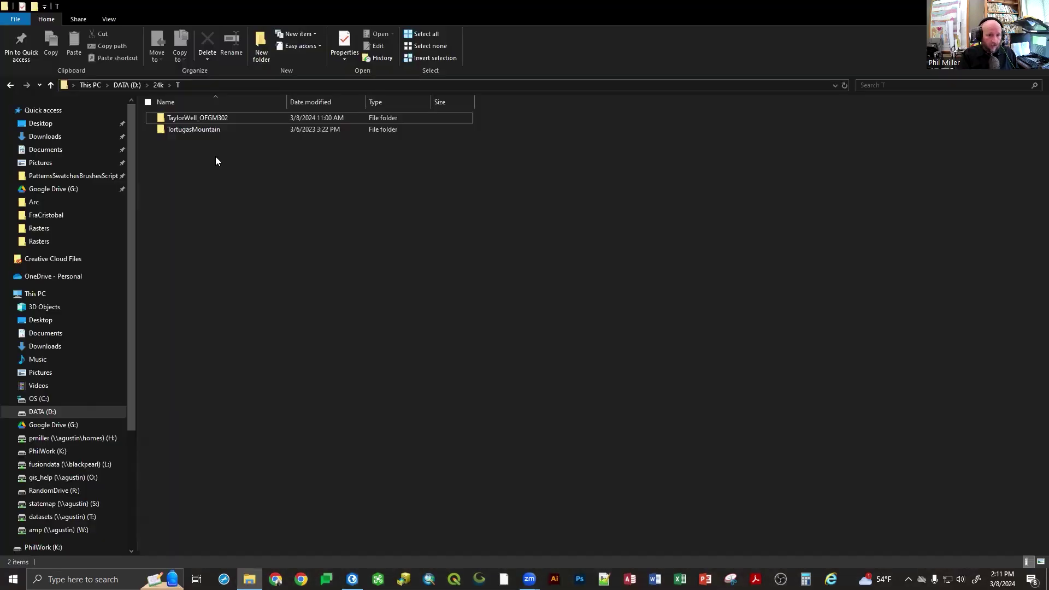
double_click(199, 118)
double_click(198, 119)
double_click(198, 118)
click(187, 134)
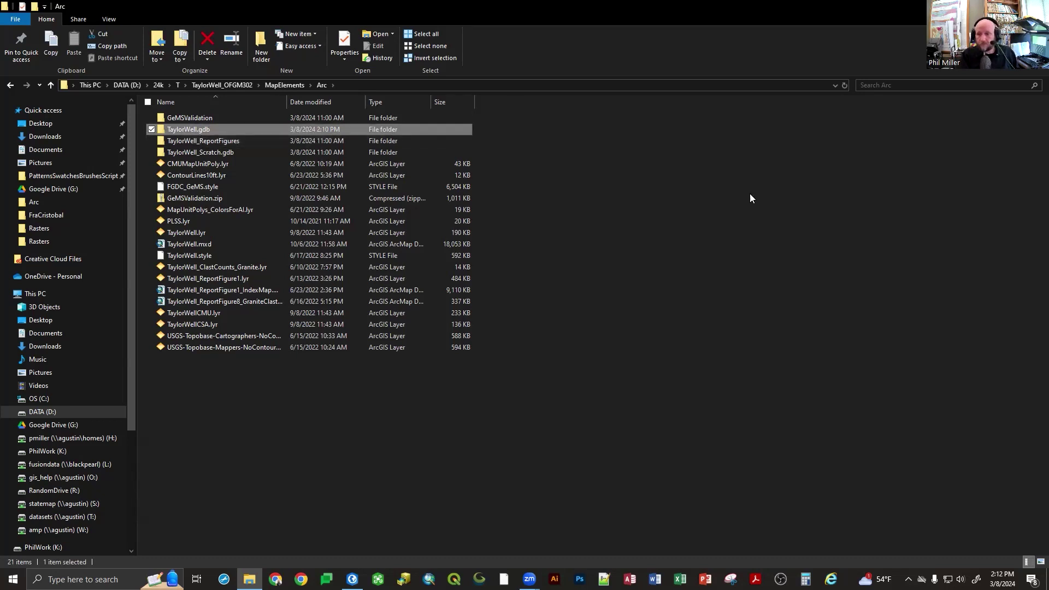
Step: Switch back to ArcGIS Pro and add the existing geodatabase TaylorWell.gdb to the project's databases
click(352, 578)
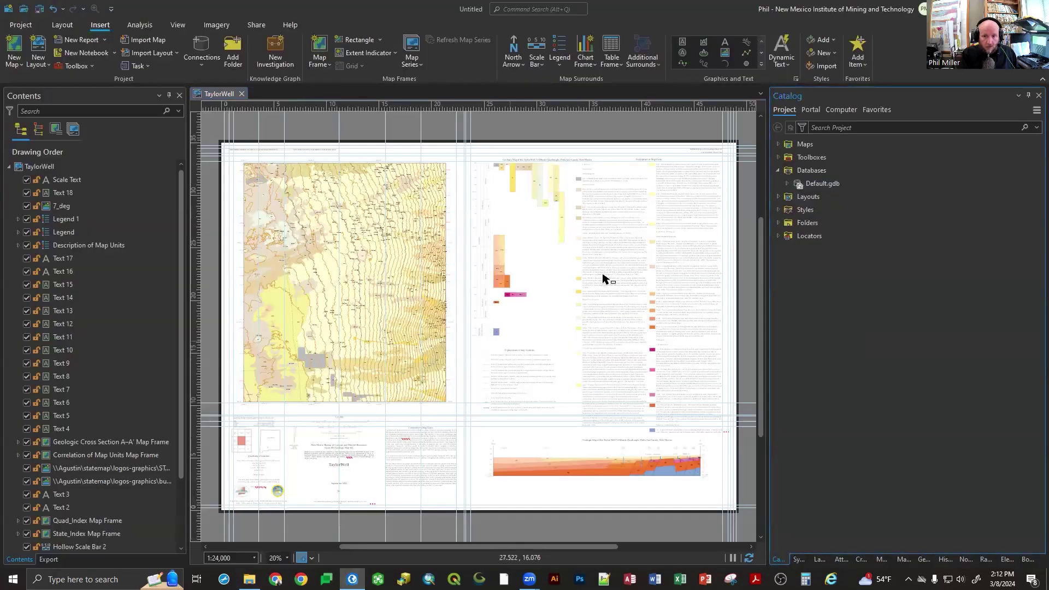
click(814, 172)
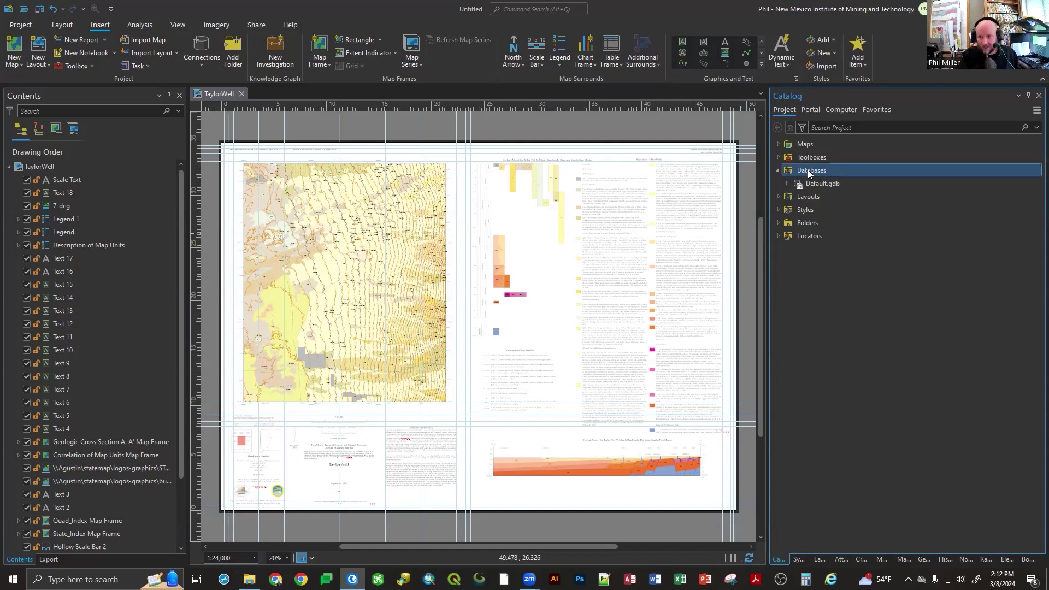
right_click(807, 169)
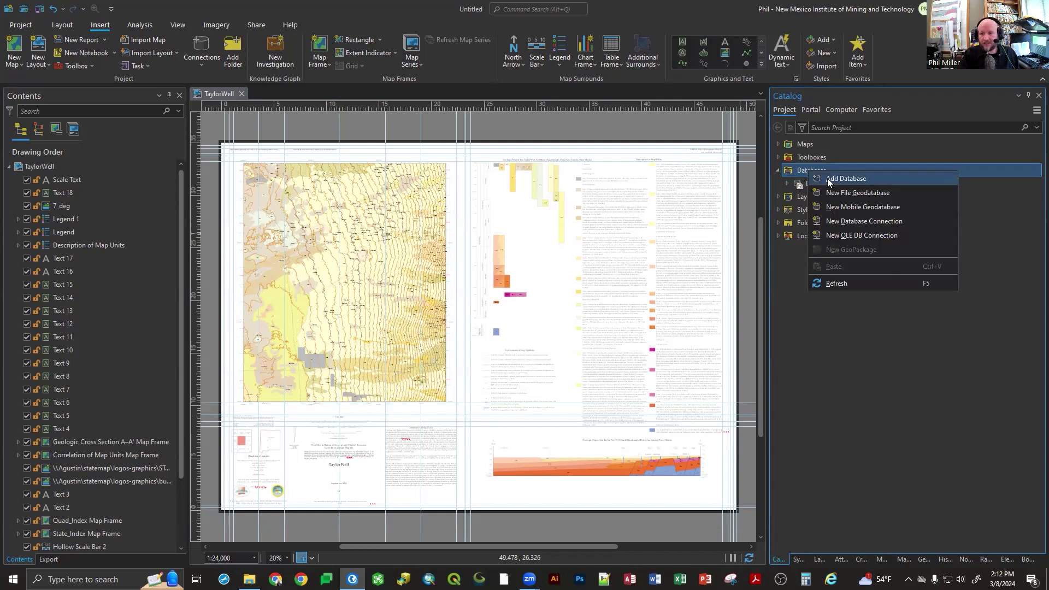
click(866, 180)
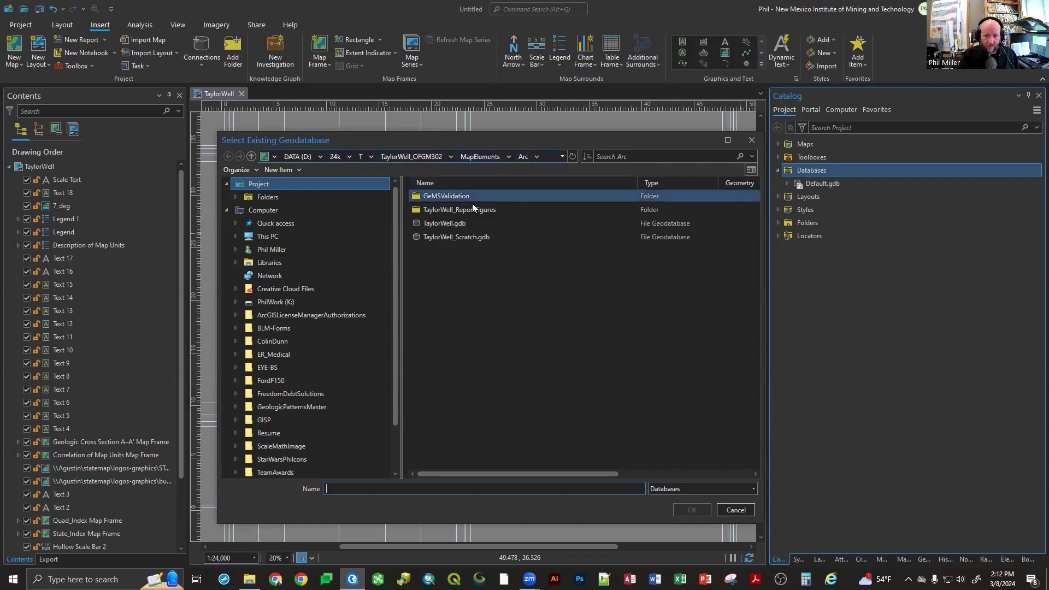
click(439, 222)
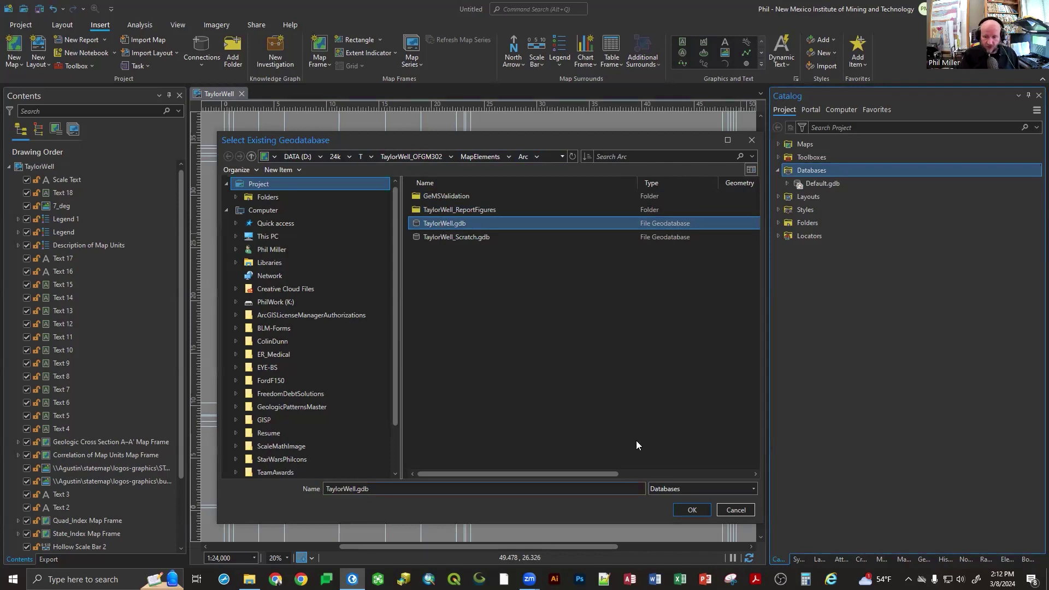
click(691, 510)
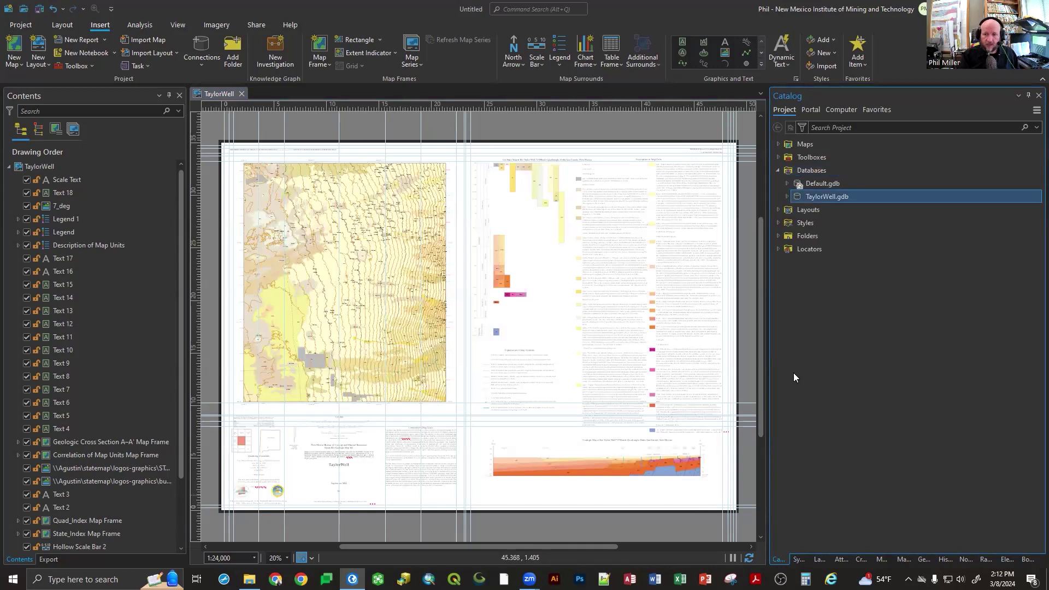
Step: Make TaylorWell.gdb the project's default geodatabase and remove Default.gdb from the project
mouse_move(829, 200)
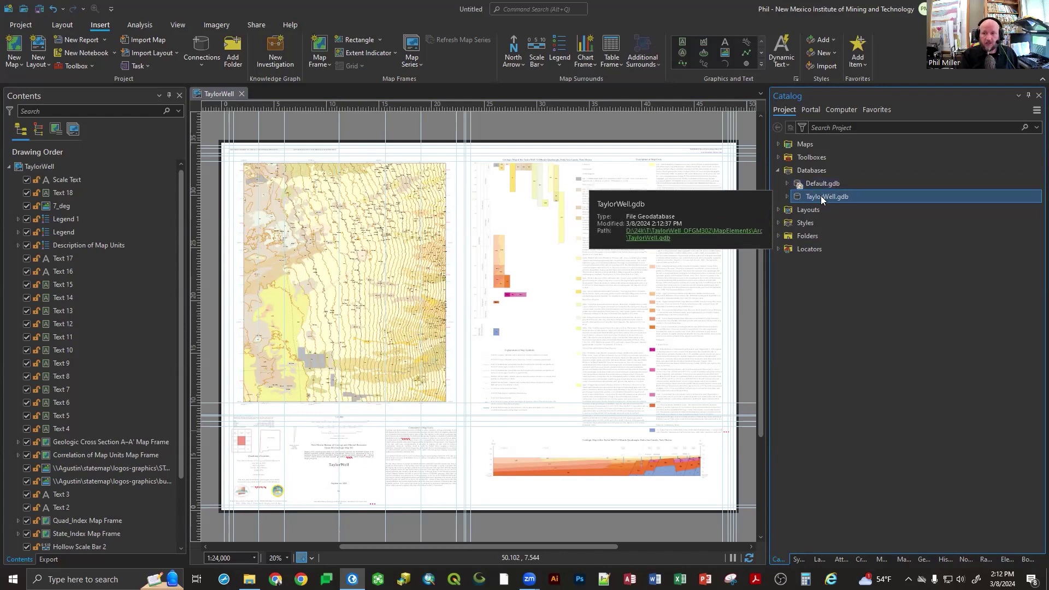
right_click(821, 197)
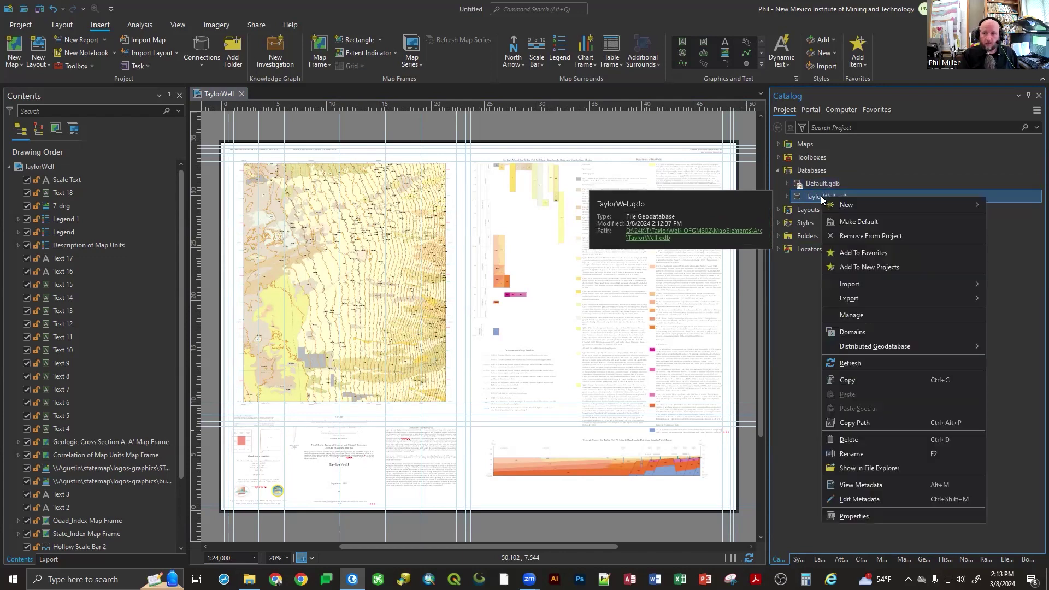
click(887, 222)
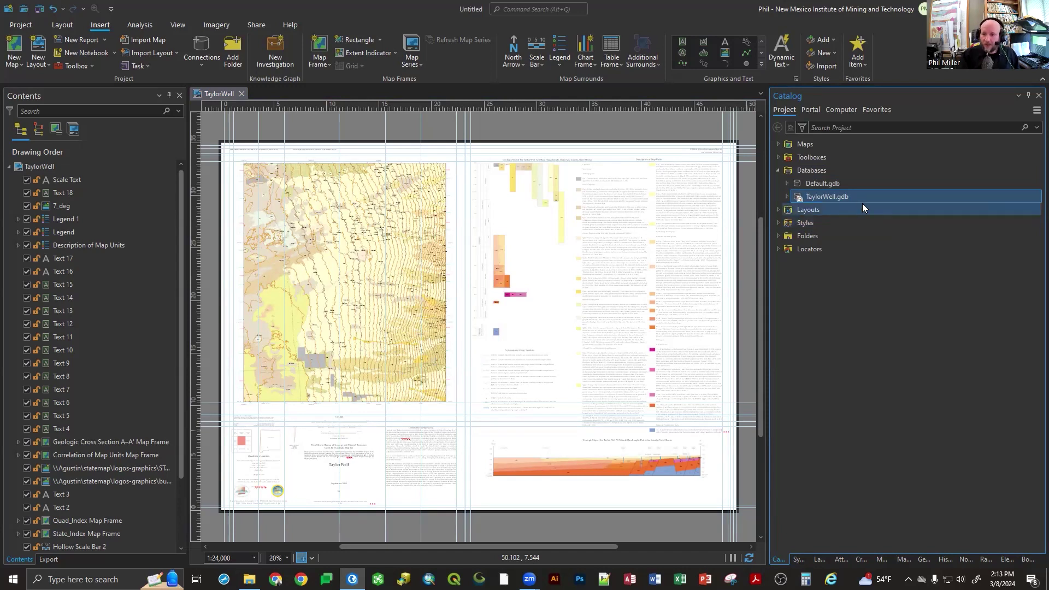
right_click(831, 184)
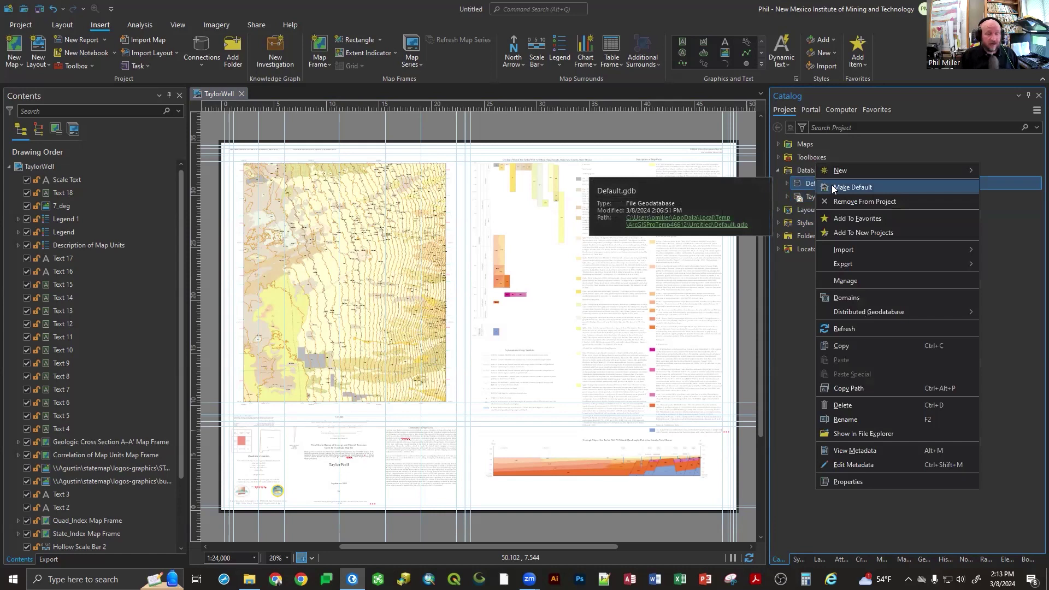
click(900, 203)
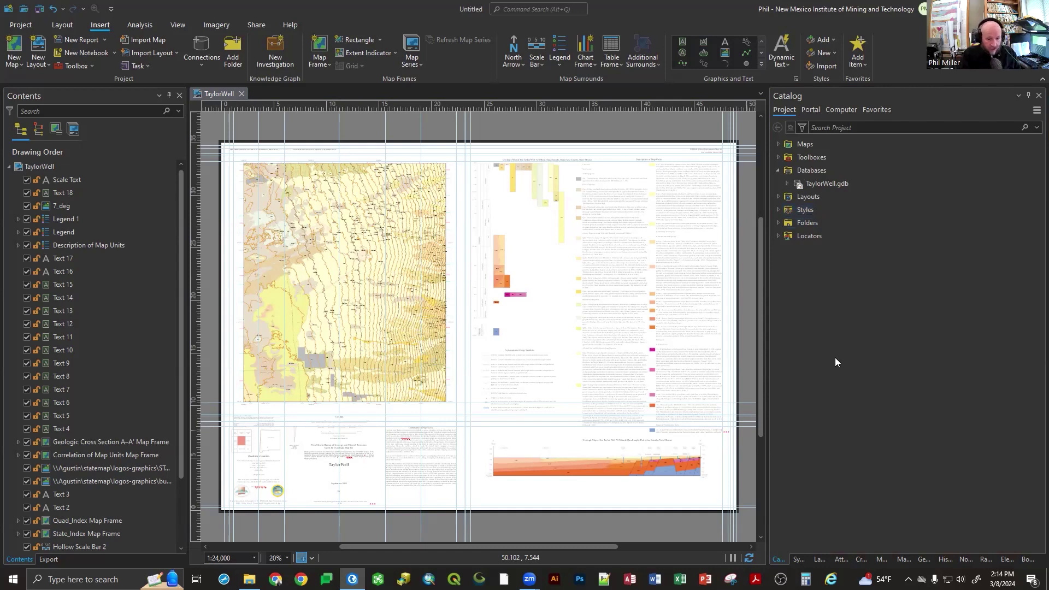
Step: Switch to File Explorer and check how many items the TaylorWell Arc folder contains
click(249, 579)
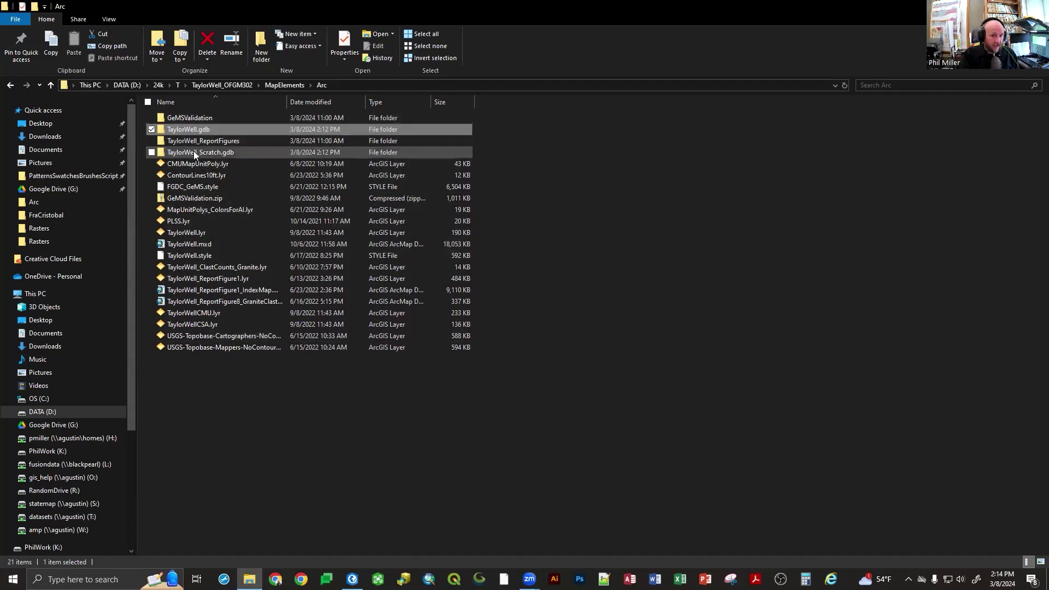
click(194, 120)
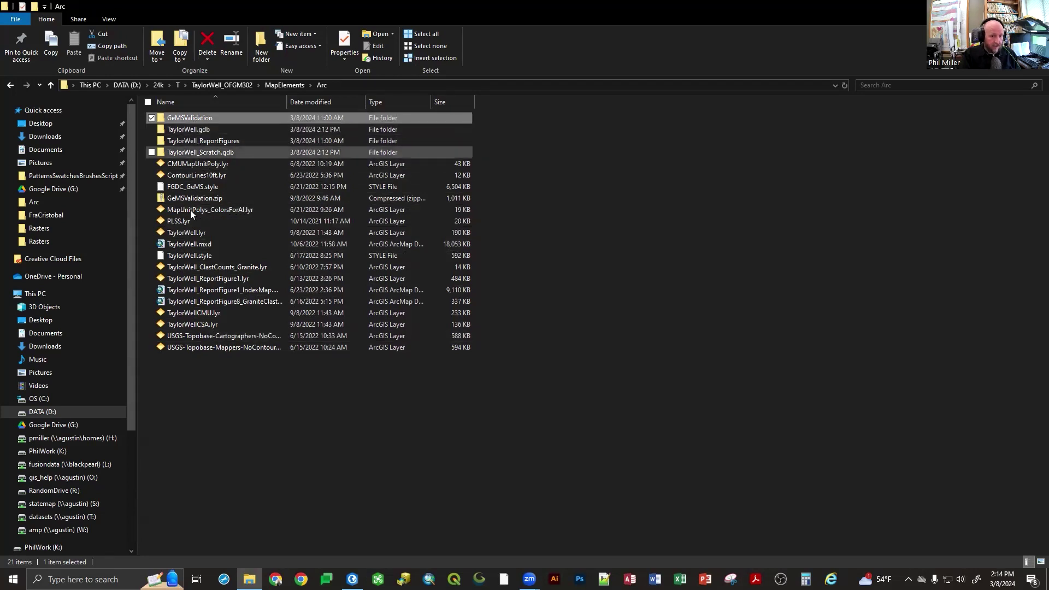
shift+click(188, 346)
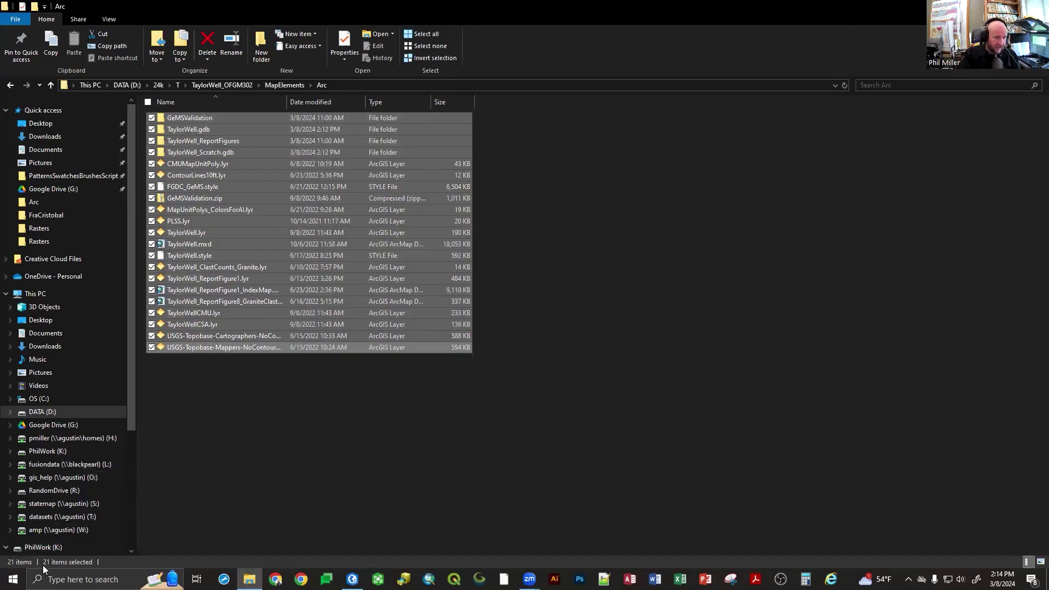
click(206, 394)
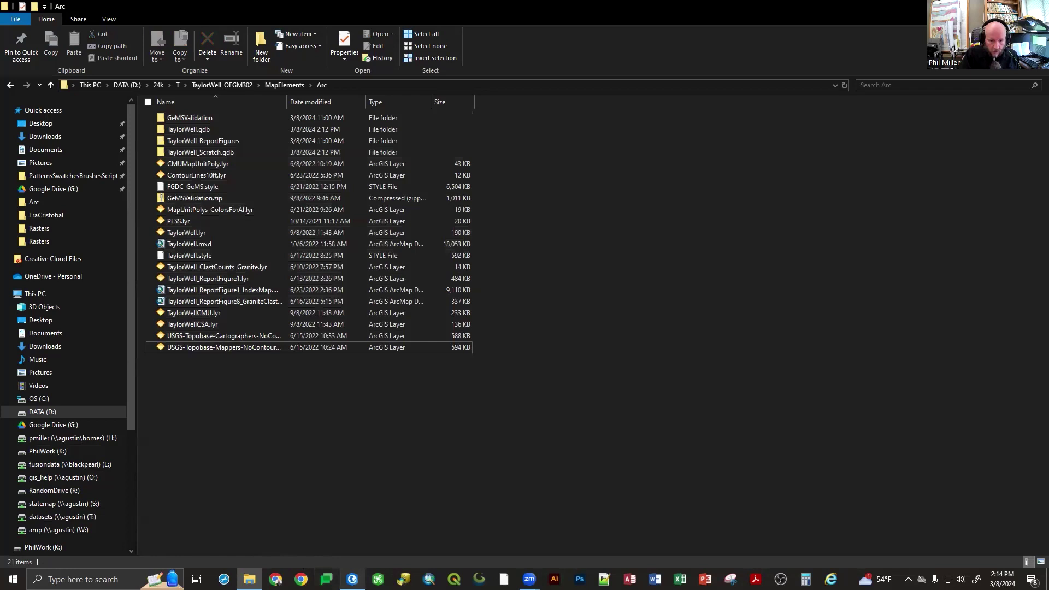
Step: Switch back to ArcGIS Pro and save the project into the existing Arc folder under TaylorWell_OFGM302\MapElements
click(352, 579)
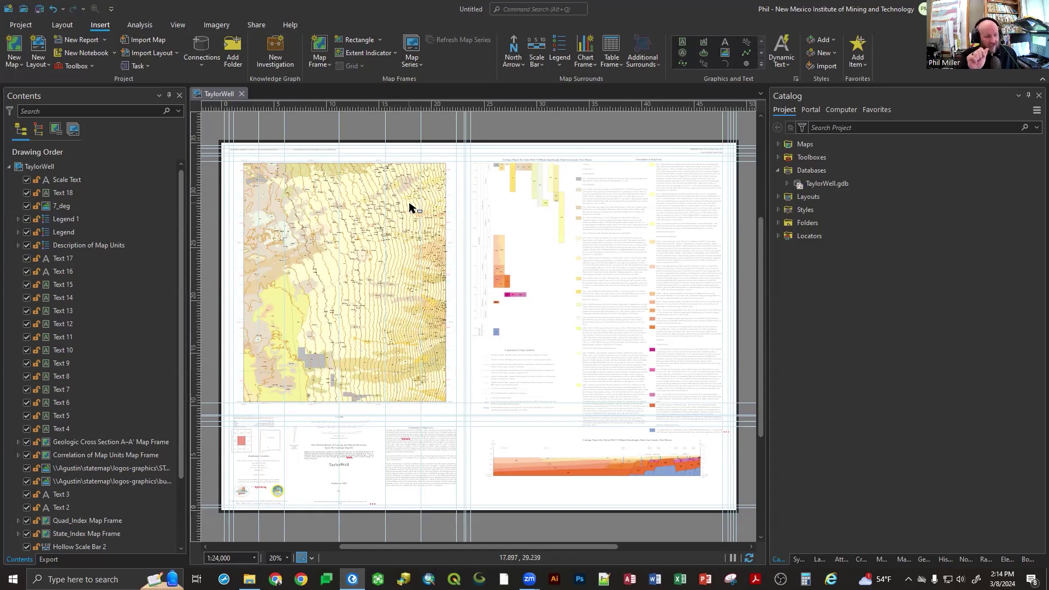
click(40, 10)
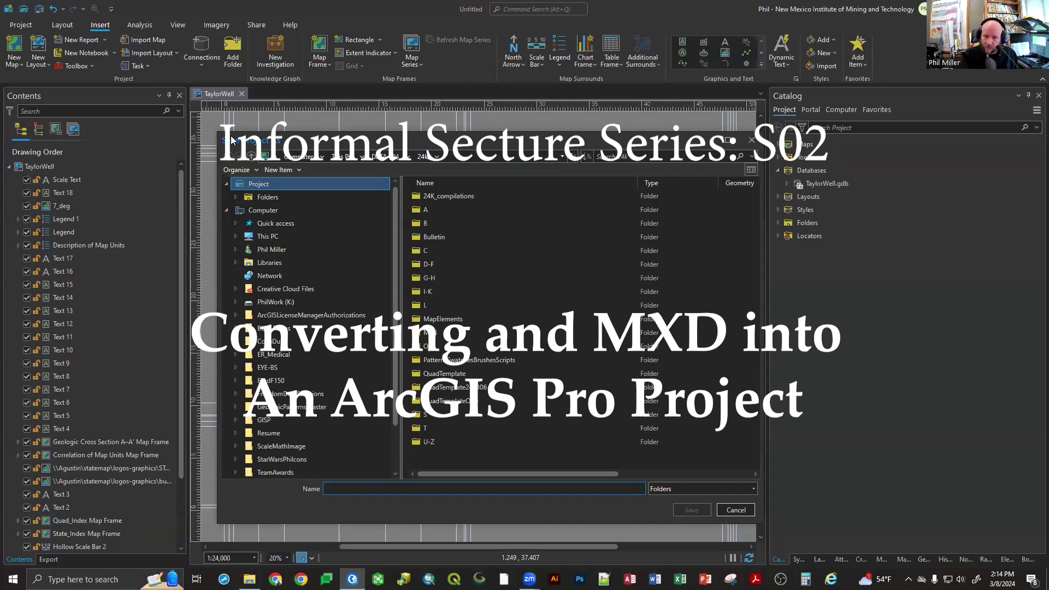
double_click(425, 428)
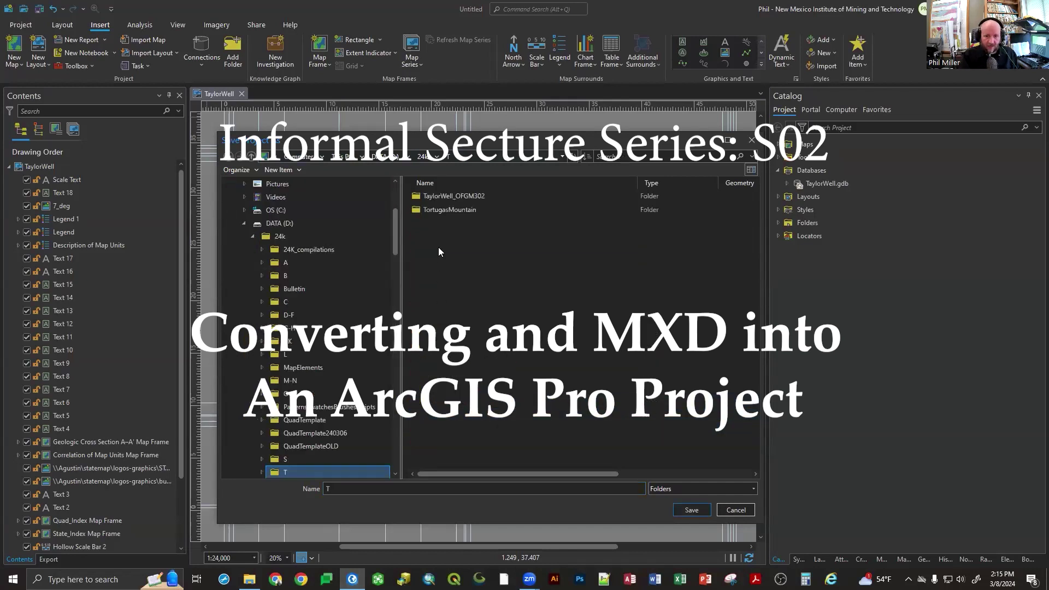
double_click(439, 197)
double_click(439, 198)
click(439, 197)
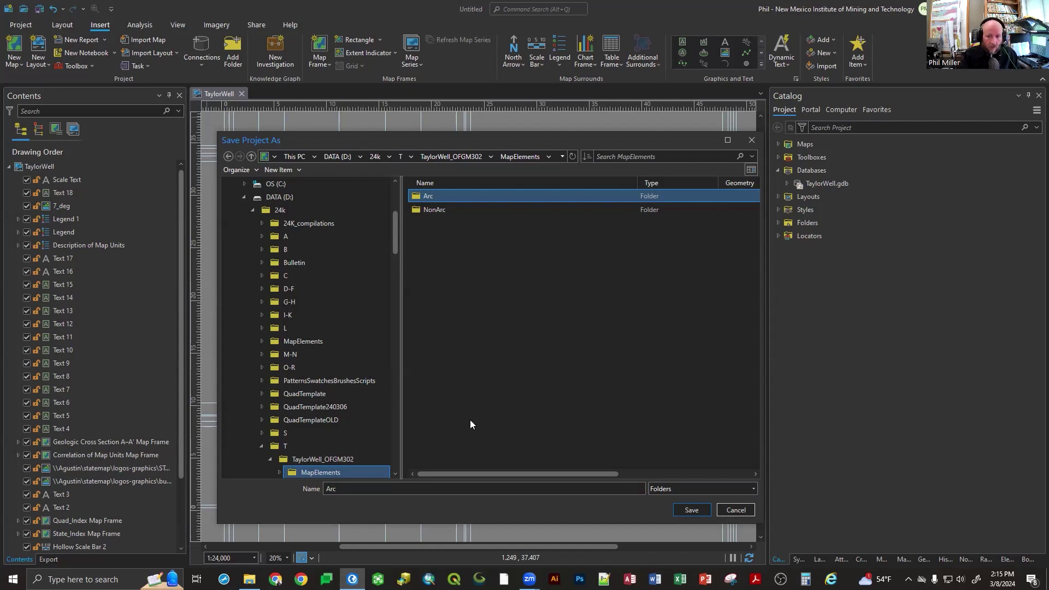
click(692, 509)
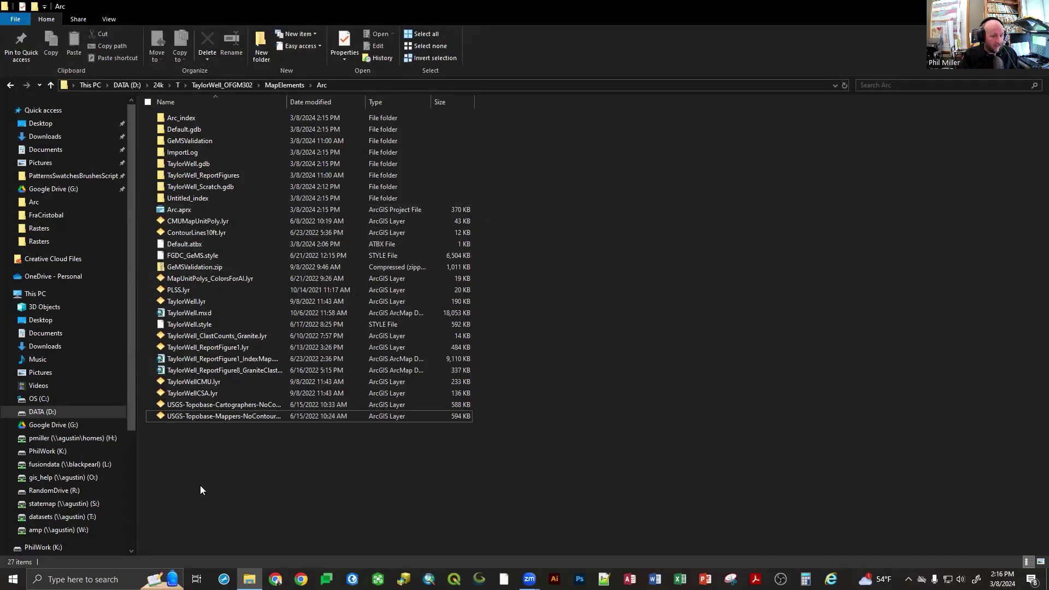
Step: Examine the items the project save added to the Arc folder: Arc_index, Default.gdb, ImportLog, Untitled_index, Arc.aprx and Default.atbx
click(213, 121)
ctrl+click(213, 129)
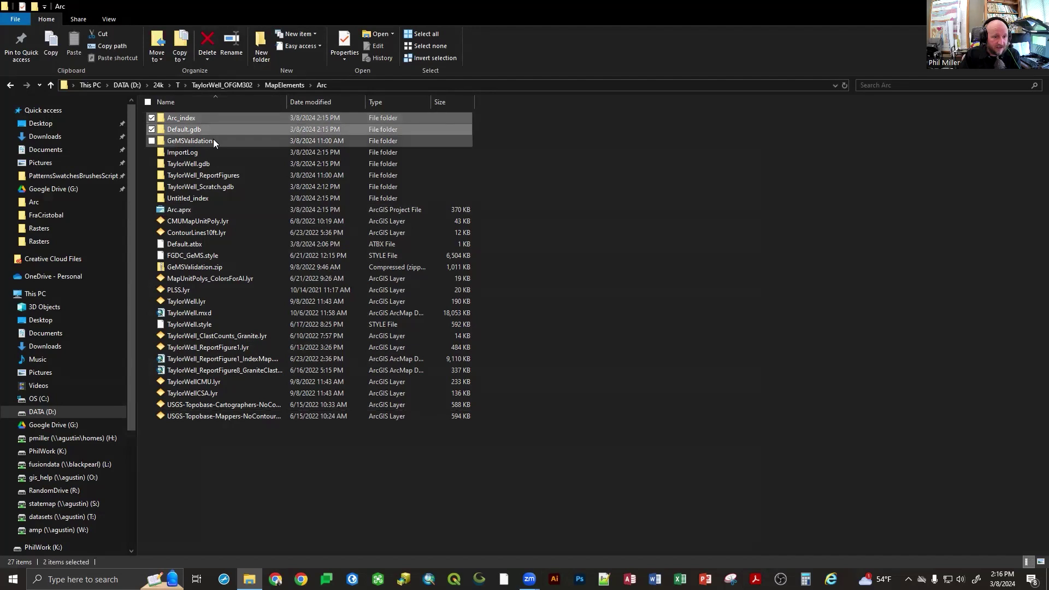
ctrl+click(213, 152)
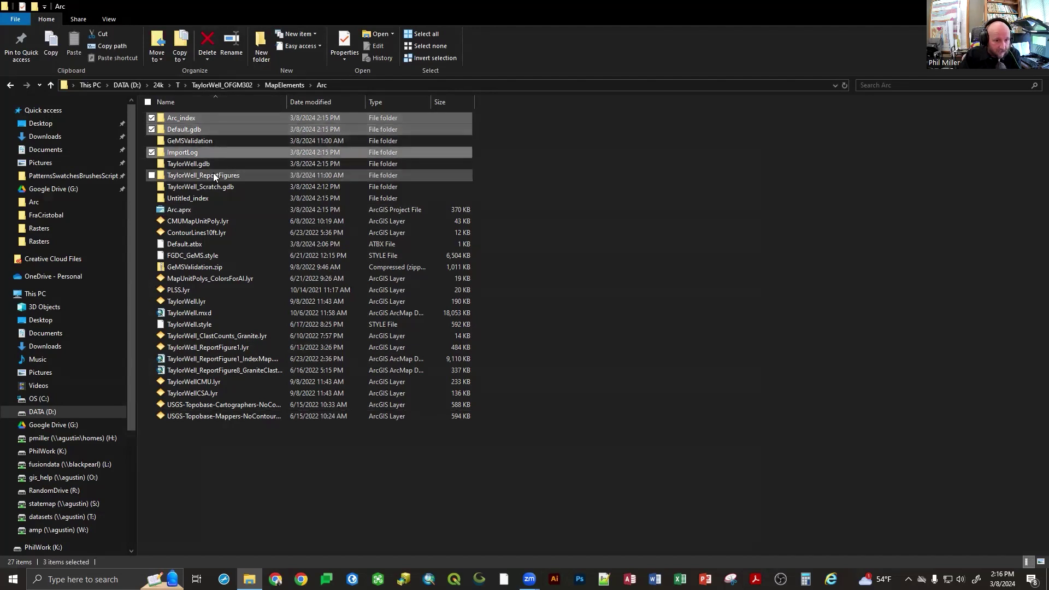
ctrl+click(213, 198)
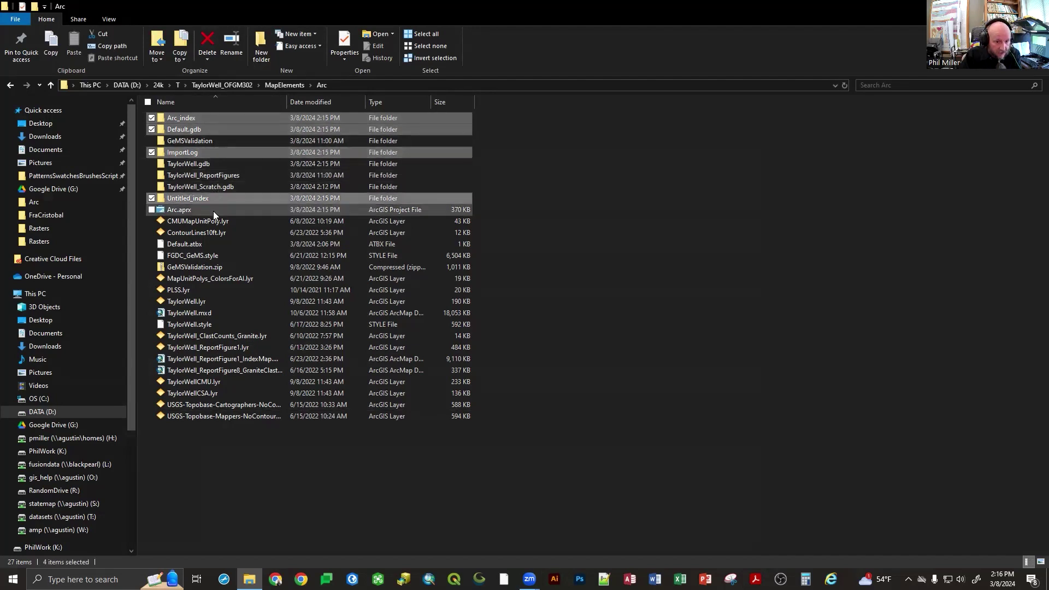
ctrl+click(213, 211)
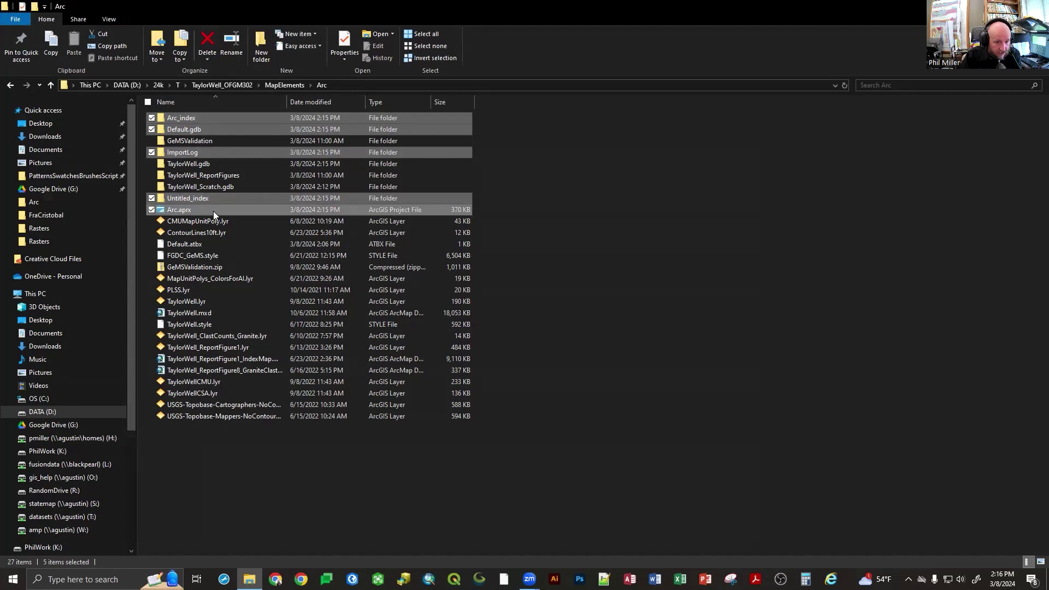
ctrl+click(212, 246)
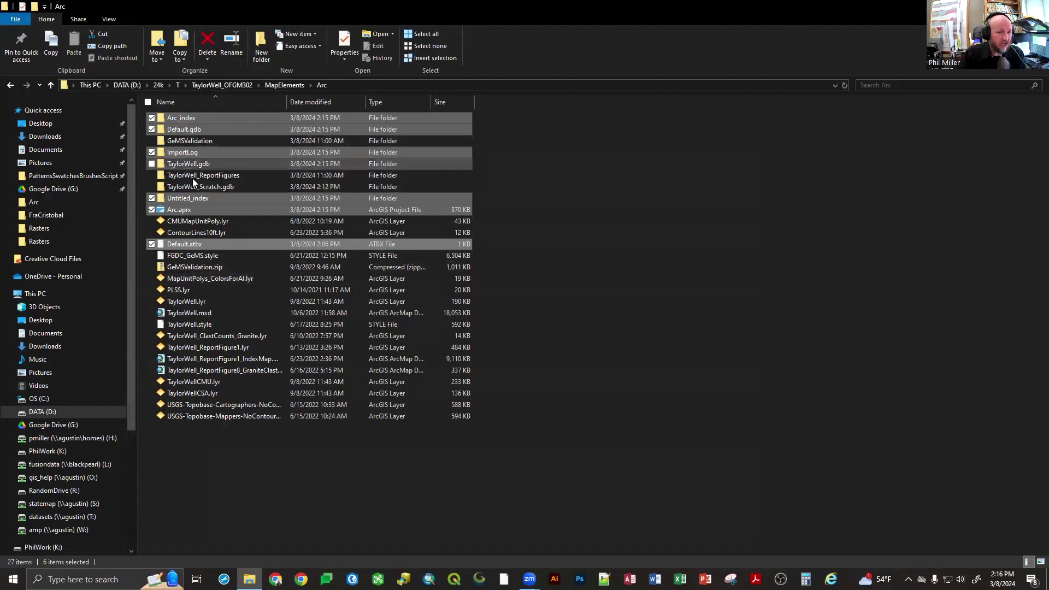
click(226, 431)
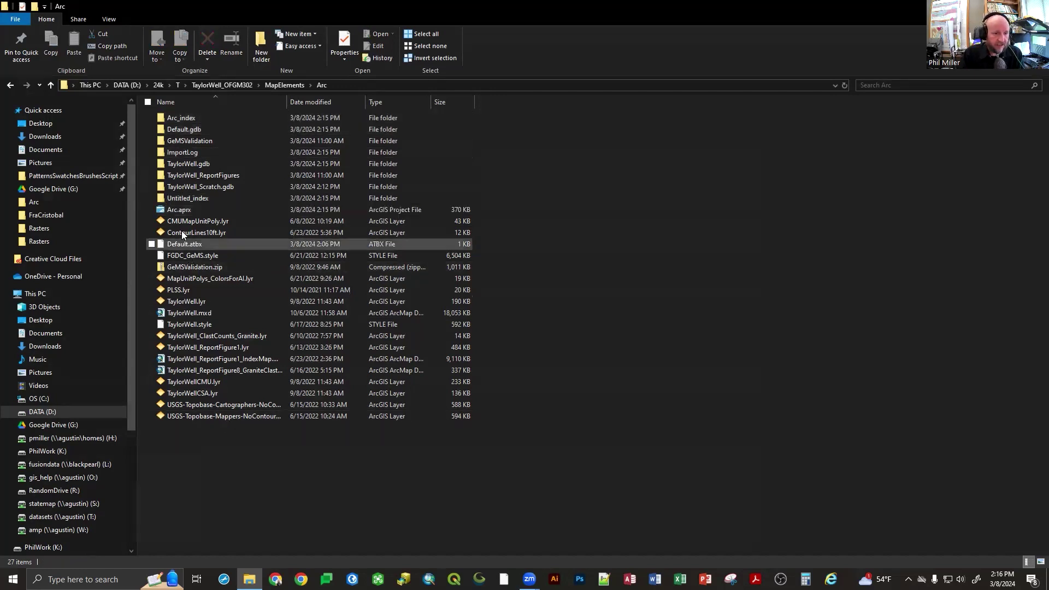
Step: Rename the project file Arc.aprx as TaylorWell.aprx
click(176, 211)
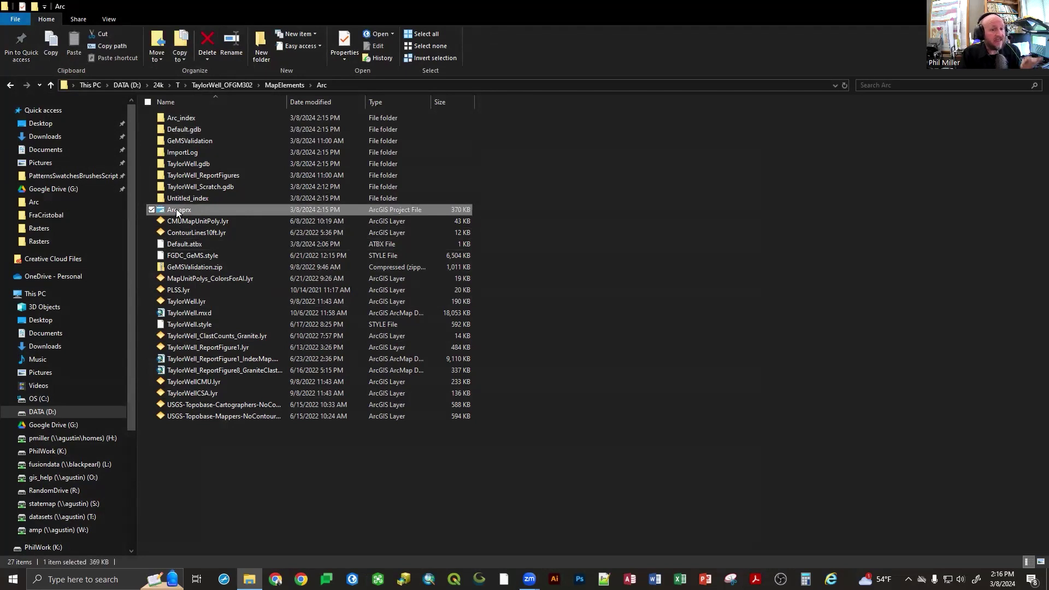
click(177, 211)
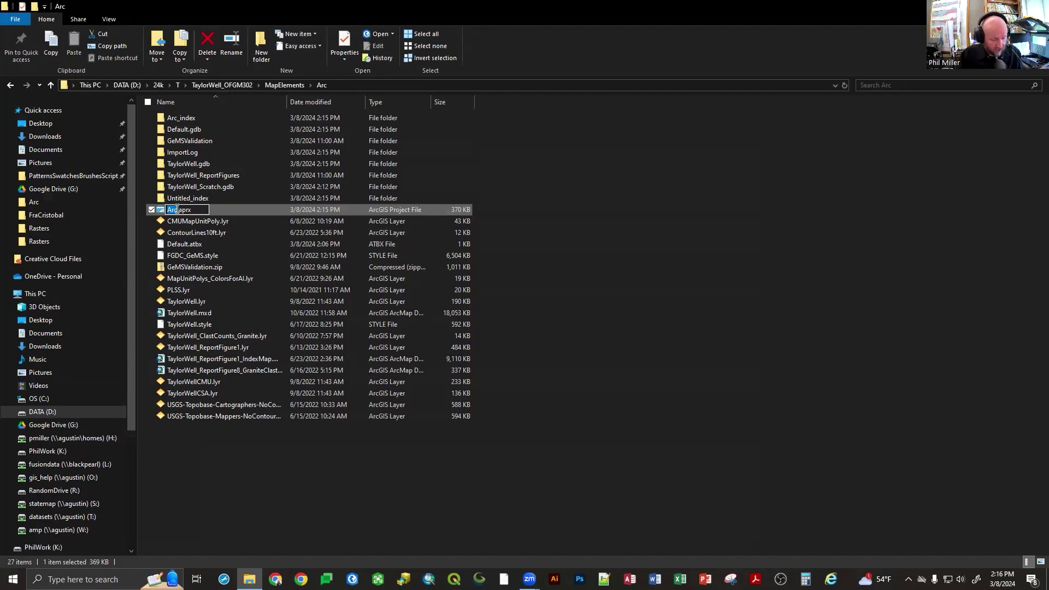
text(TaylorWell)
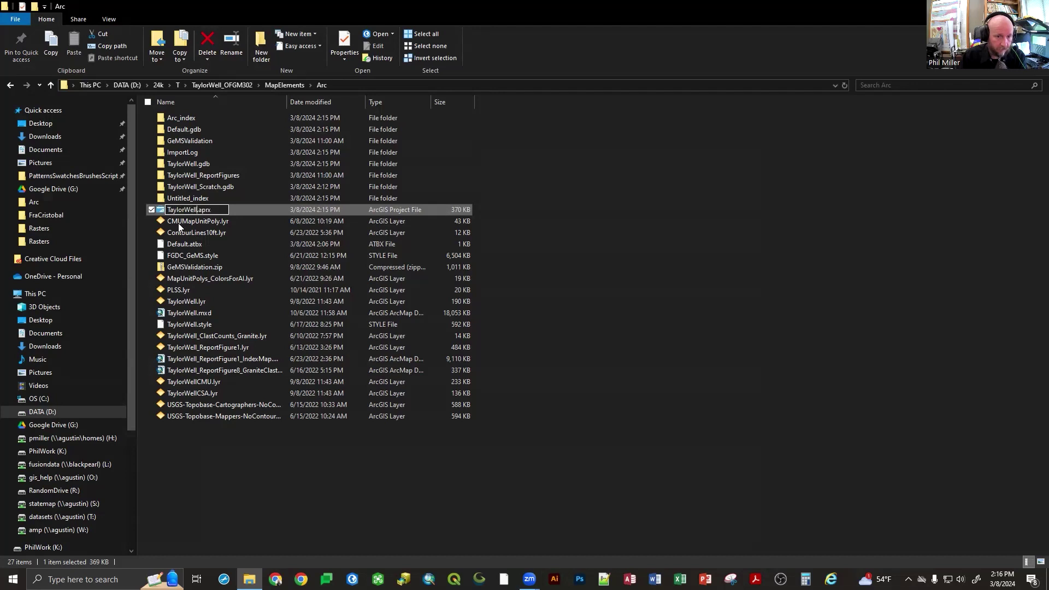
click(232, 461)
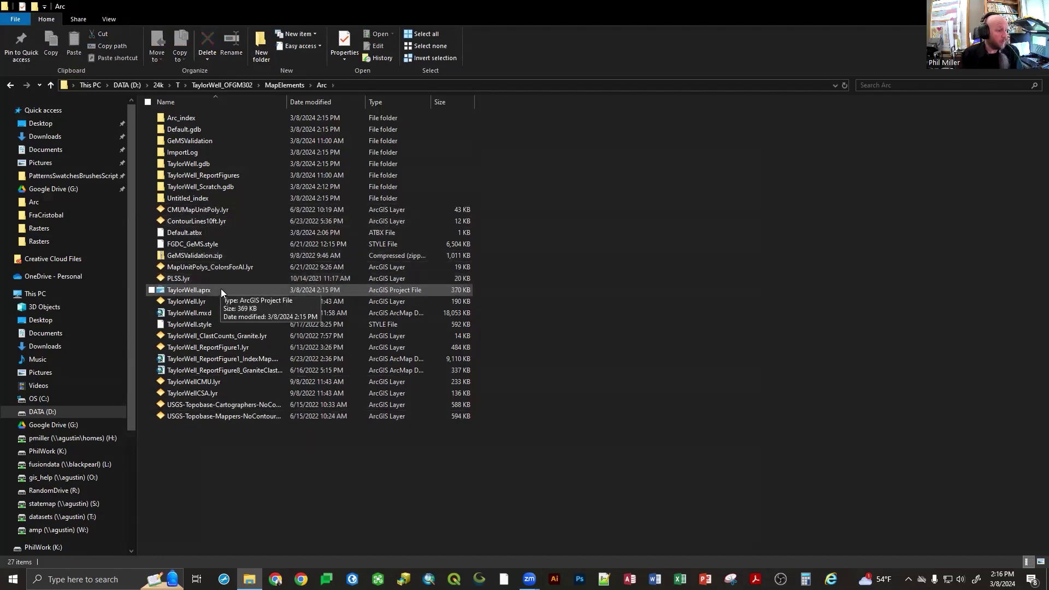
Step: Delete the unneeded Default.gdb geodatabase from the Arc folder
click(215, 131)
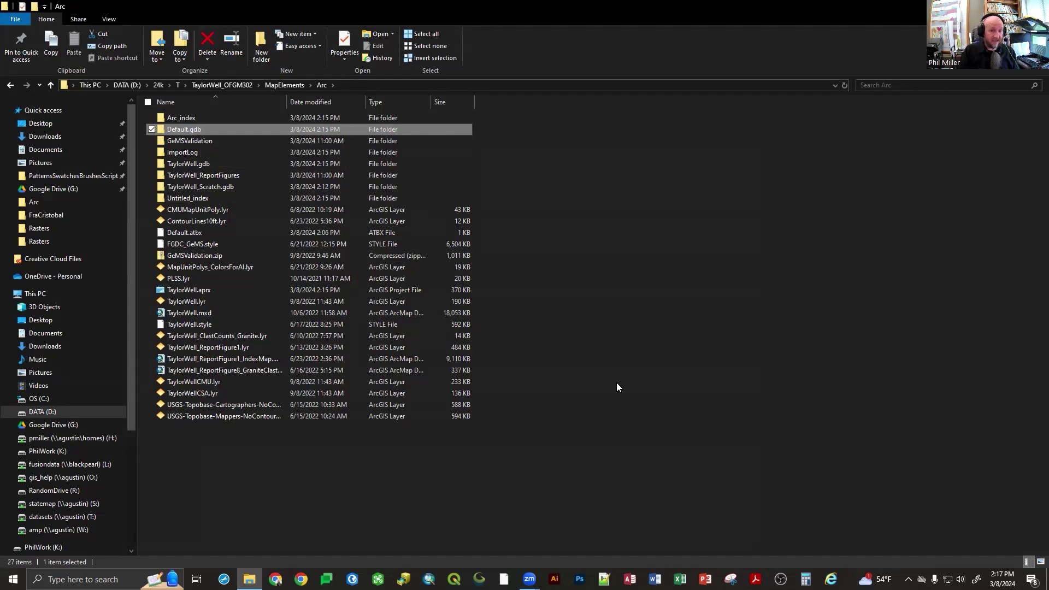
right_click(224, 133)
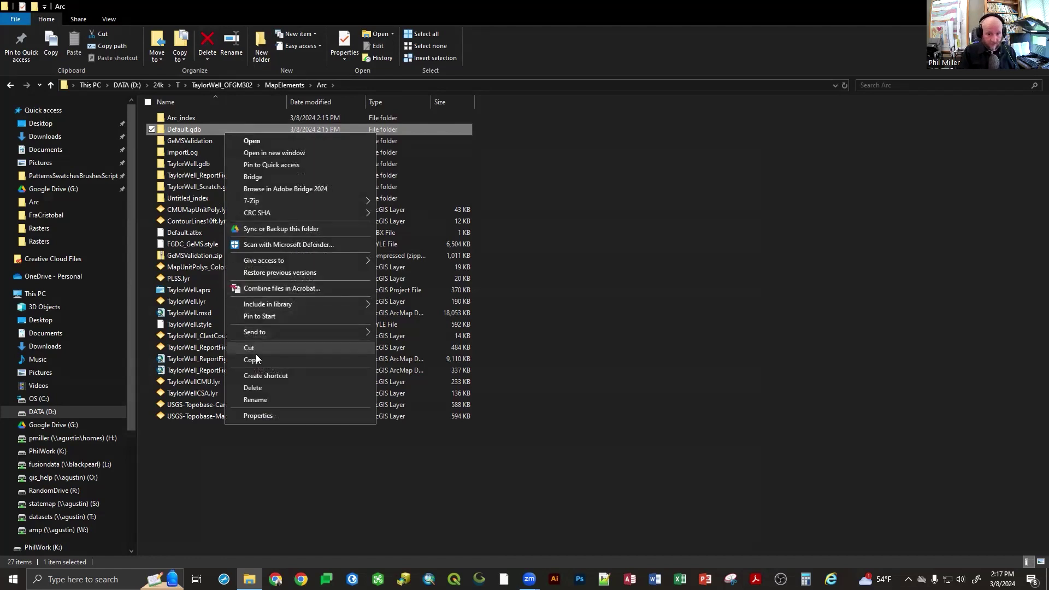
click(255, 388)
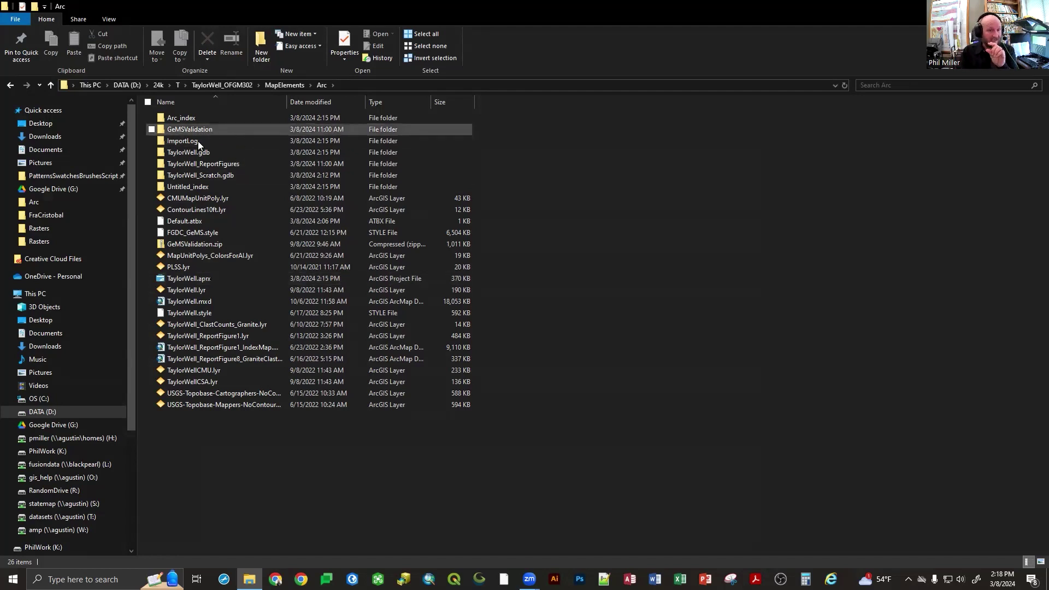
Step: Rename the Arc_index folder as TaylorWell_index to match the project file's name
mouse_move(239, 154)
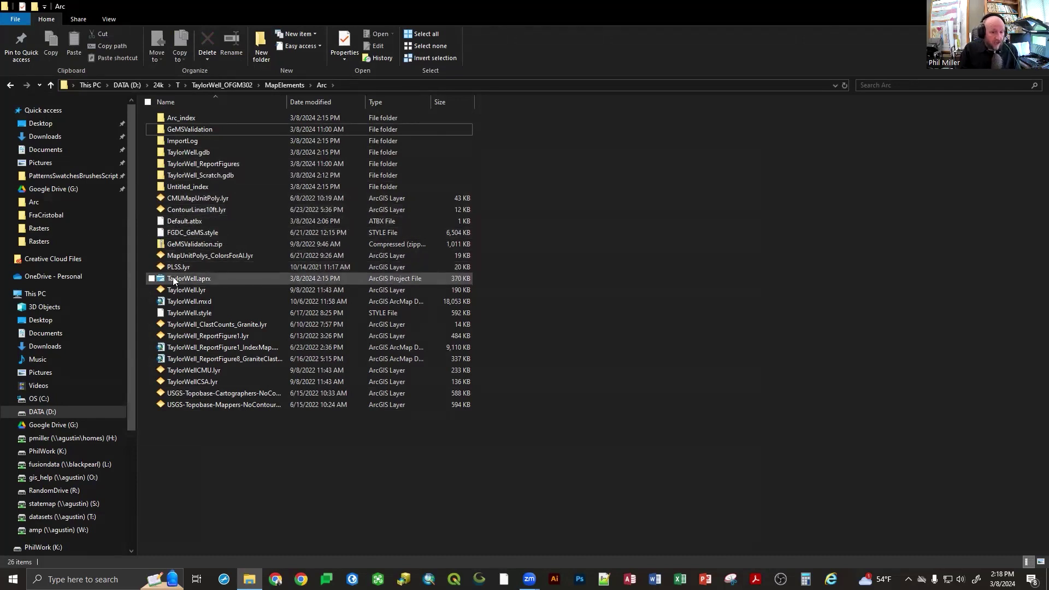
click(176, 118)
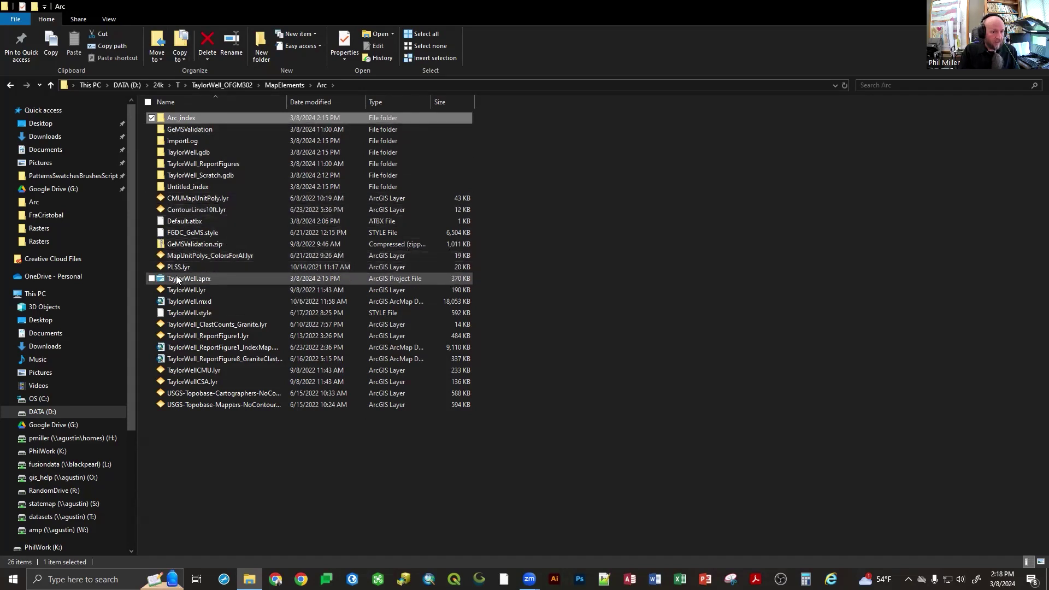
mouse_move(198, 281)
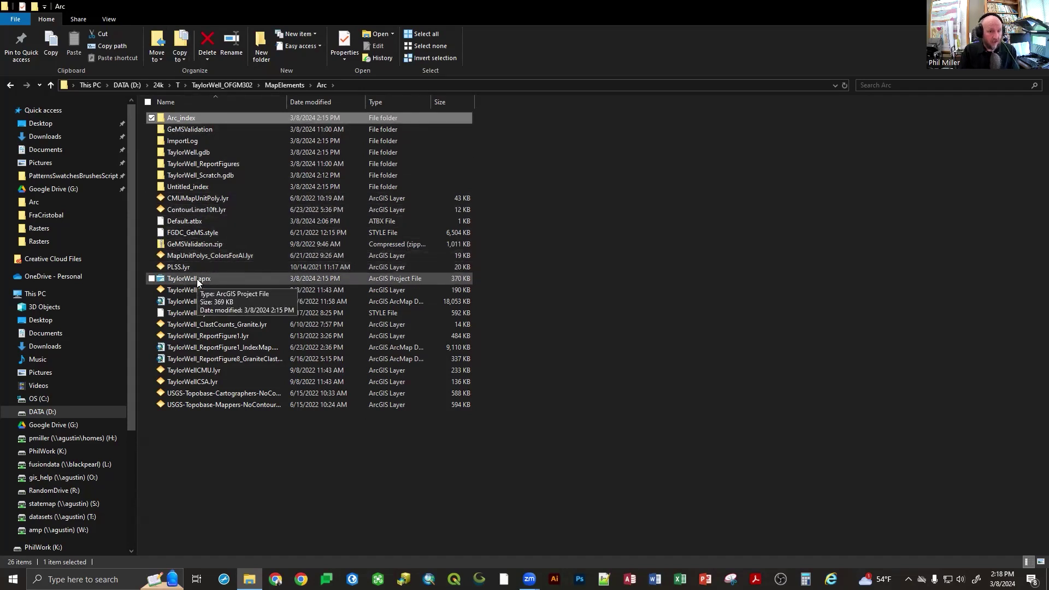
mouse_move(190, 122)
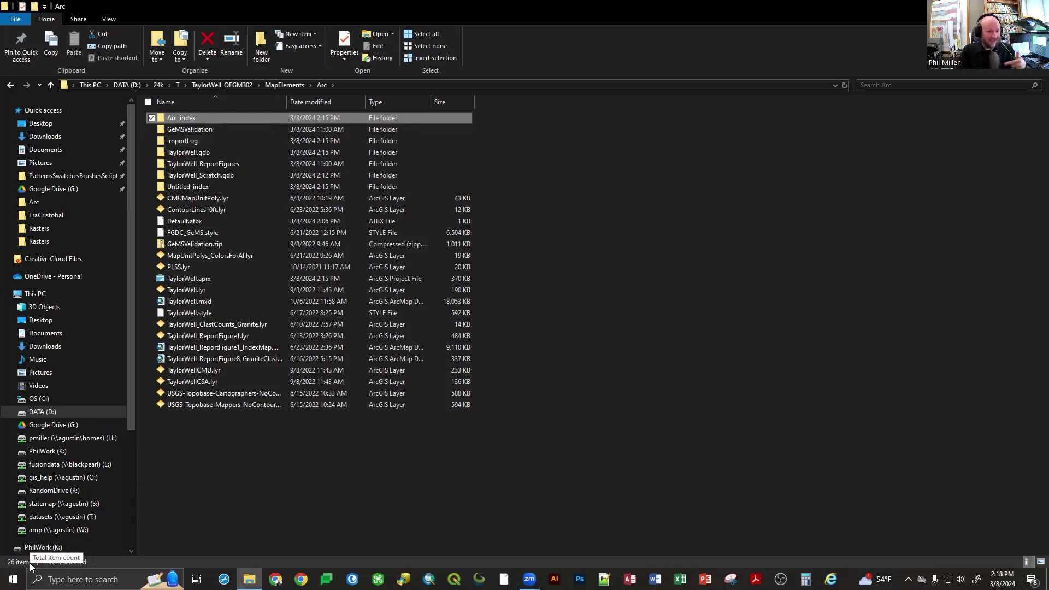
click(174, 119)
click(175, 119)
key(shift+Left)
key(shift+Left)
key(shift+Left)
text(TaylorWell)
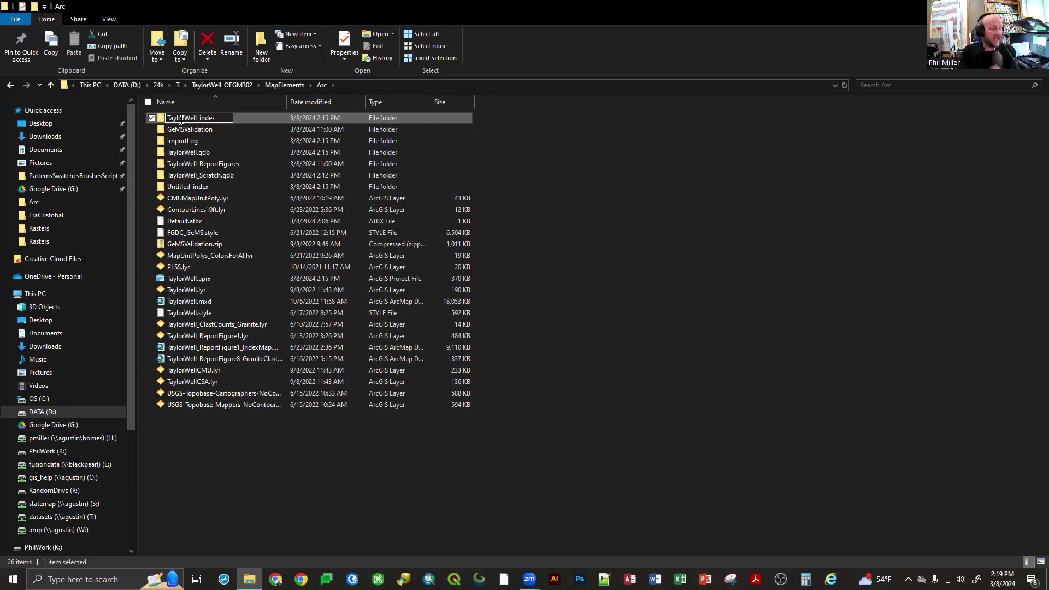
click(226, 455)
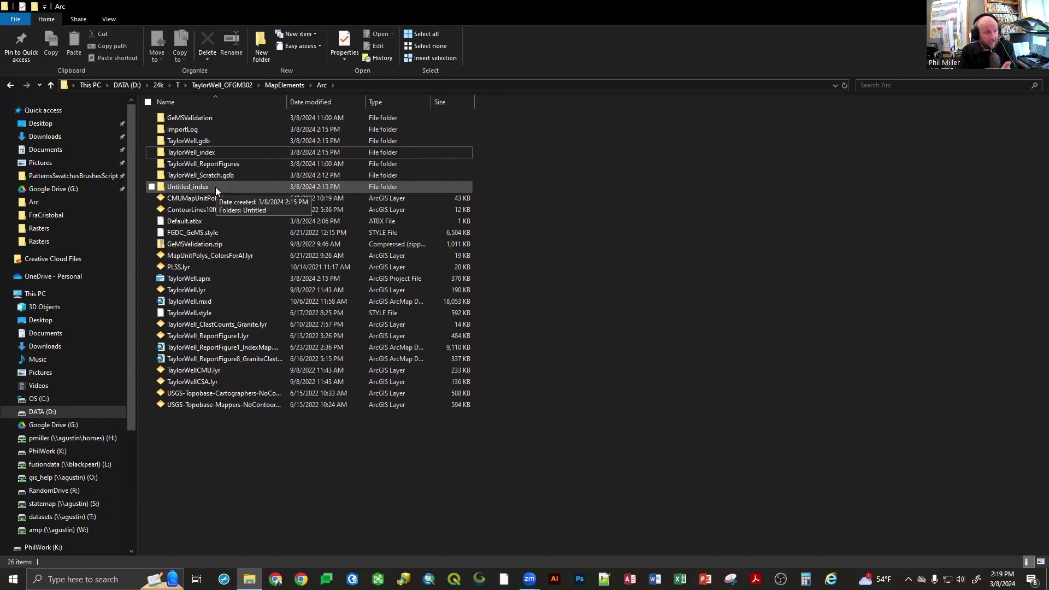
Step: Delete the leftover Untitled_index folder from the Arc folder
click(216, 187)
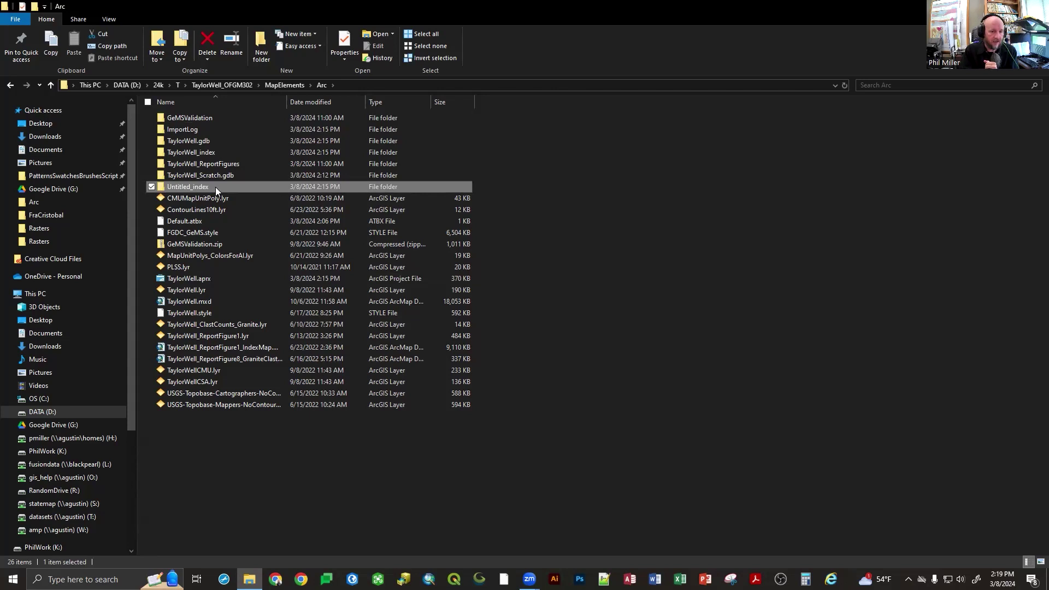
right_click(215, 187)
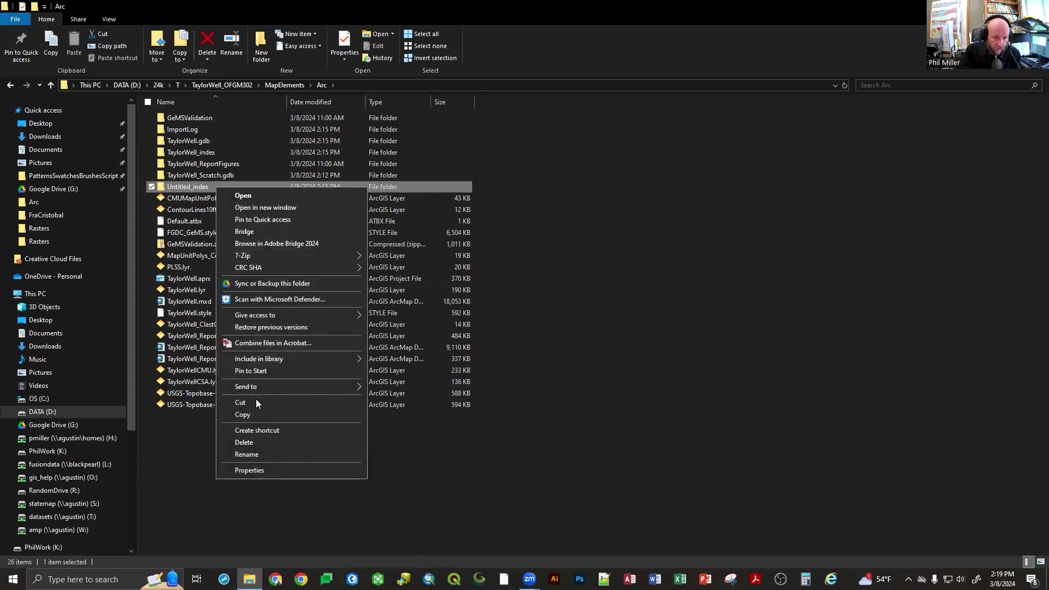
click(255, 443)
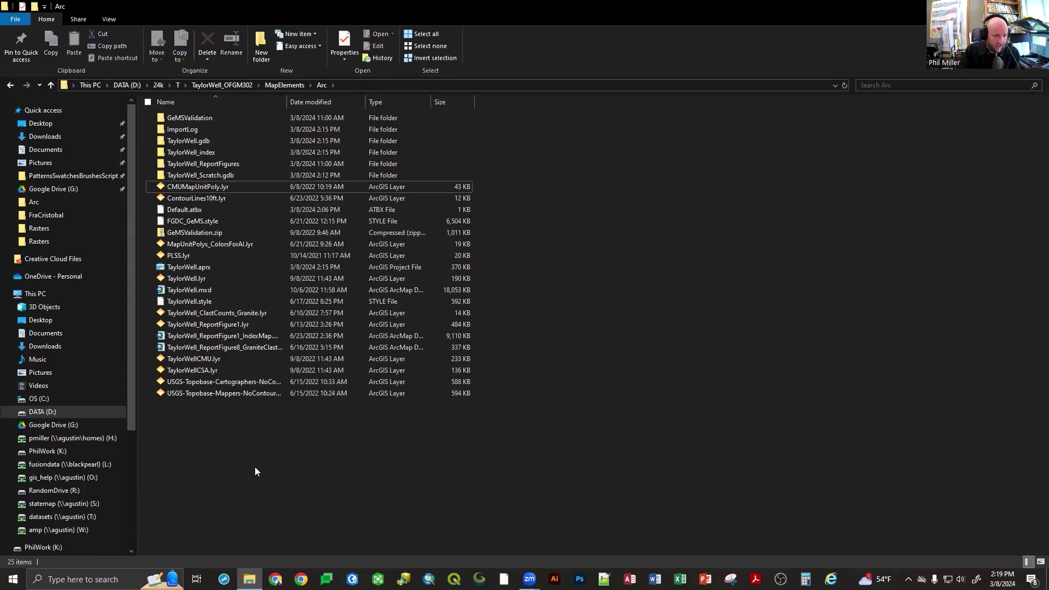
Step: Review the remaining project items in the Arc folder: ImportLog, Default.atbx, TaylorWell.aprx and TaylorWell_index
click(198, 133)
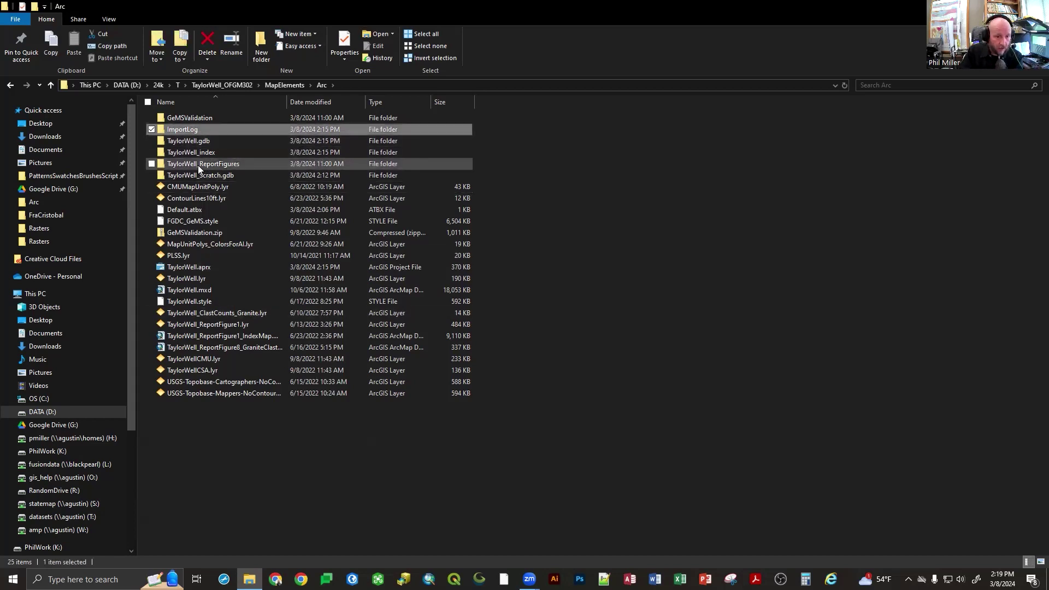
ctrl+click(198, 209)
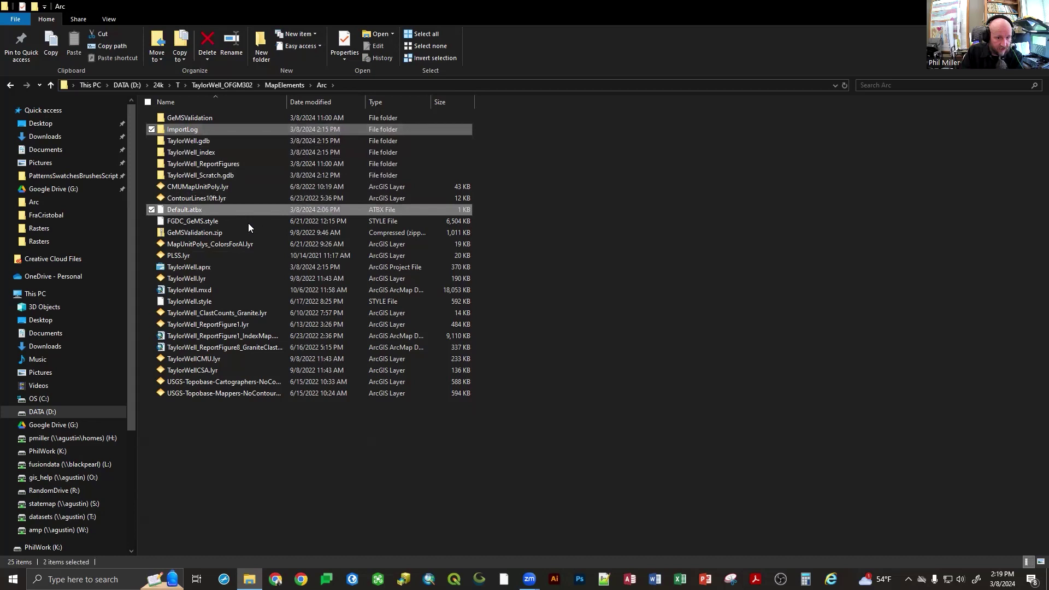
ctrl+click(214, 267)
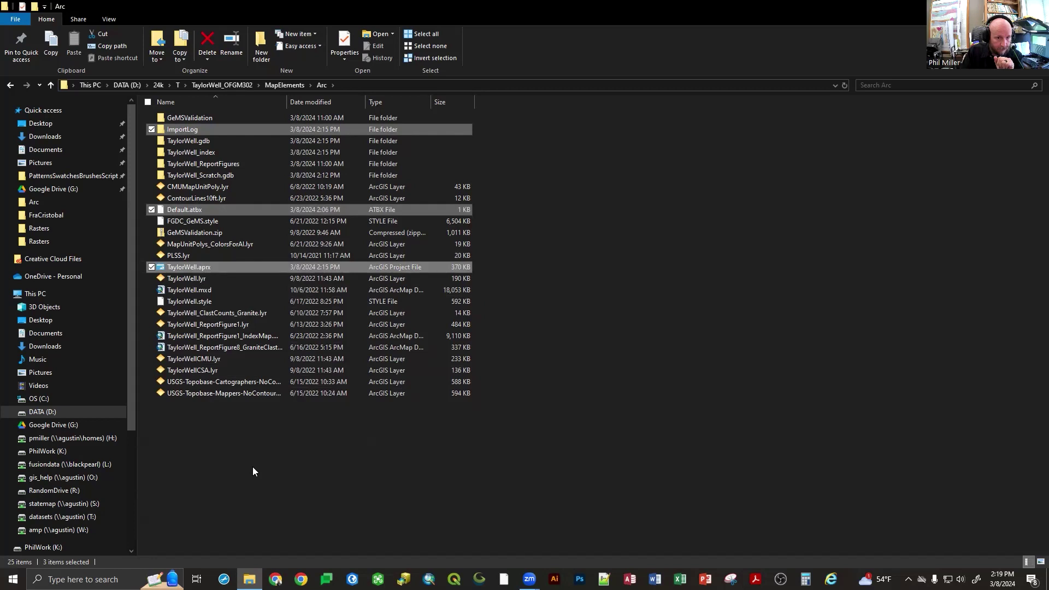
ctrl+click(206, 155)
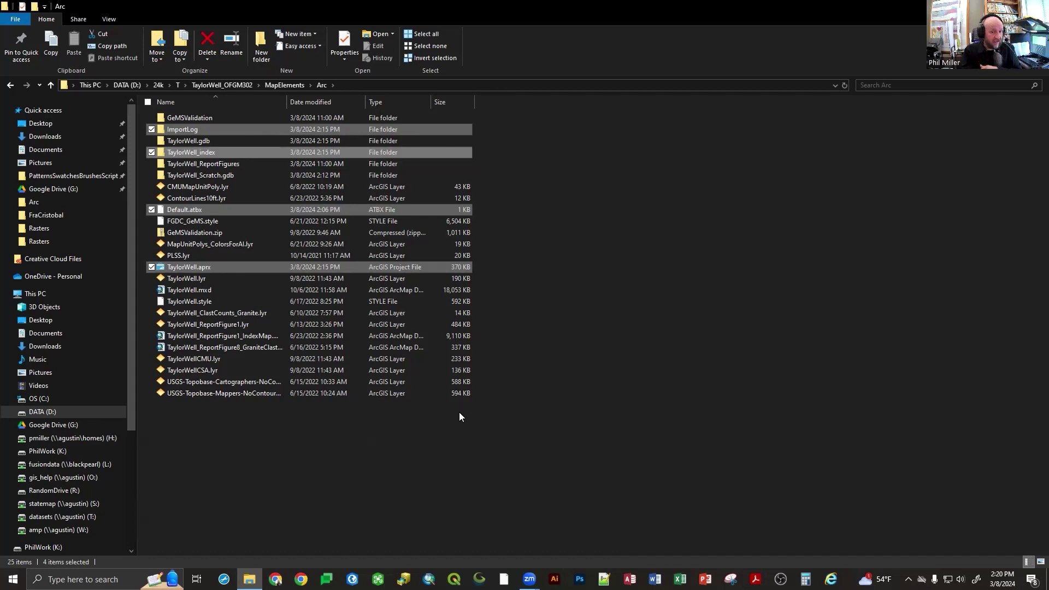
click(456, 455)
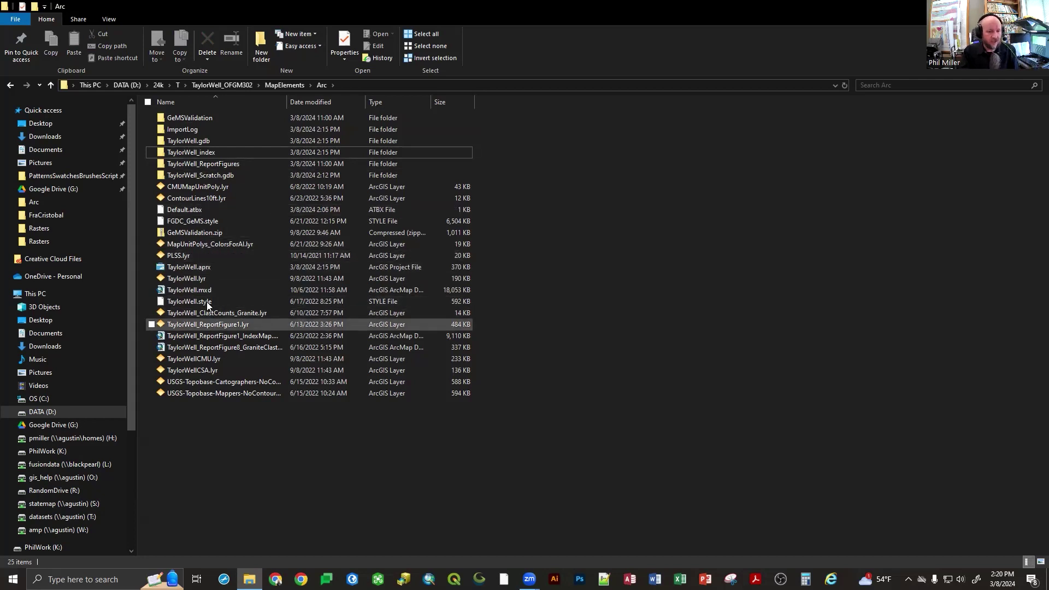
Step: Open the renamed TaylorWell.aprx project in ArcGIS Pro and select its Databases category in the project catalog
double_click(192, 268)
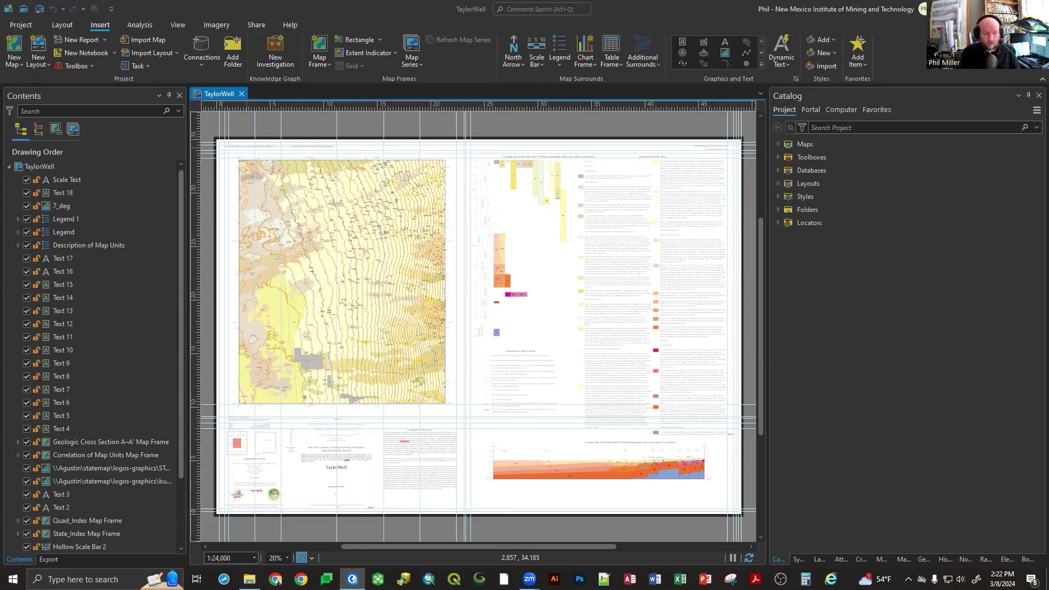
click(844, 186)
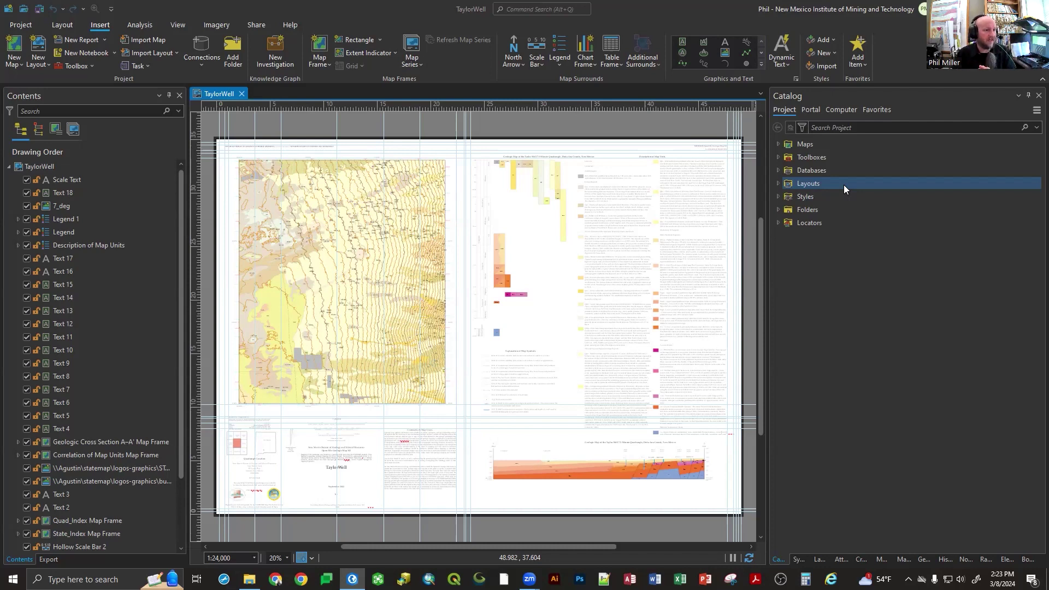
click(806, 167)
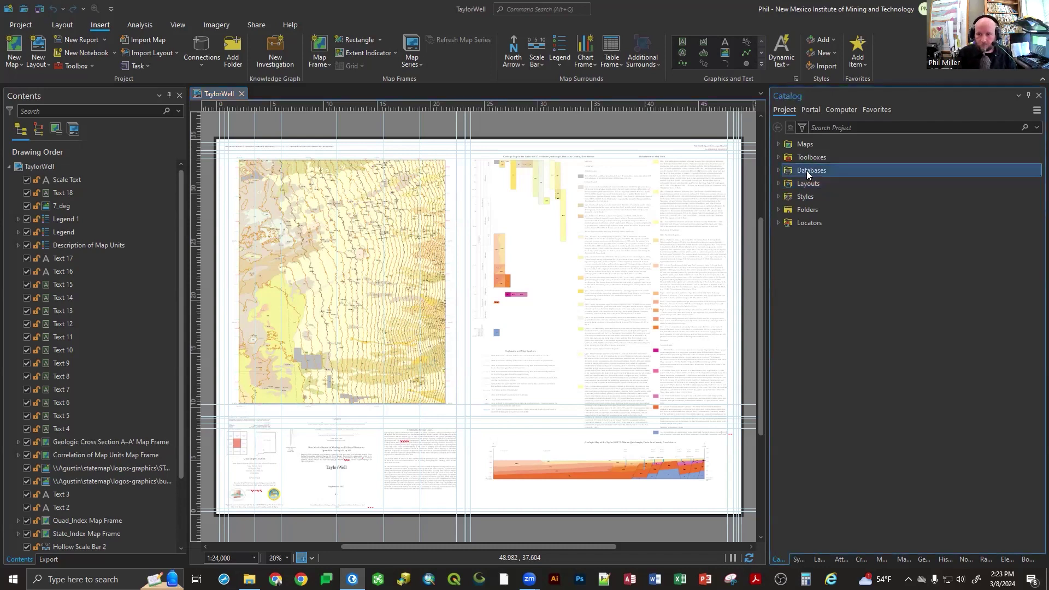
Step: Add the existing TaylorWell_Scratch.gdb geodatabase from the Arc folder to the project's databases
click(778, 170)
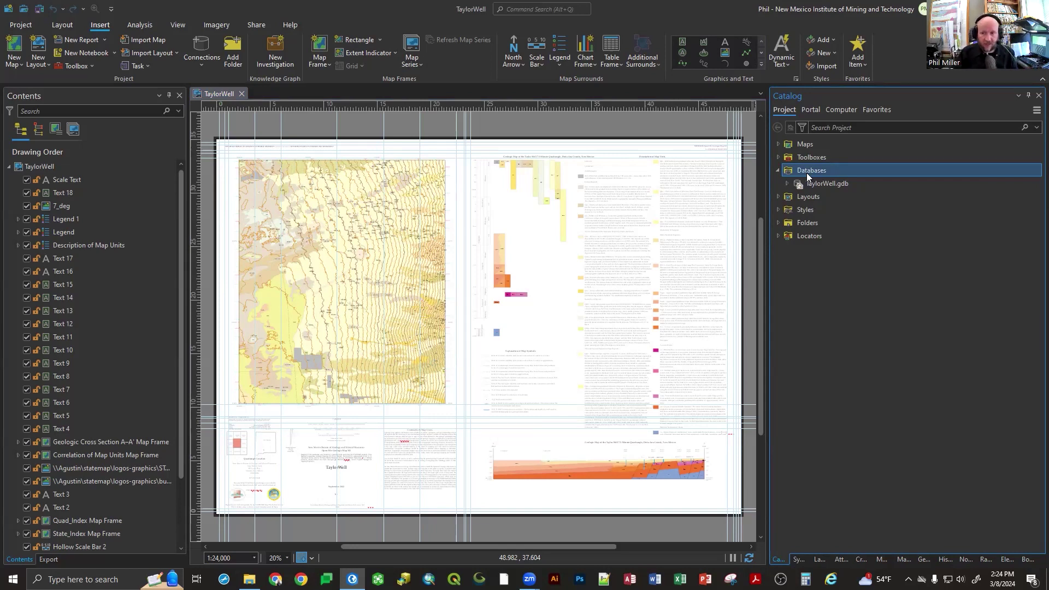
mouse_move(828, 181)
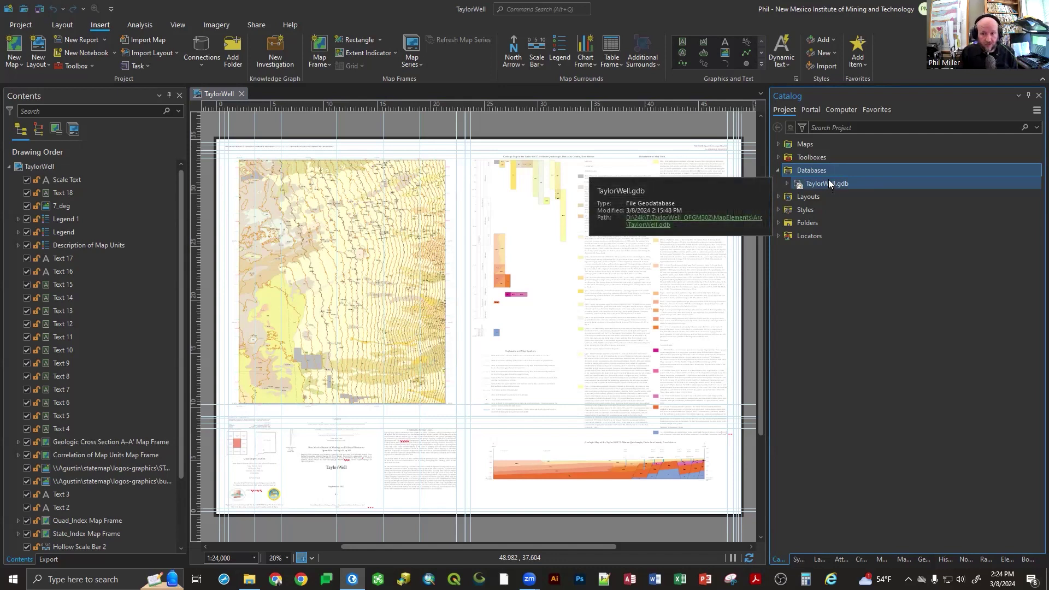
right_click(814, 169)
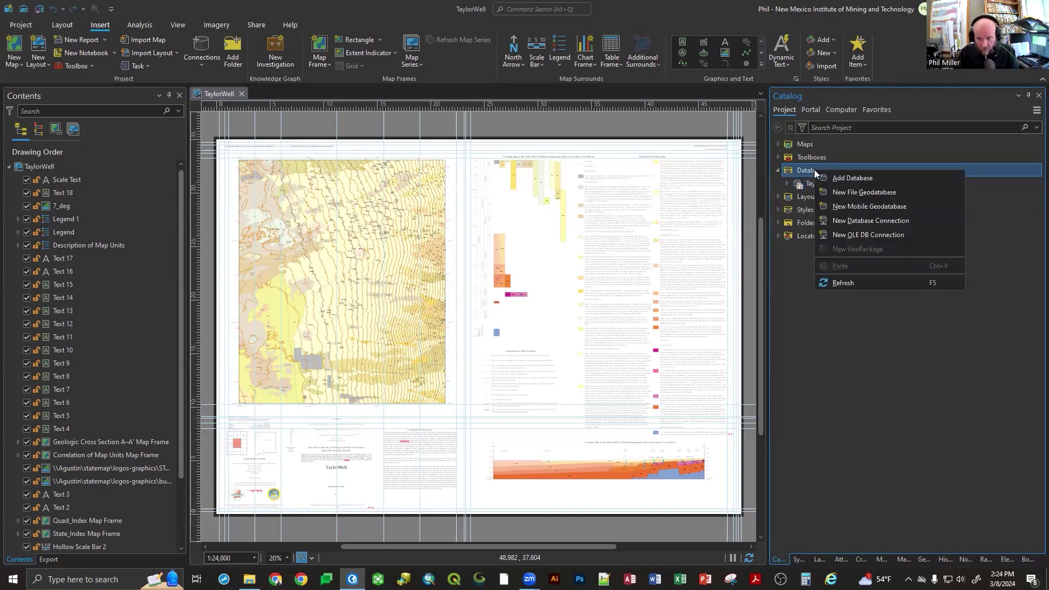
click(843, 180)
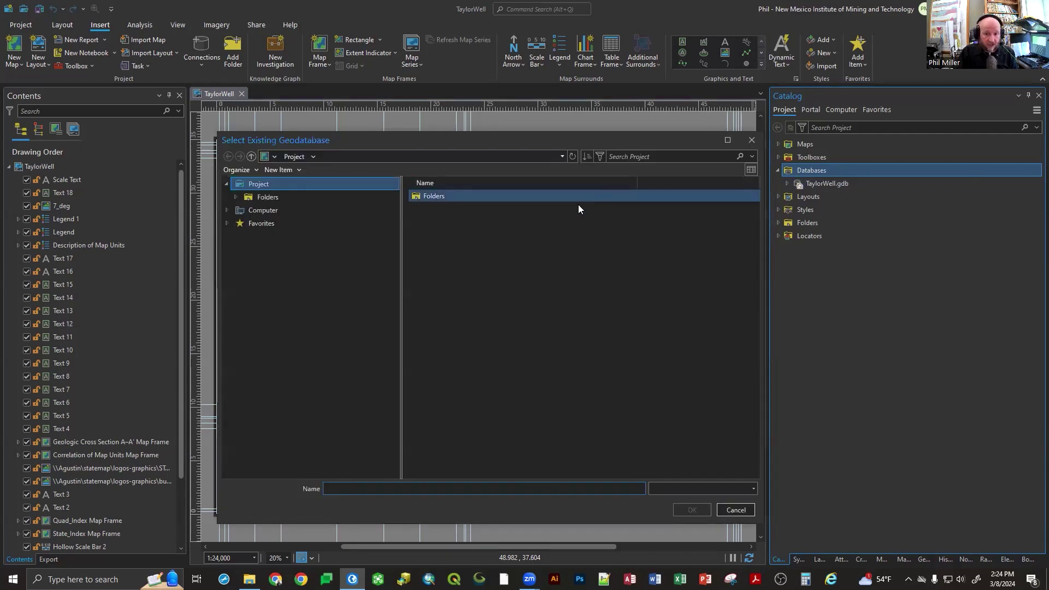
click(456, 264)
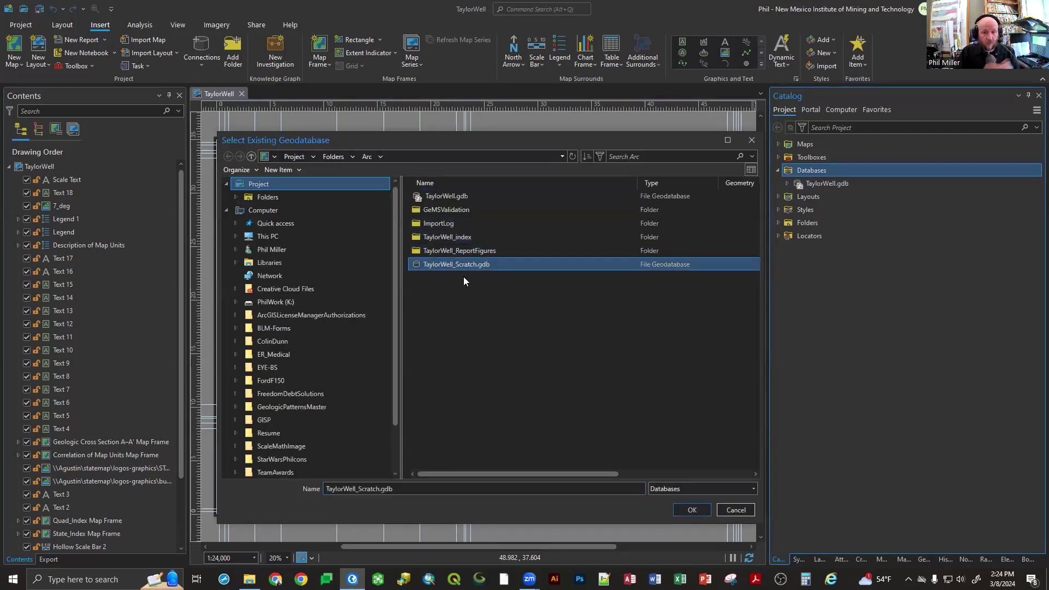
click(684, 511)
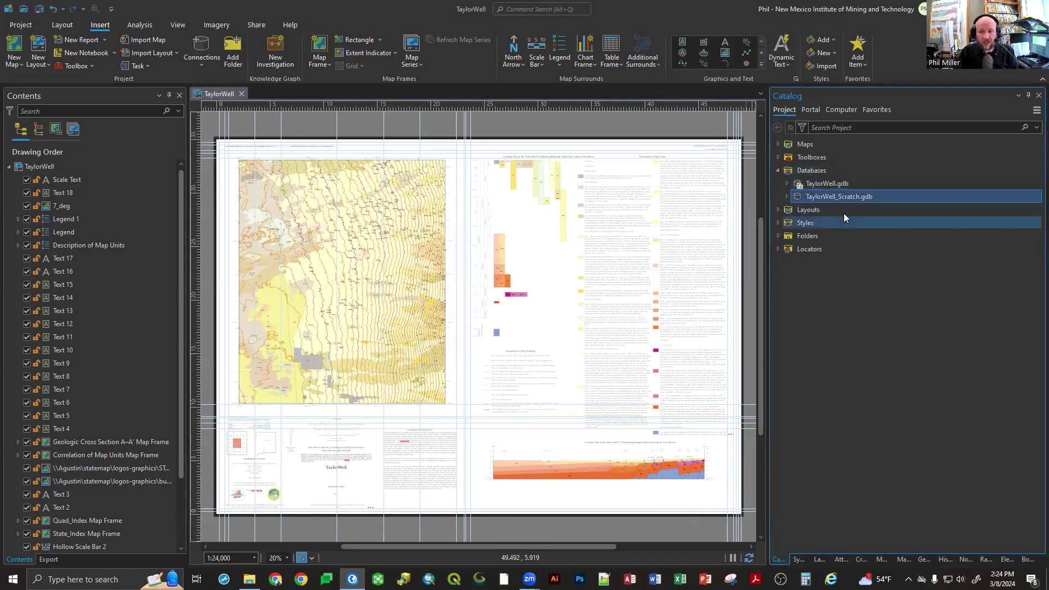
mouse_move(832, 197)
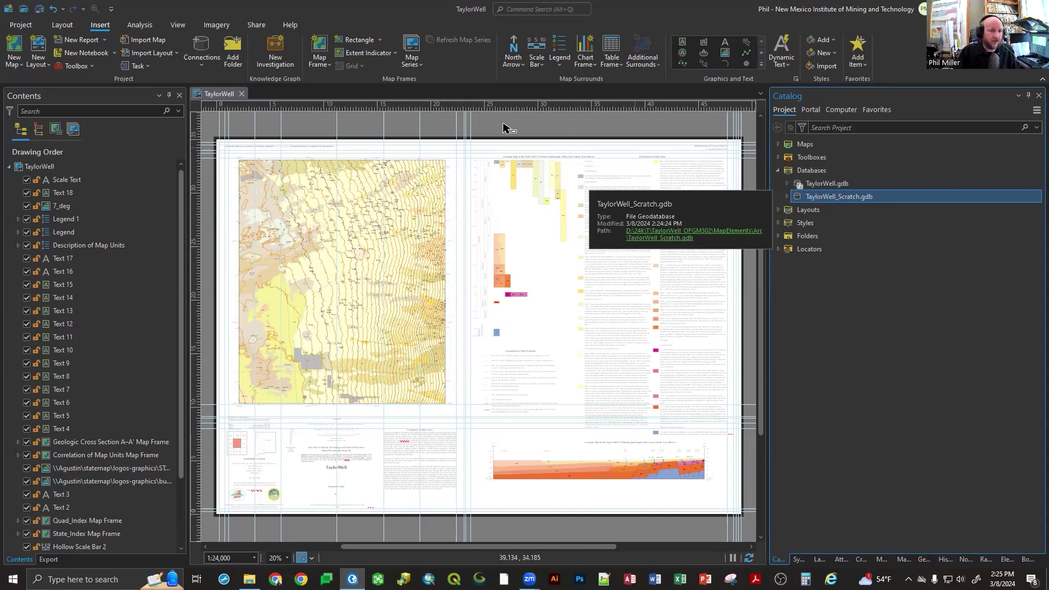
Step: Open the geoprocessing environment settings and check the full path of the current workspace
click(132, 27)
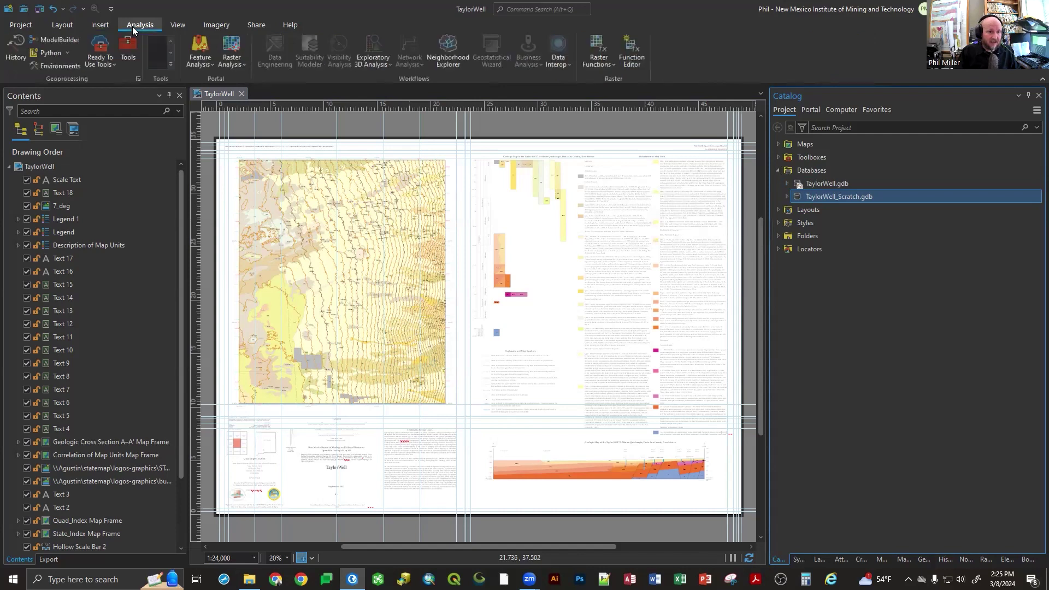
click(72, 64)
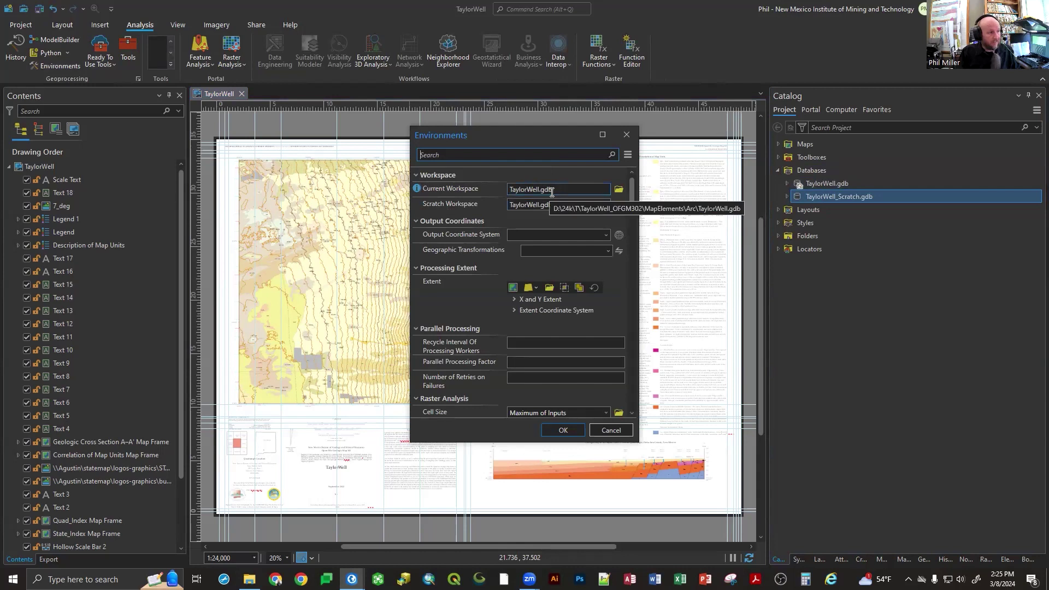
click(551, 191)
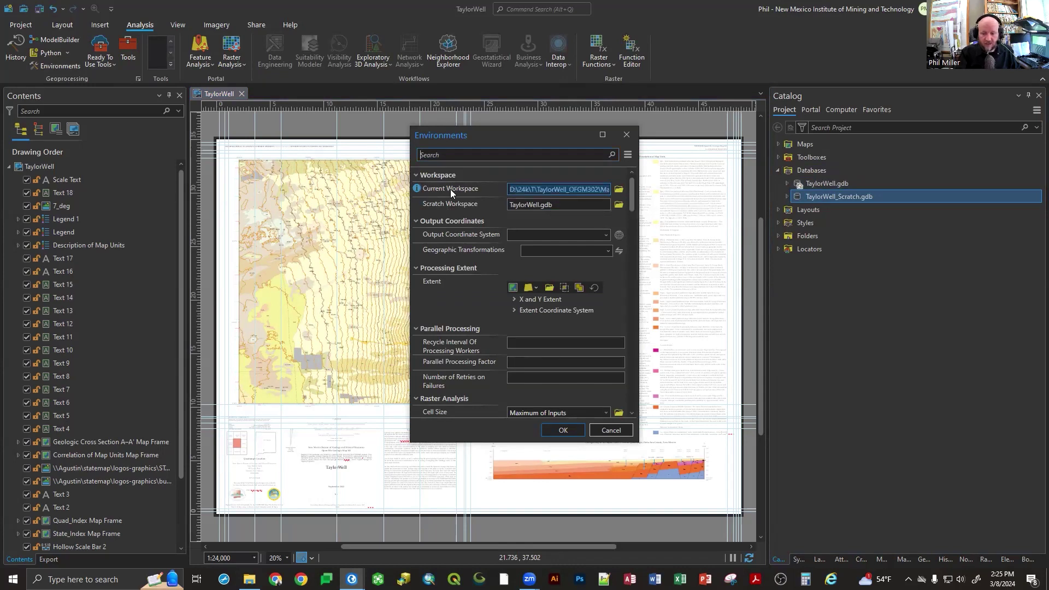
key(End)
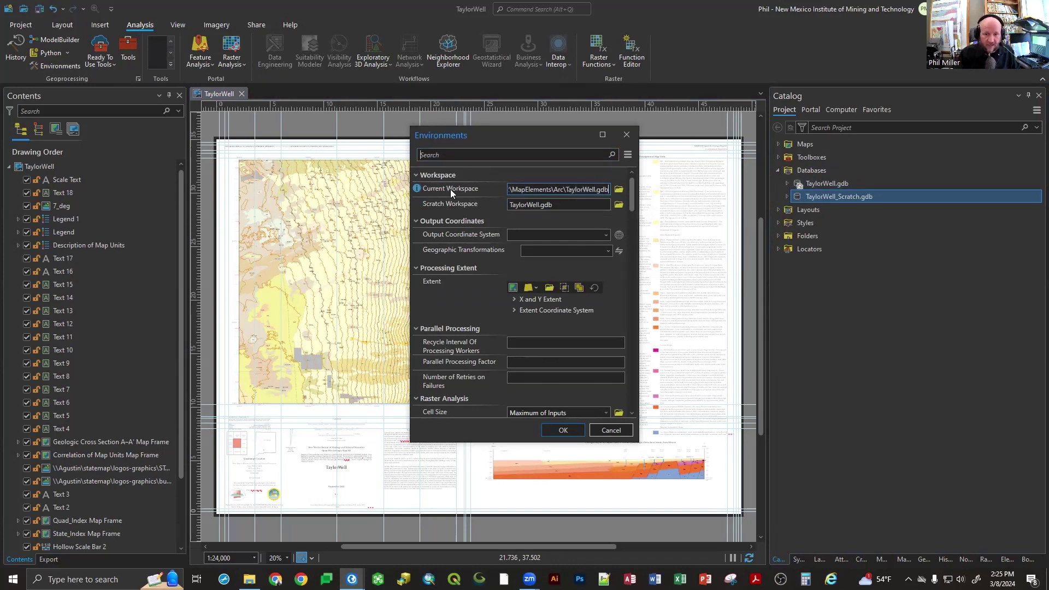
click(620, 205)
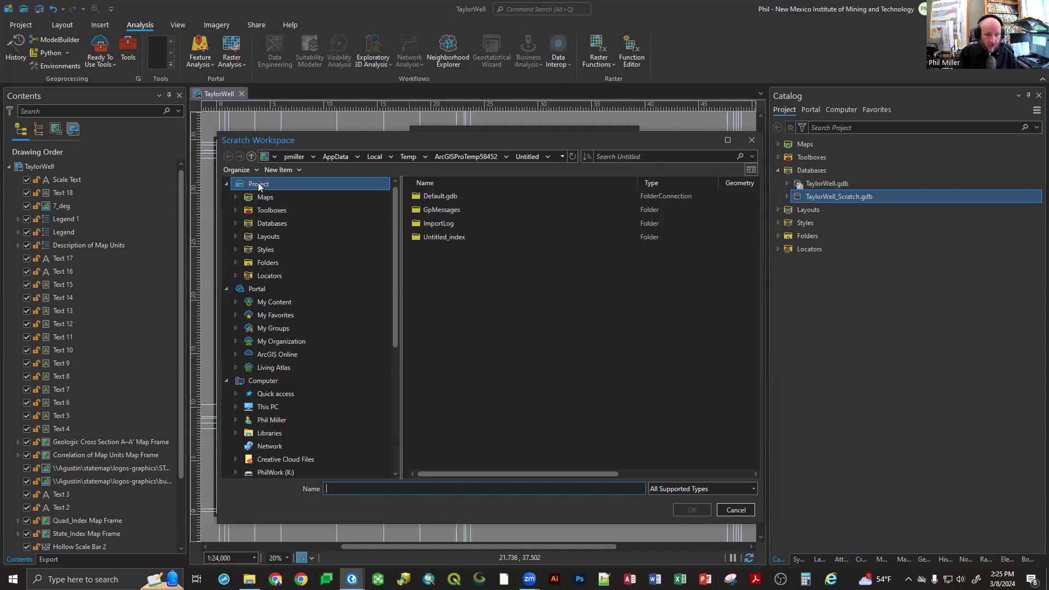
click(274, 224)
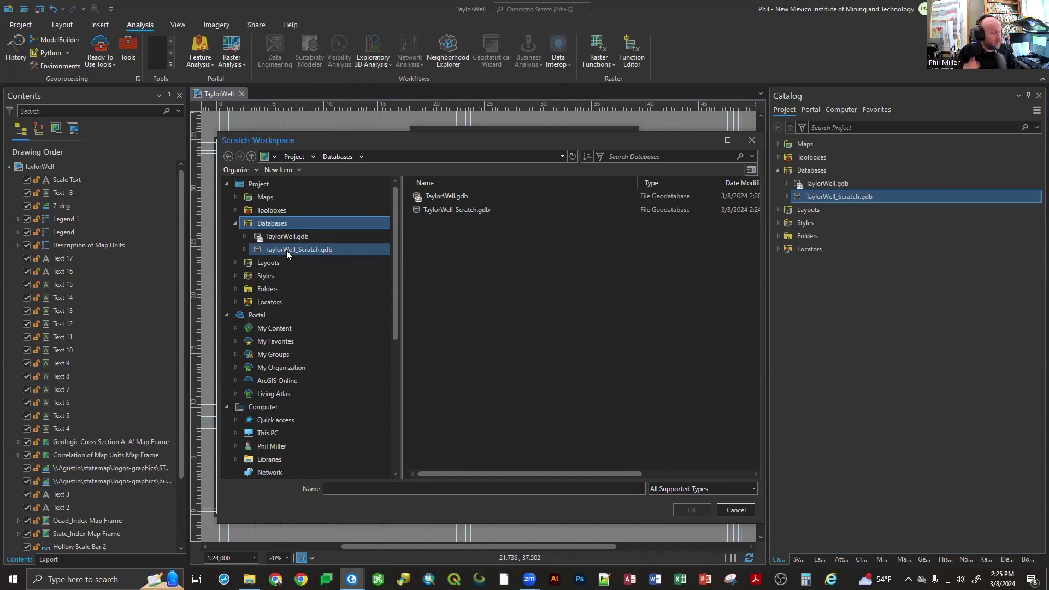
click(286, 250)
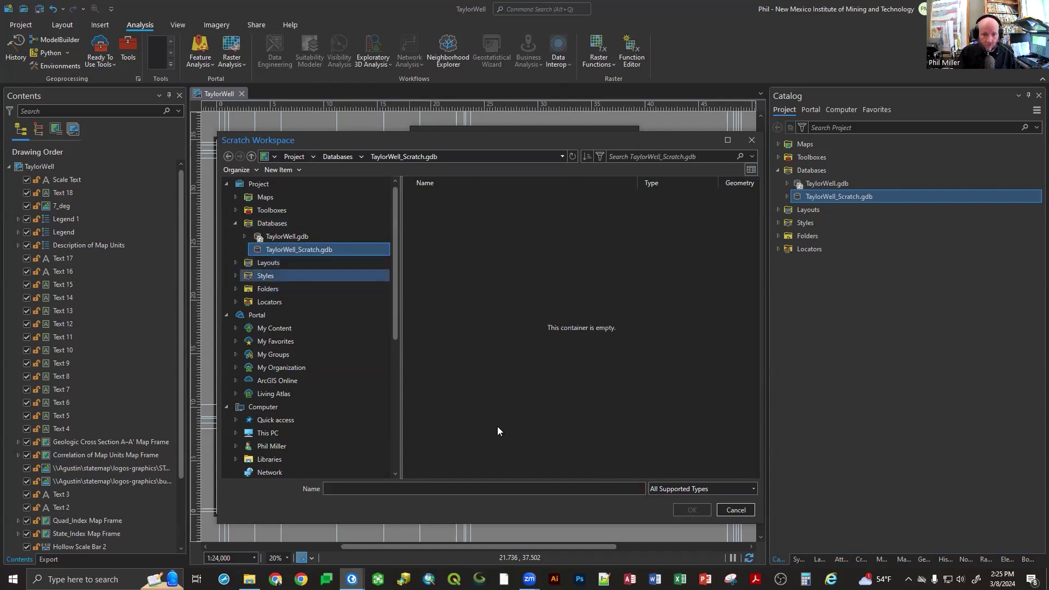
click(285, 237)
click(283, 249)
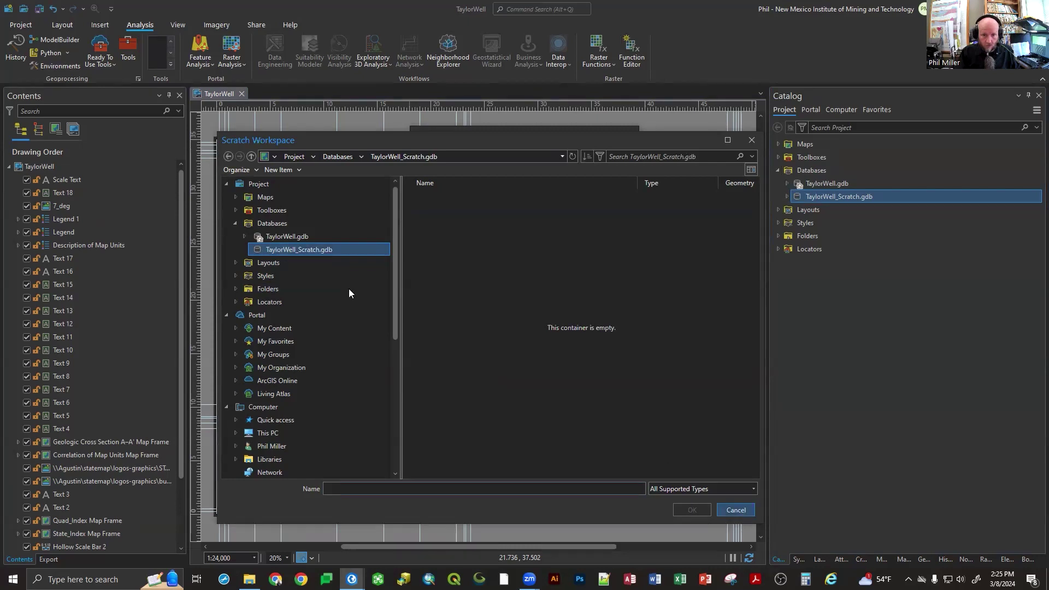
click(273, 224)
click(279, 250)
click(695, 490)
click(560, 512)
click(735, 509)
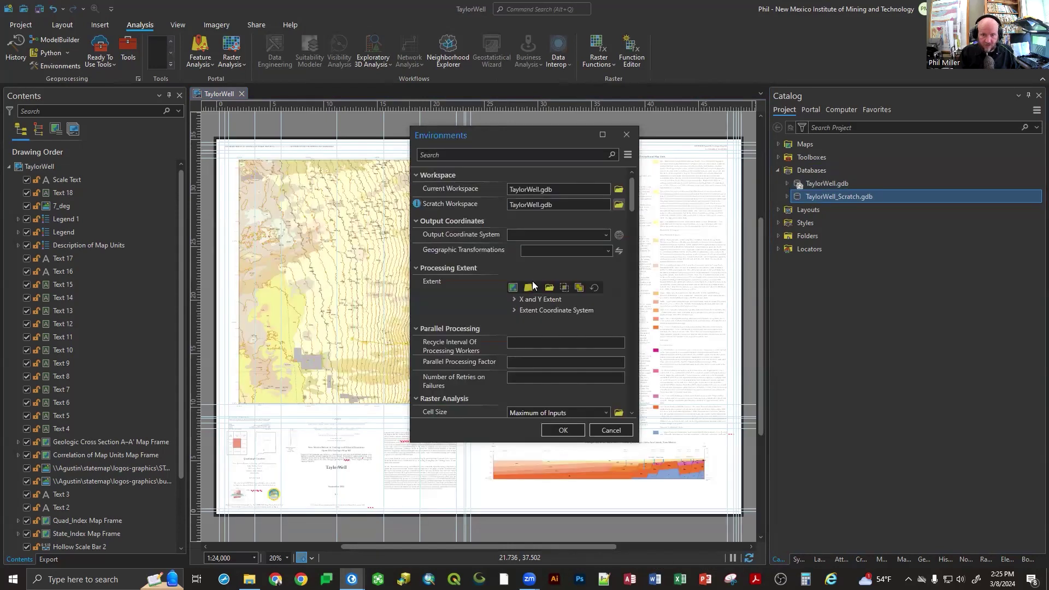
Step: Set the scratch workspace to TaylorWell_Scratch.gdb in the environment settings and save the project
click(619, 205)
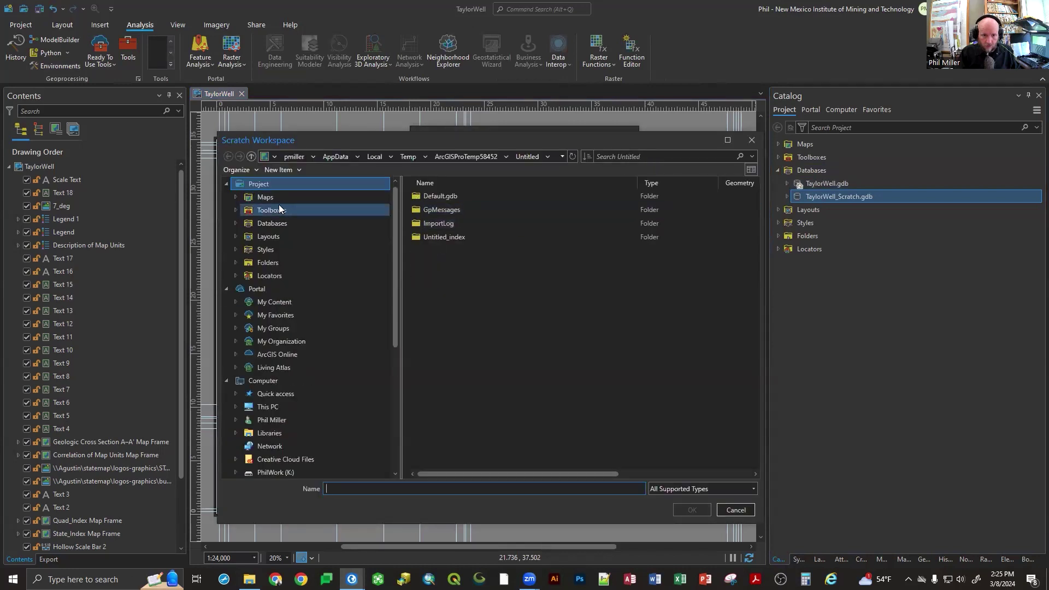
click(278, 225)
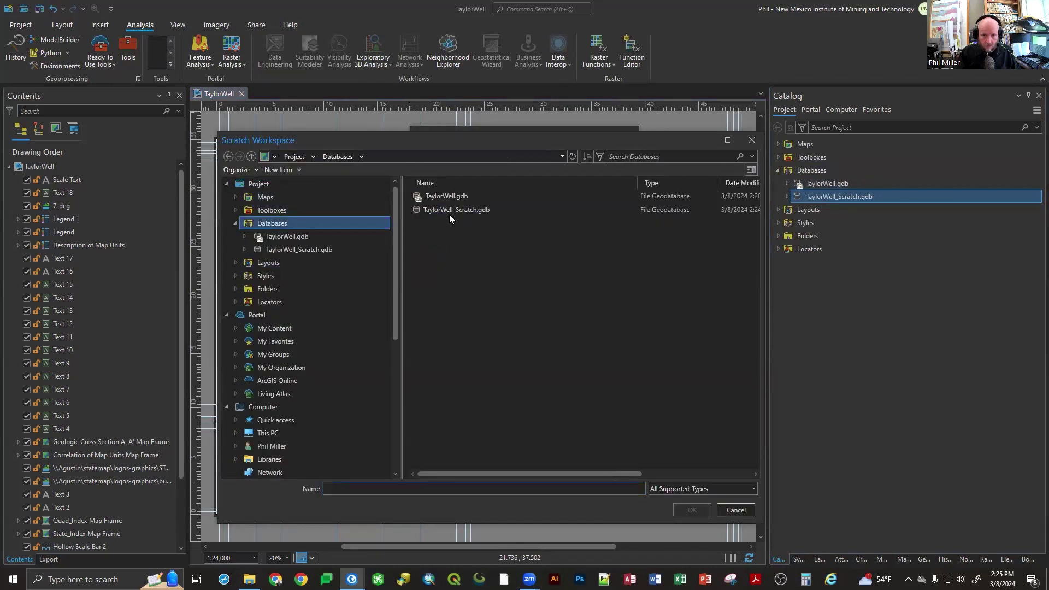
click(449, 213)
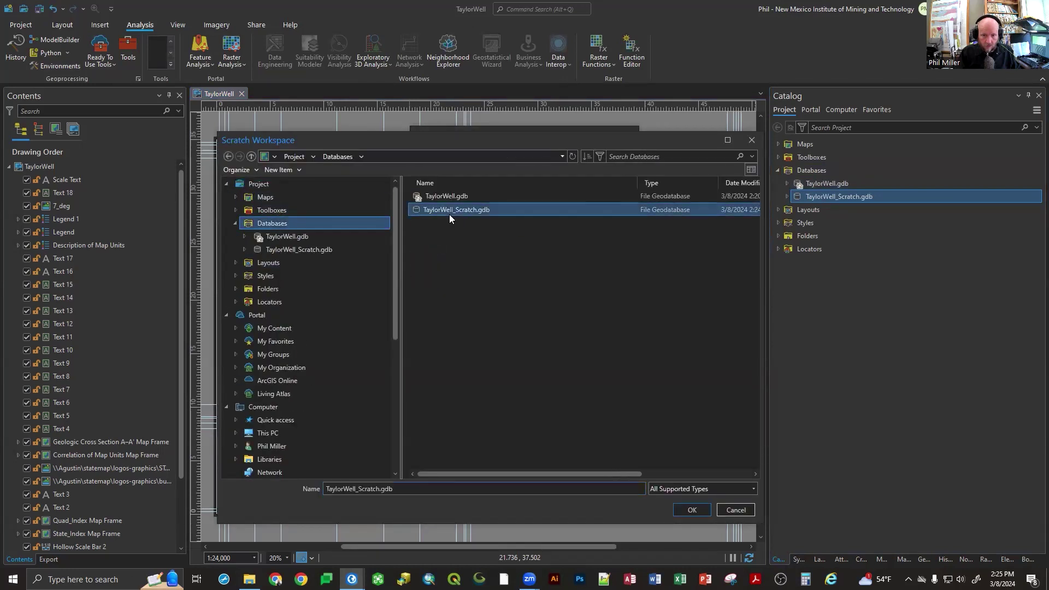
click(692, 509)
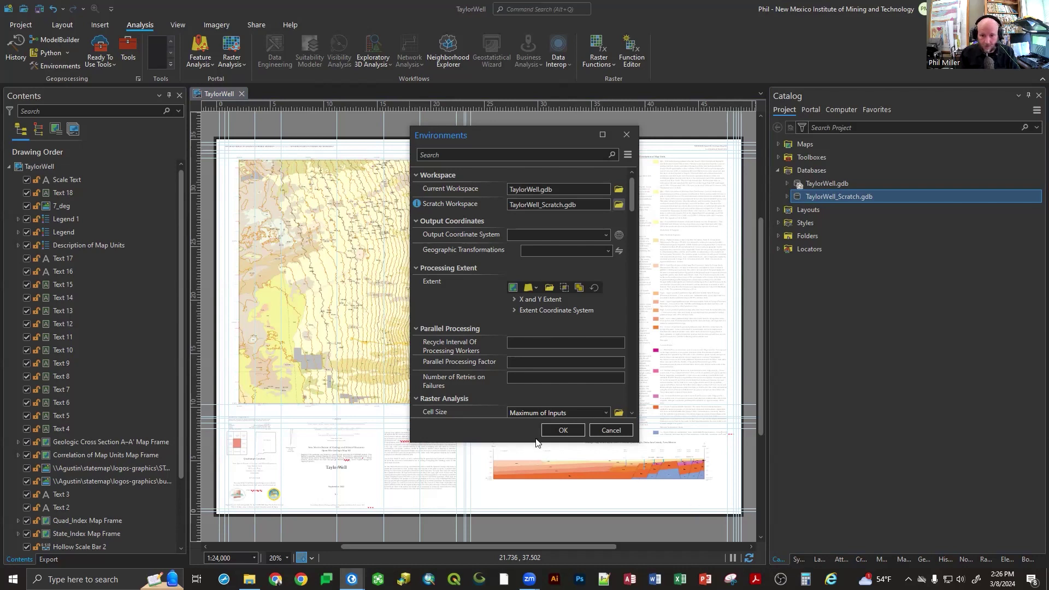
click(555, 430)
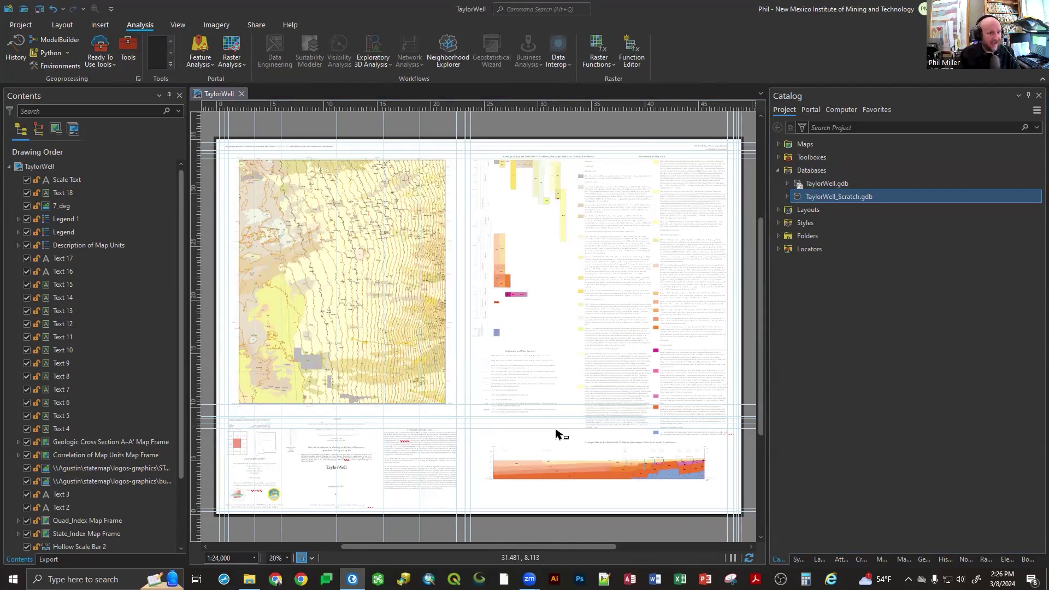
click(43, 12)
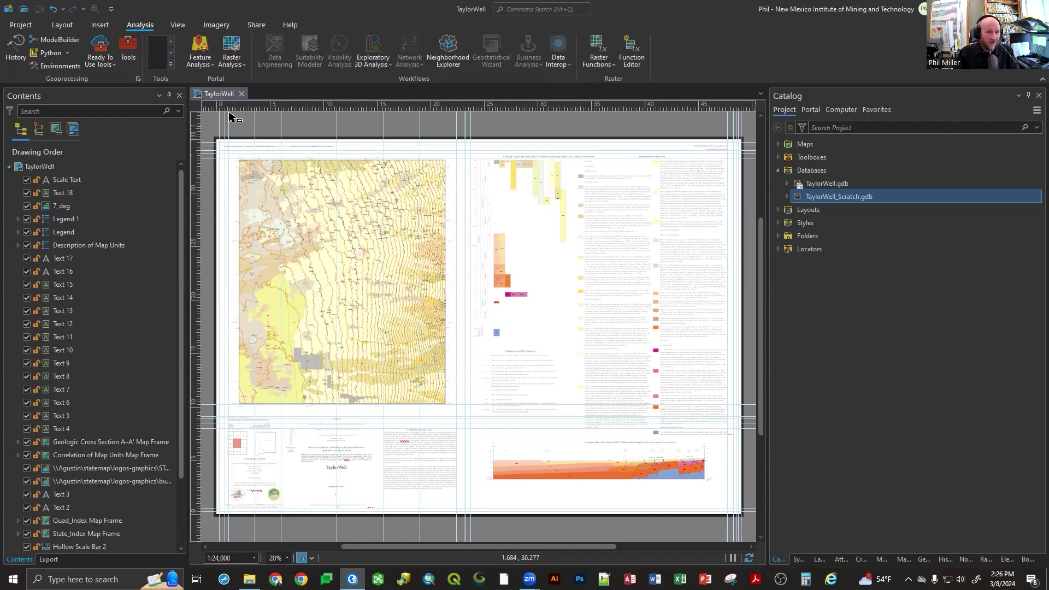
Step: Open the Geologic Map of the Taylor Well 7.5-Minute Quadrangle from the project's maps in its own view
click(209, 94)
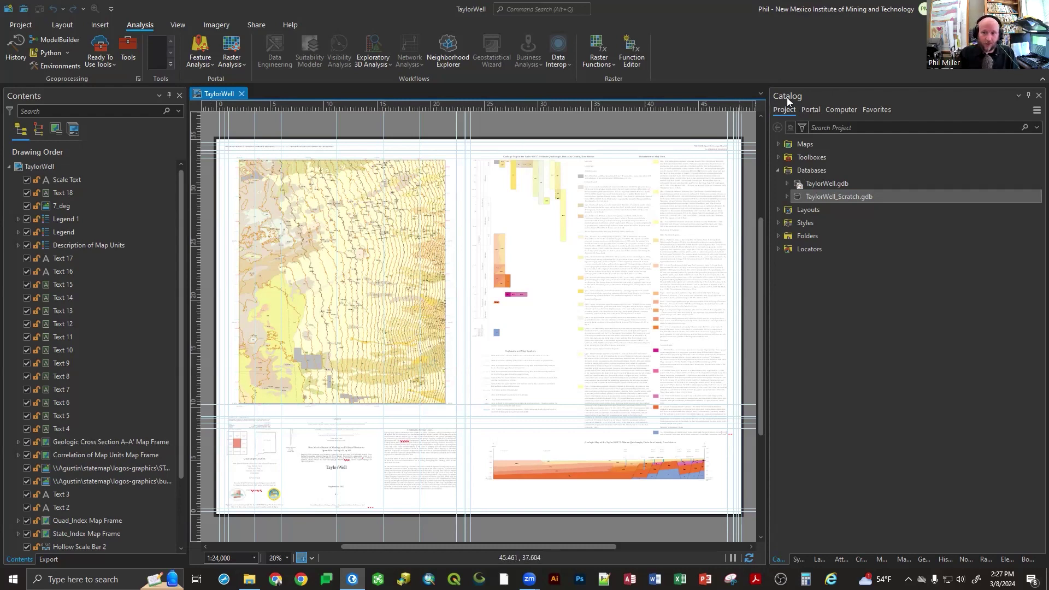
click(777, 170)
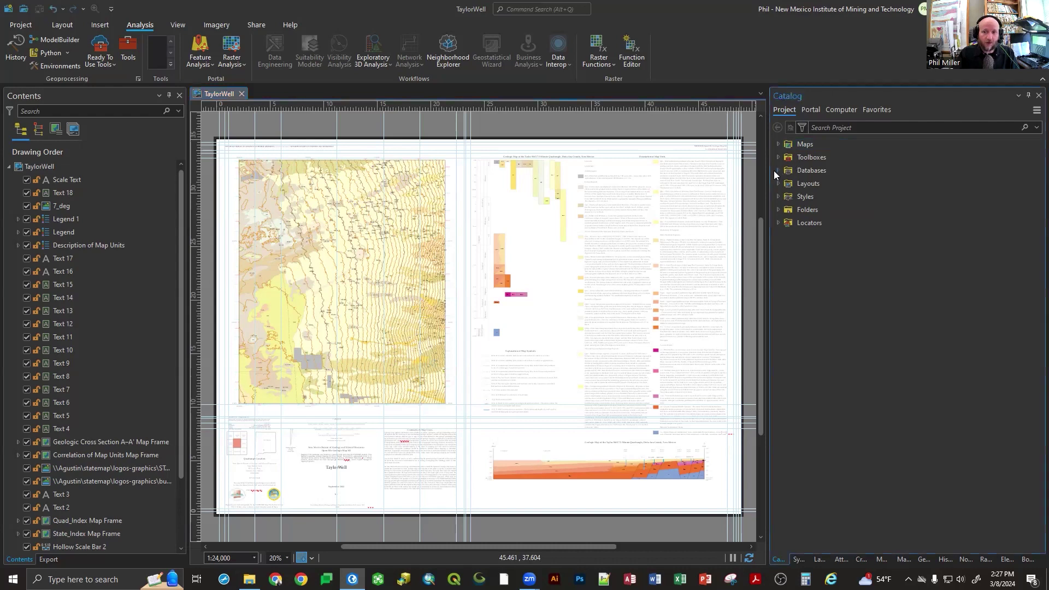
click(790, 185)
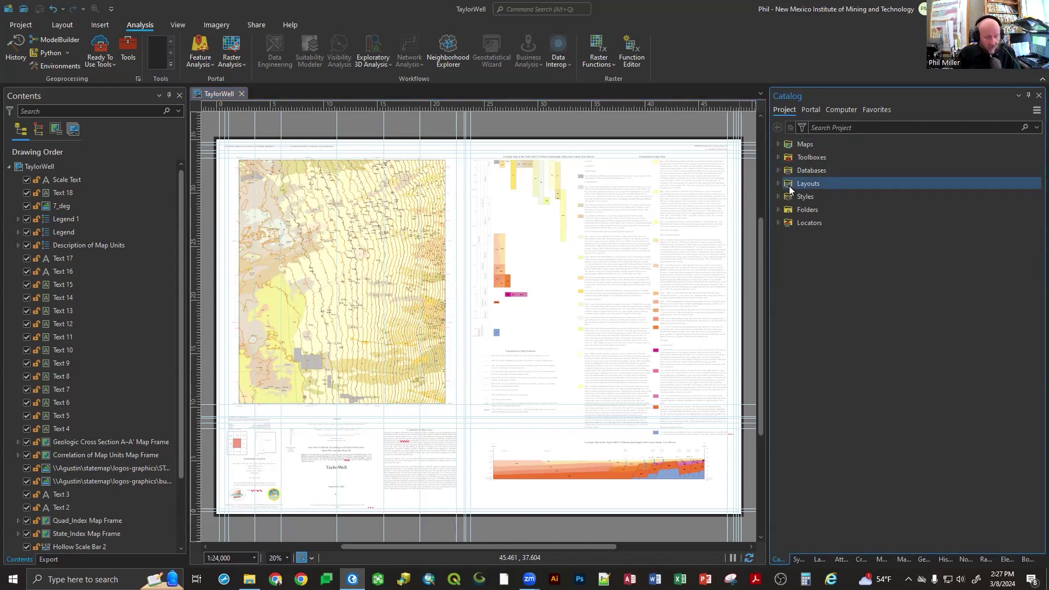
click(777, 144)
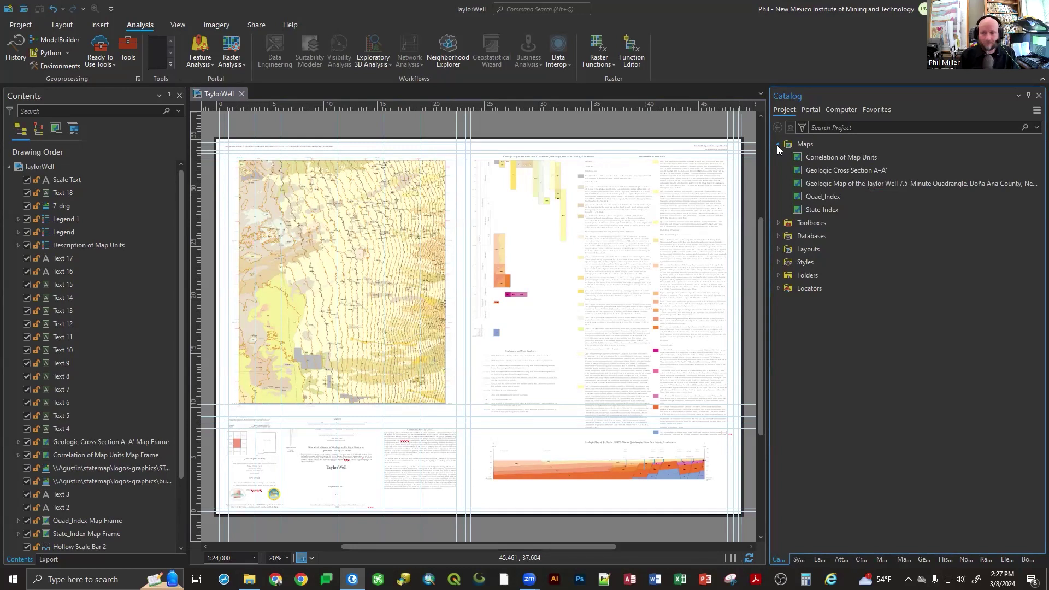
click(856, 157)
click(856, 184)
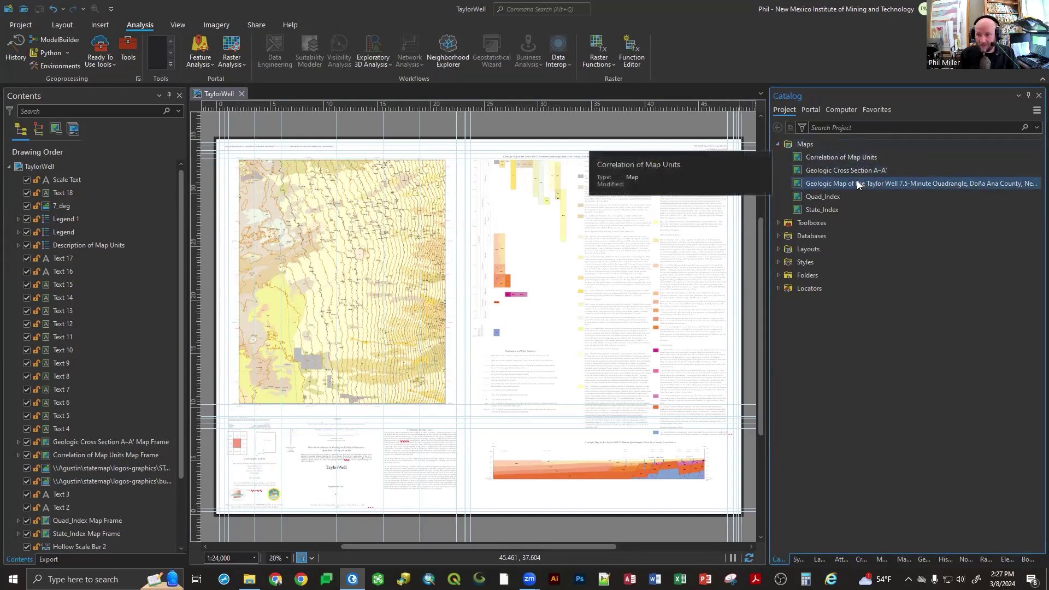
double_click(856, 183)
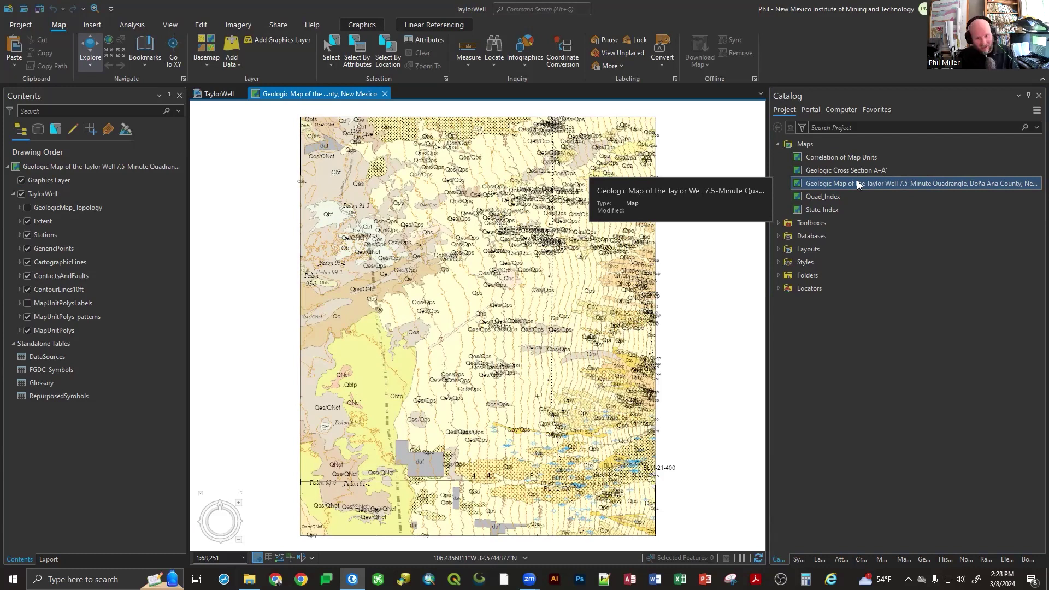
Step: Compare the contents of the TaylorWell layout with those of the geologic map view
click(217, 90)
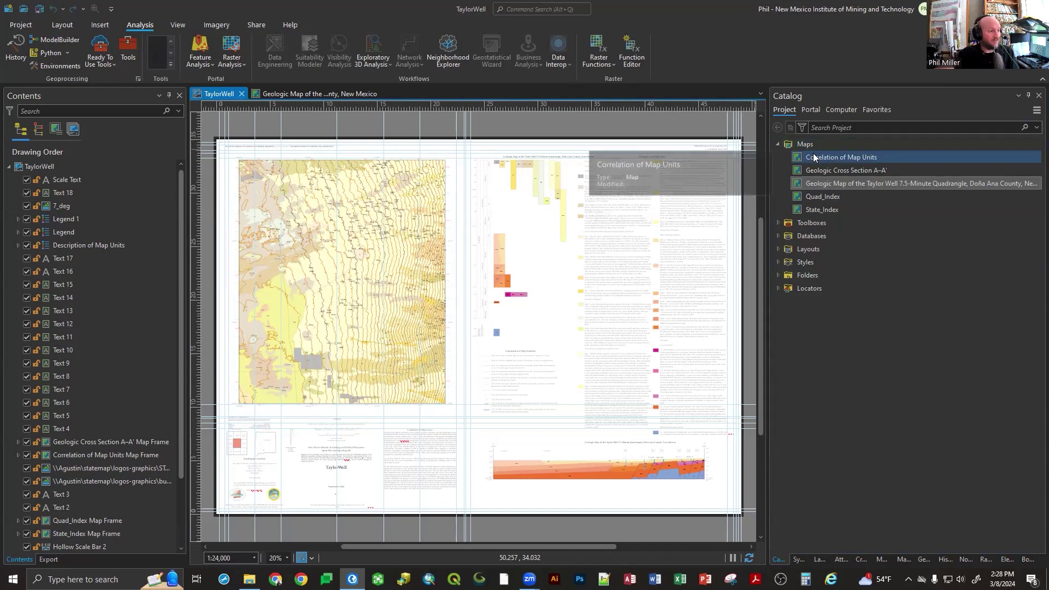
click(85, 174)
key(Down)
key(Down)
key(Down)
key(Down)
key(Down)
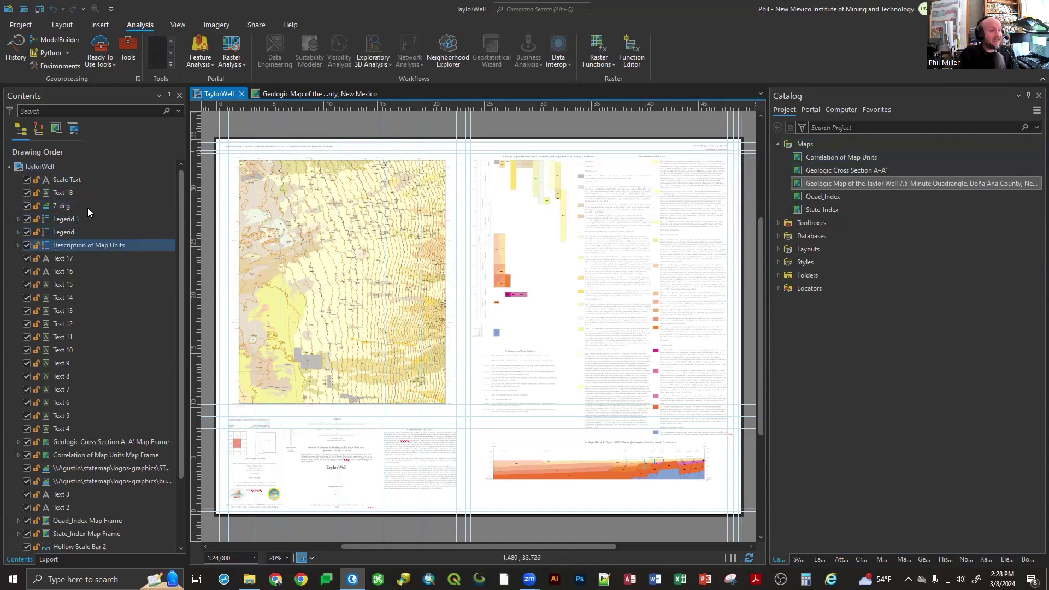
click(34, 169)
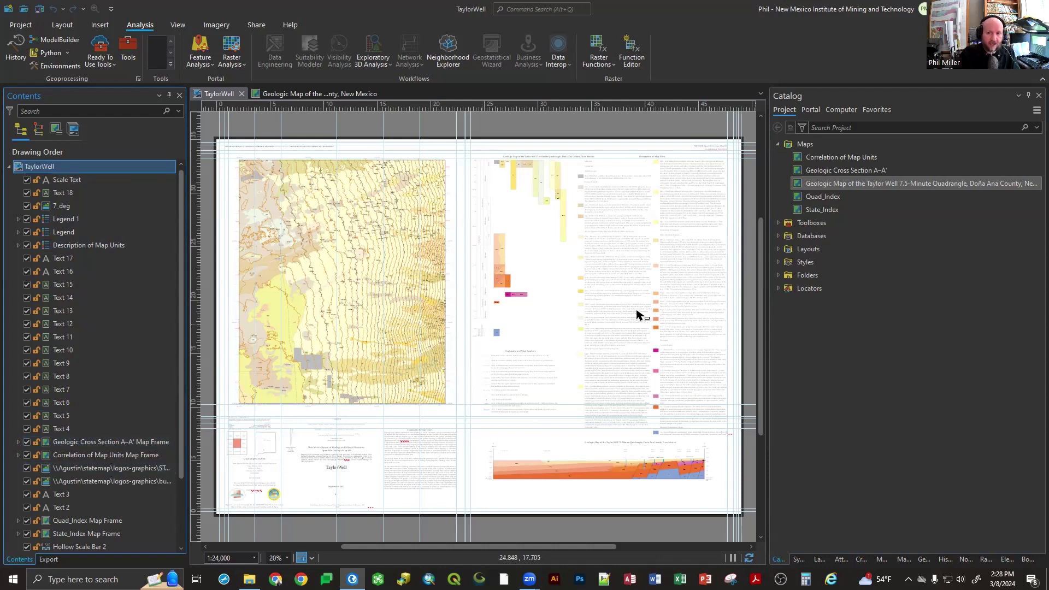
click(285, 94)
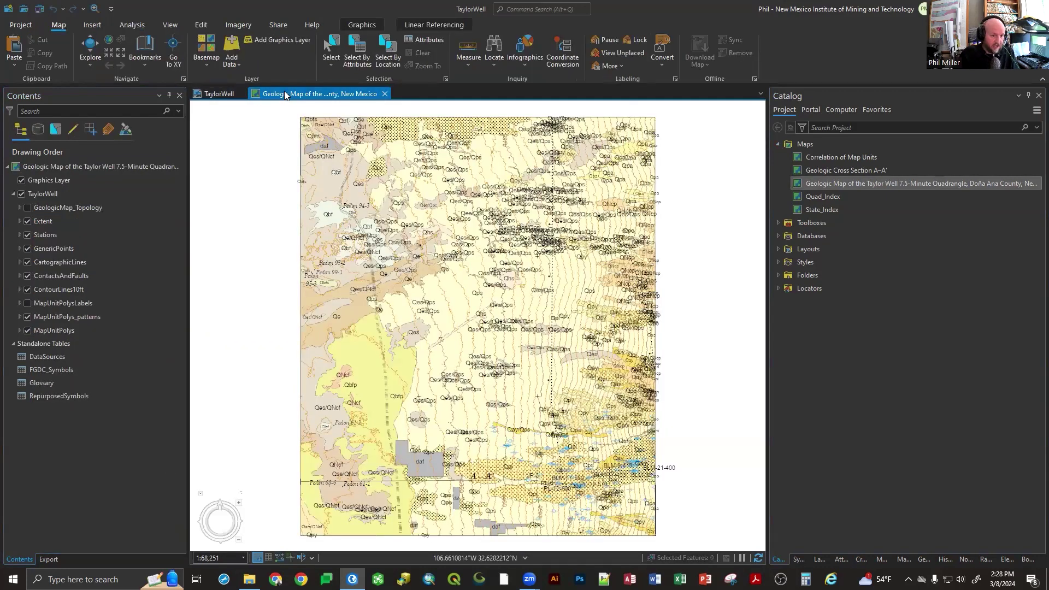
click(217, 94)
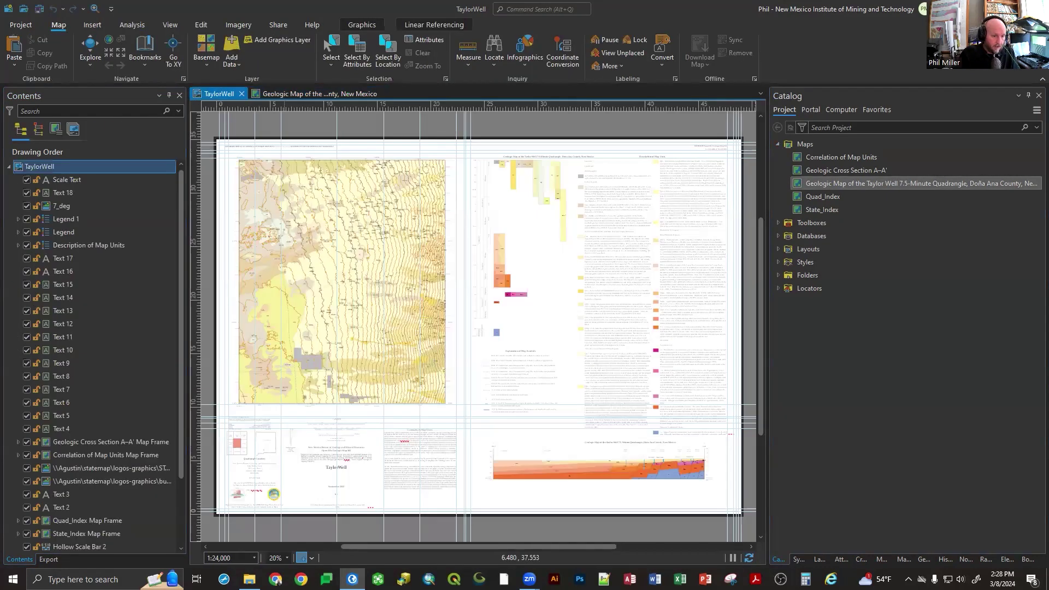
Step: Open the Geologic Cross Section A–A' map in its own view from its map frame in the layout
click(17, 440)
click(48, 453)
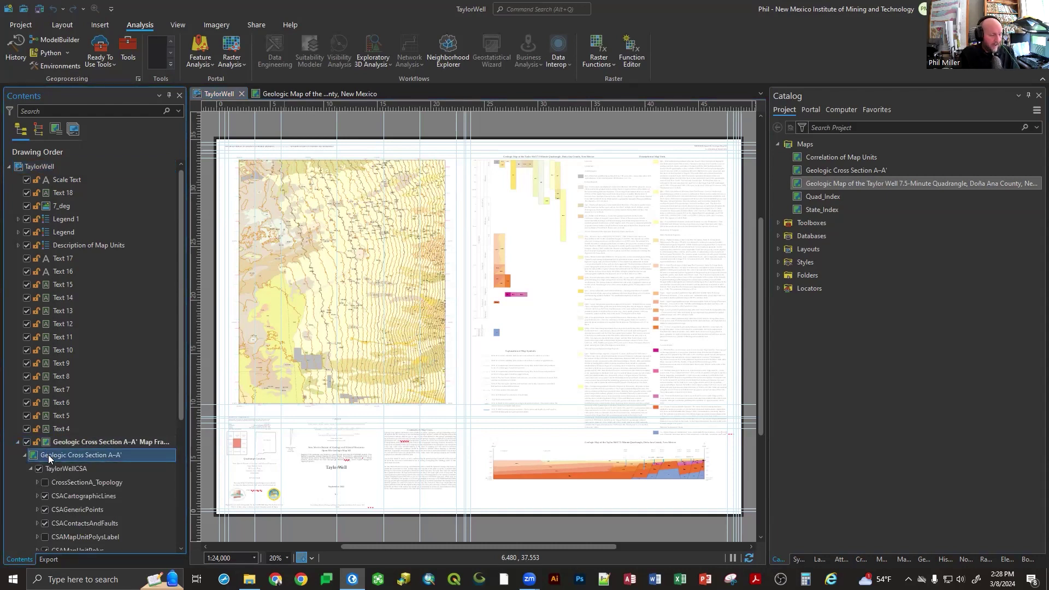
right_click(48, 455)
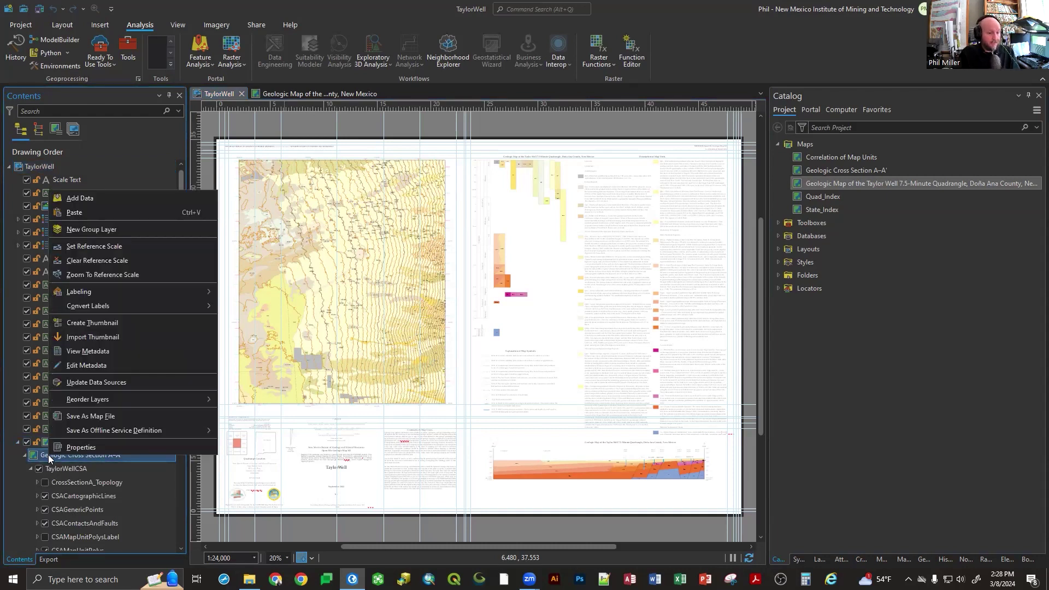
click(43, 439)
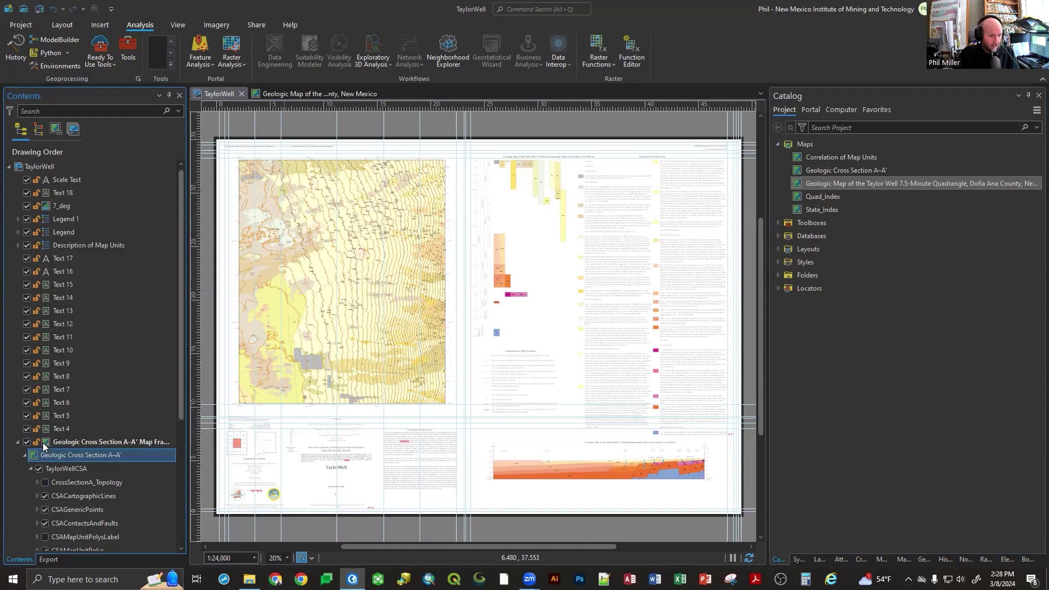
right_click(43, 443)
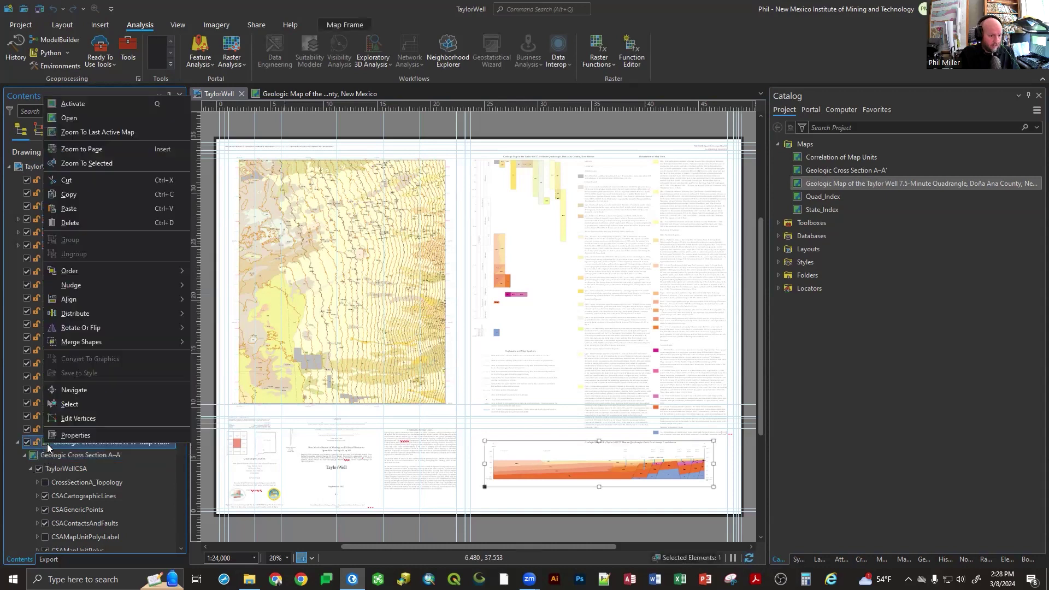
click(73, 119)
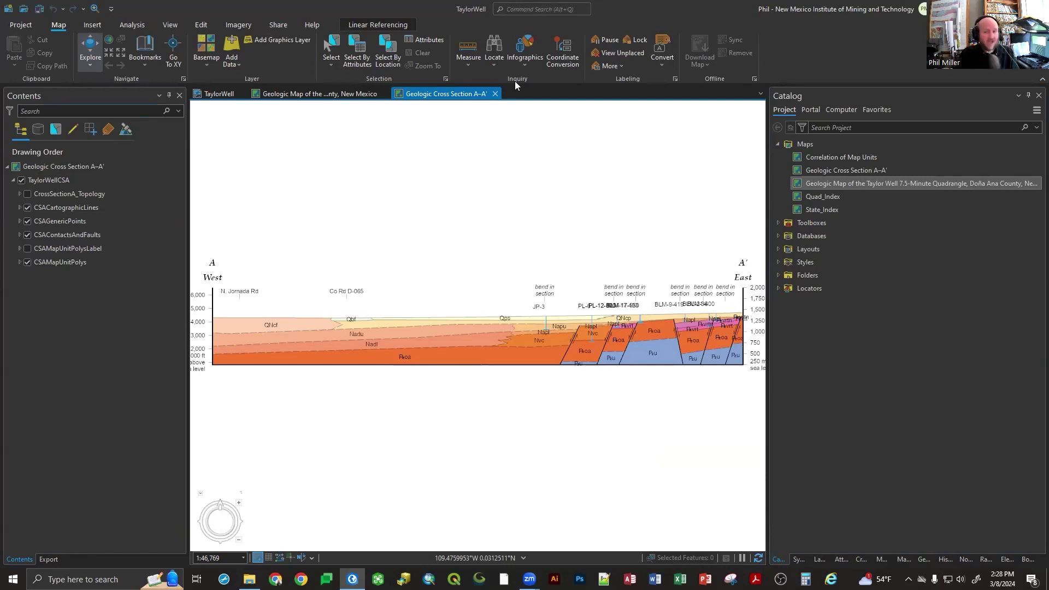
Step: Open the Correlation of Map Units map from the project's maps and check which kinds of new map can be inserted
click(839, 162)
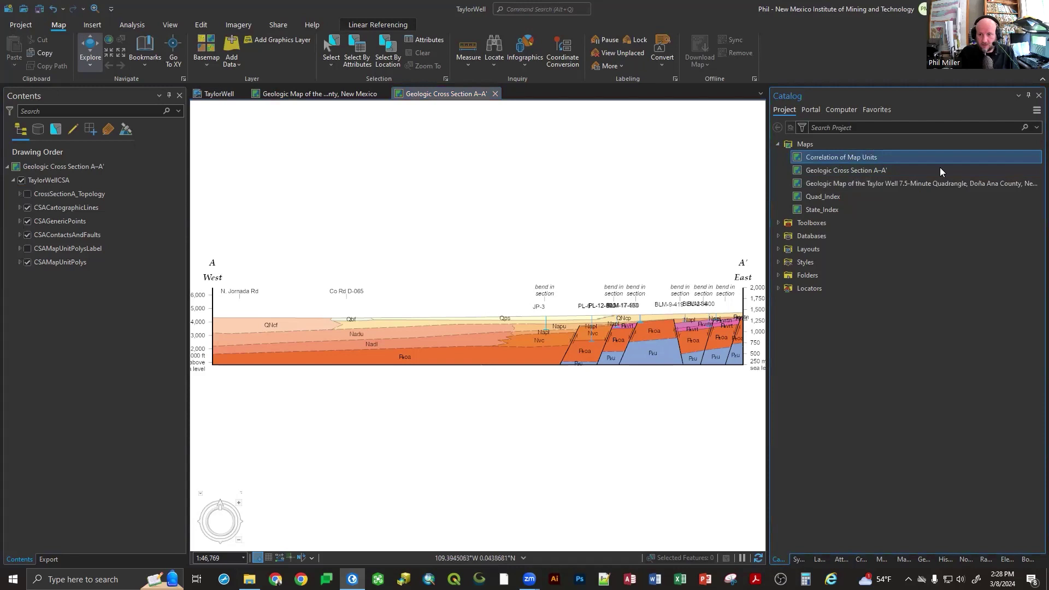
double_click(847, 157)
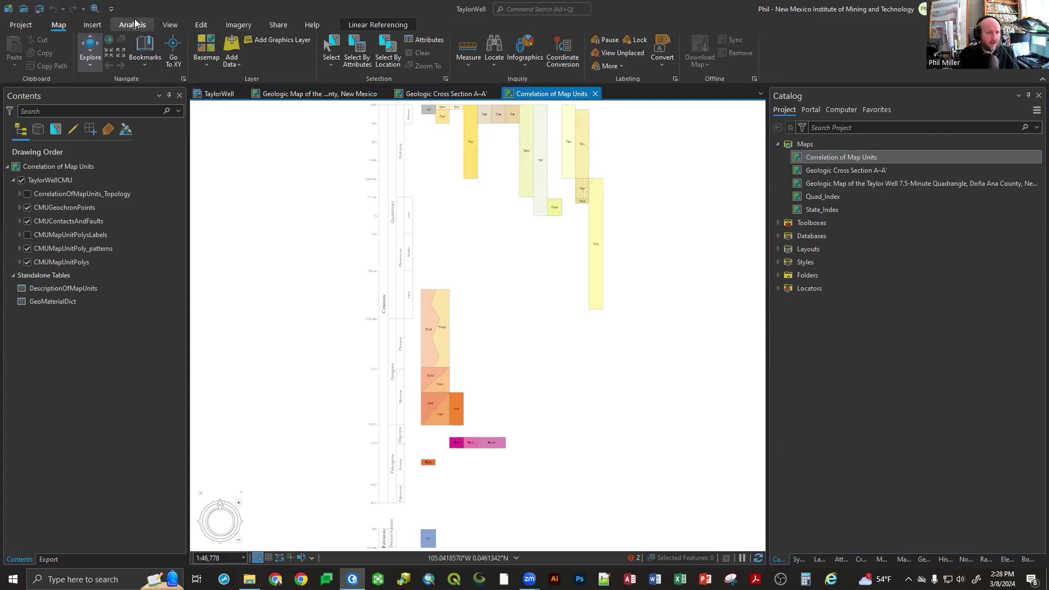
click(99, 27)
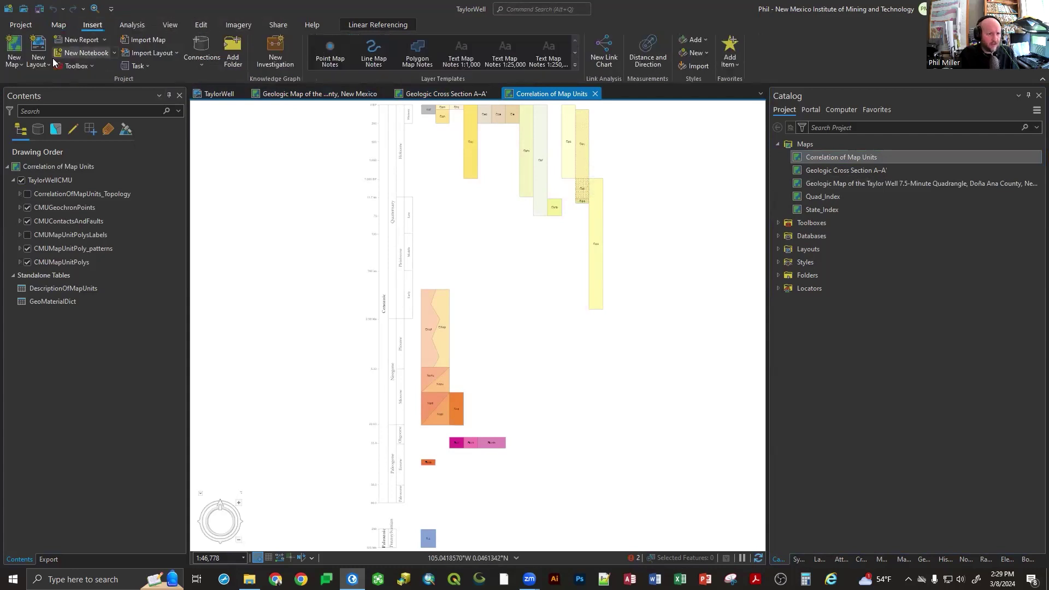
click(21, 66)
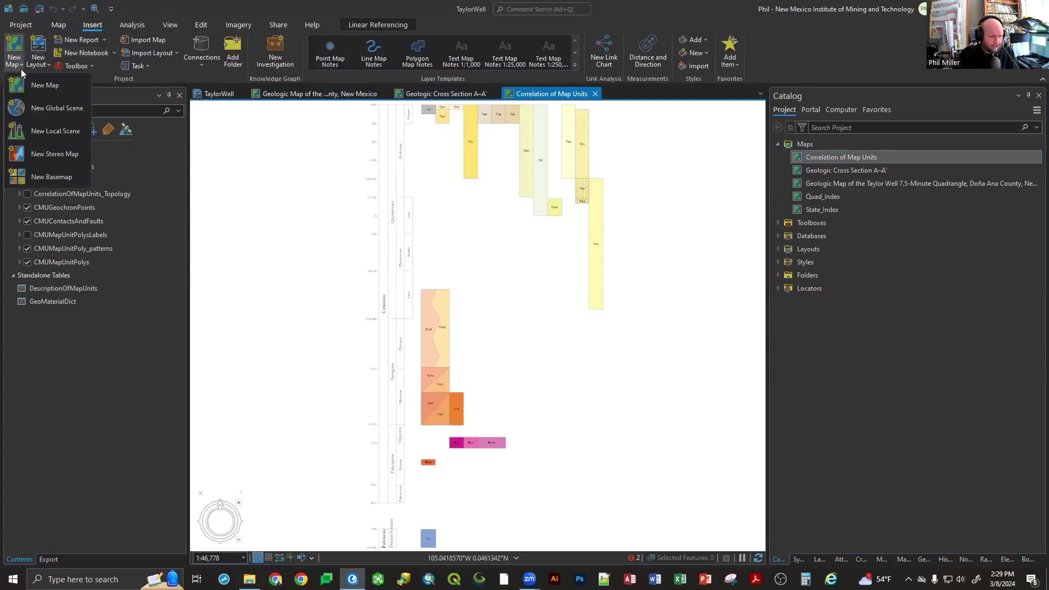
click(157, 13)
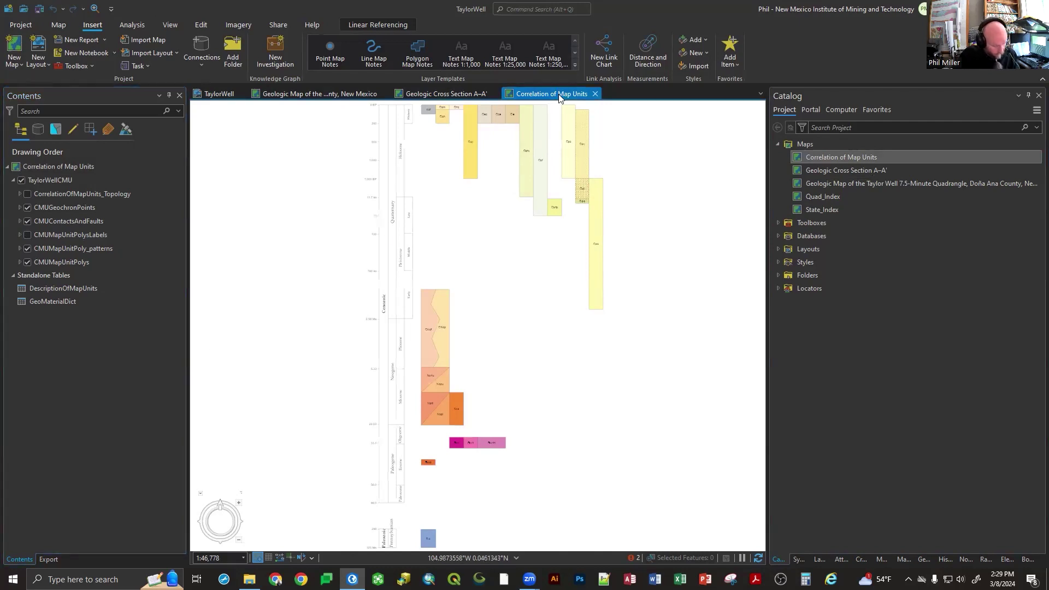
click(799, 158)
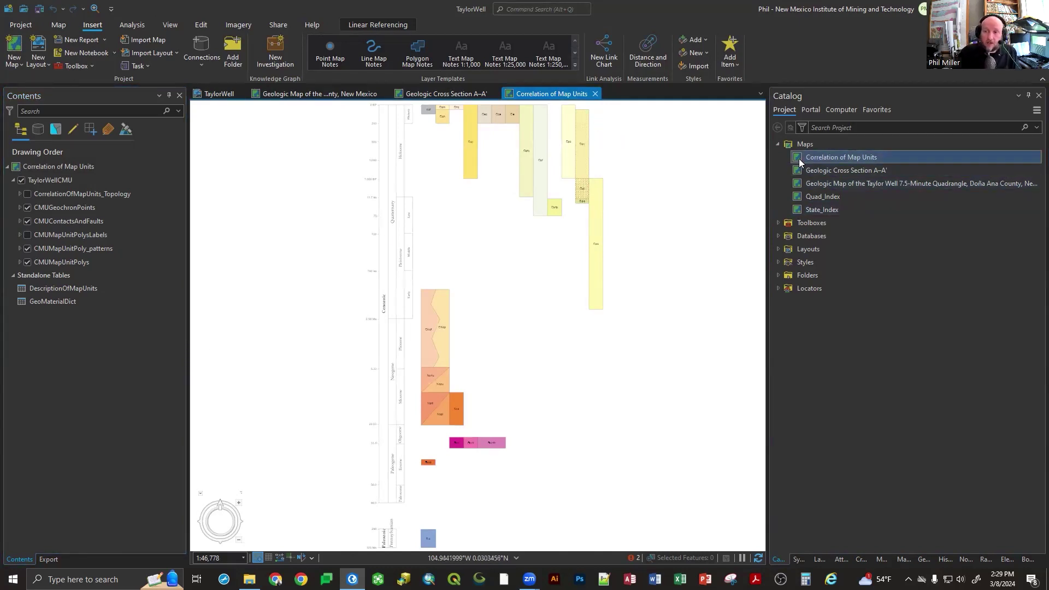
Step: Return to the TaylorWell layout, collapse the cross section's map frame, and match the project's maps to the frames on the page
click(215, 94)
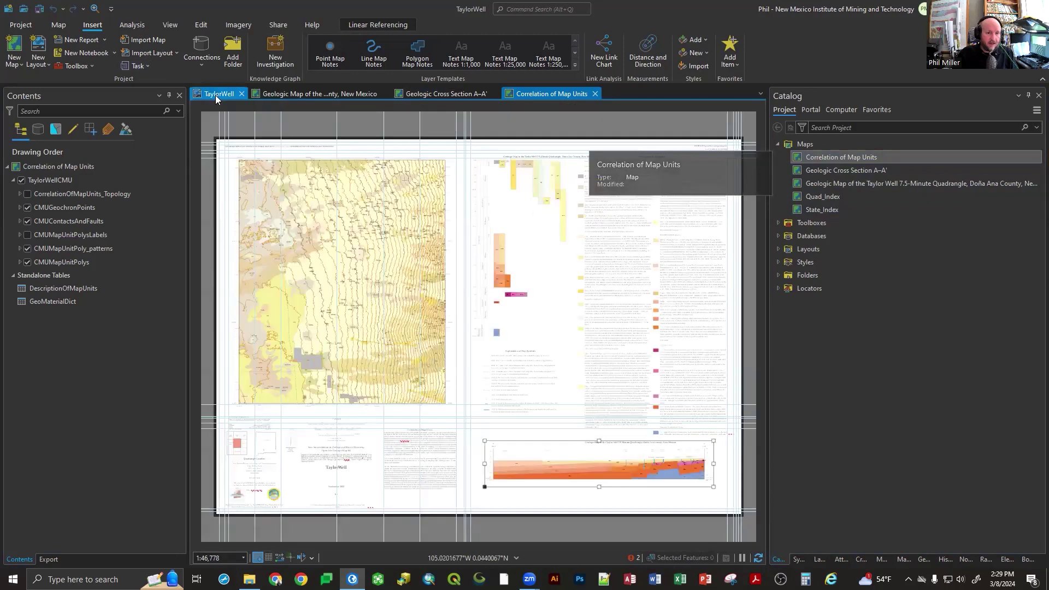
click(22, 456)
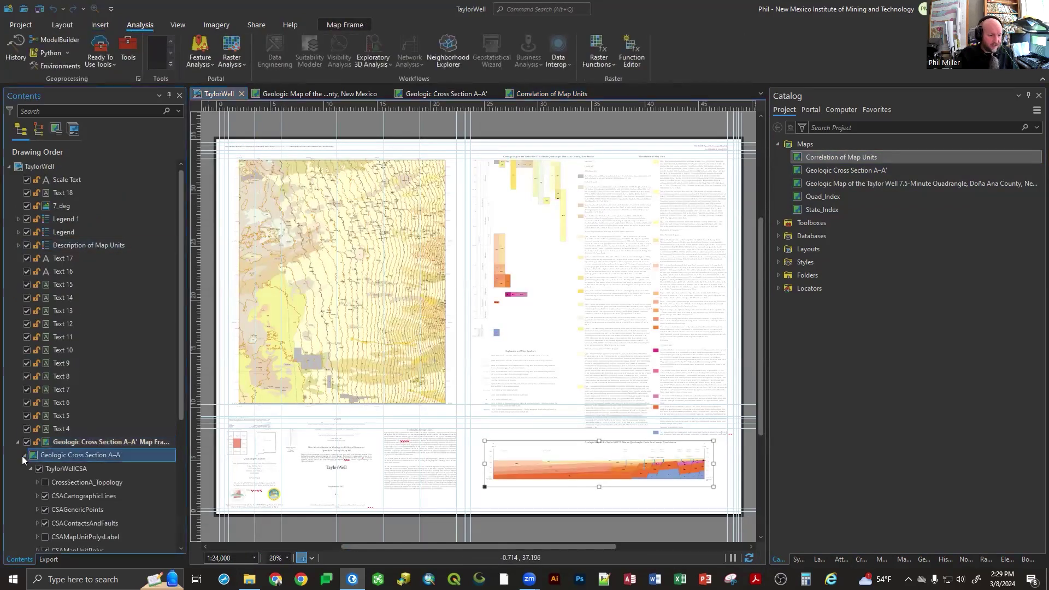
click(17, 442)
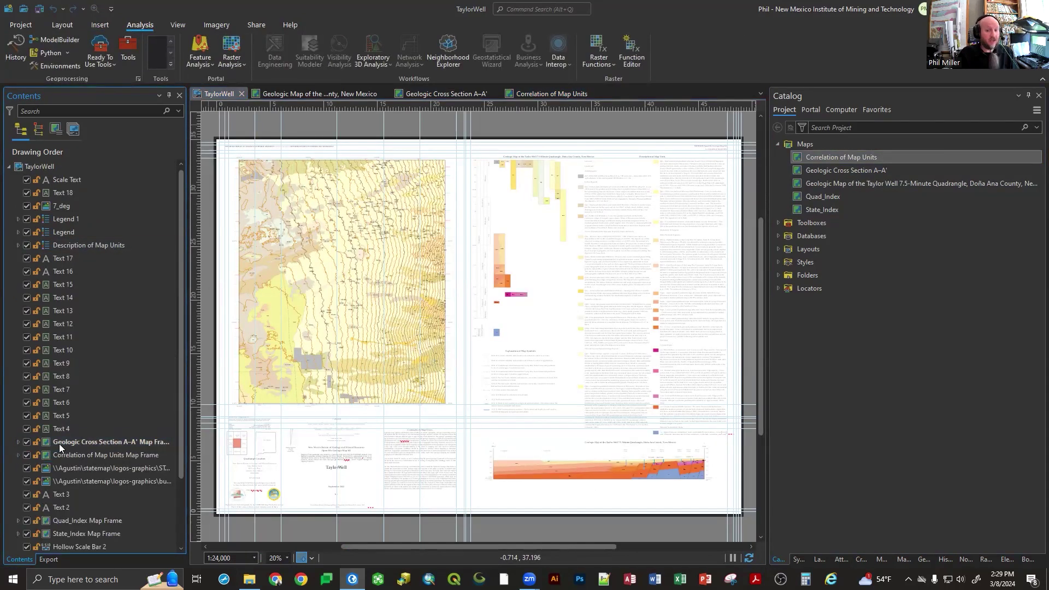
click(842, 158)
drag(841, 158, 532, 218)
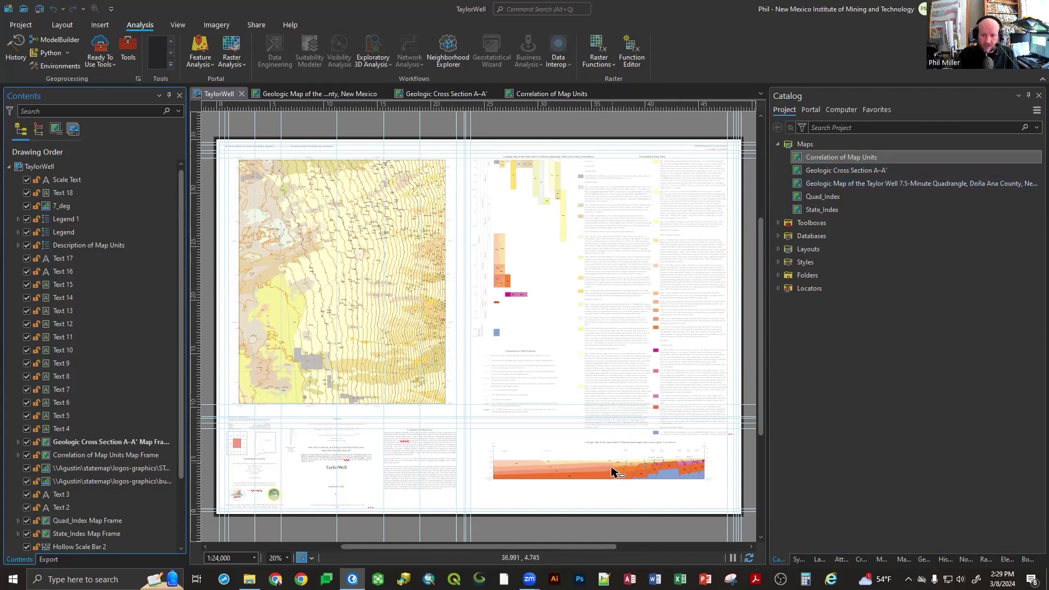
drag(819, 184, 387, 279)
drag(829, 200, 292, 480)
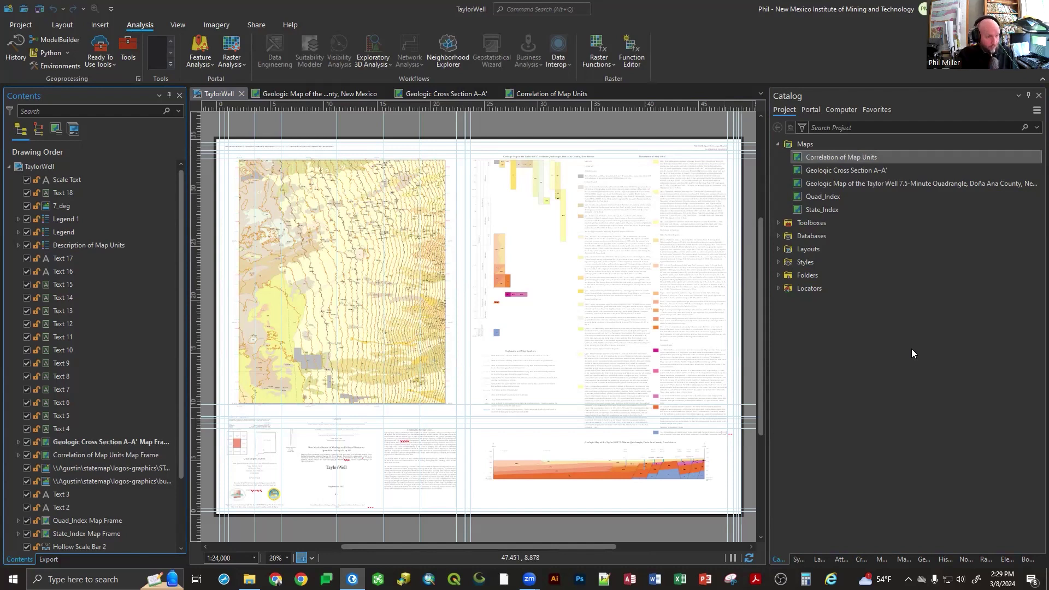
Step: Close all open map views and the TaylorWell layout view
click(568, 94)
click(593, 94)
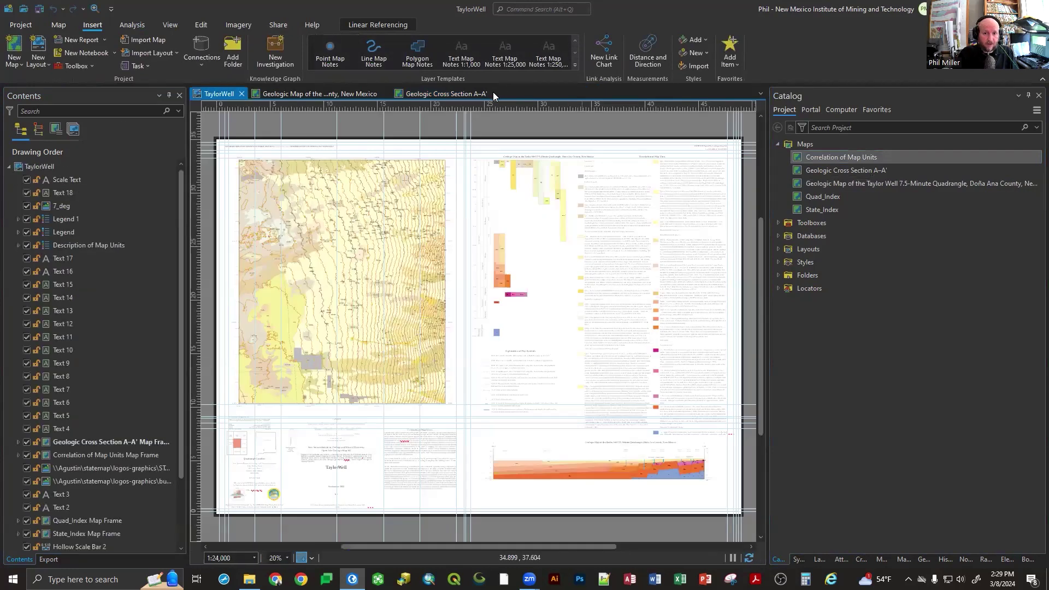
click(493, 93)
click(385, 94)
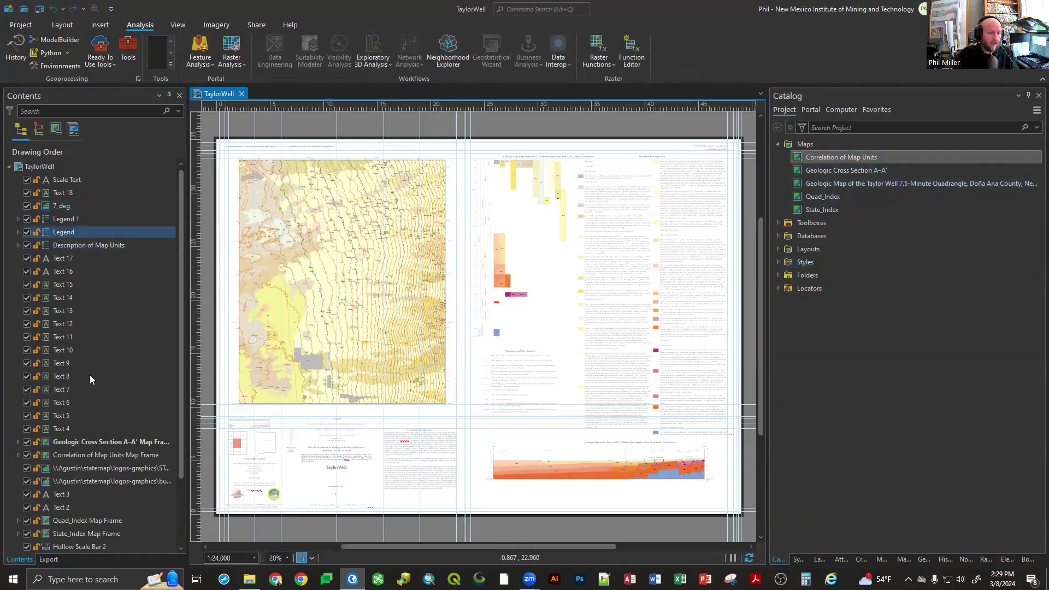
click(109, 328)
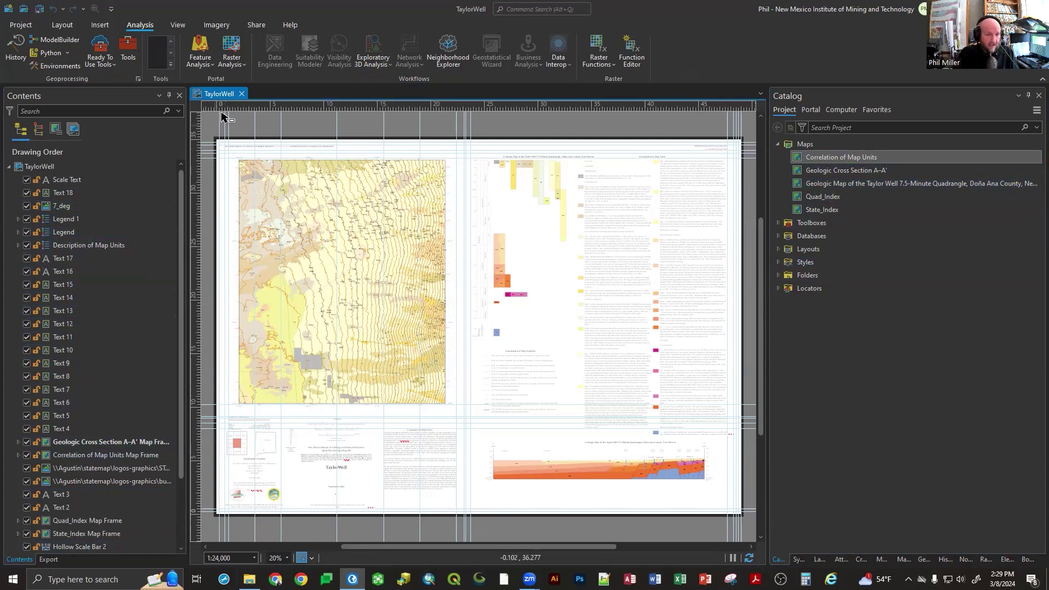
click(242, 94)
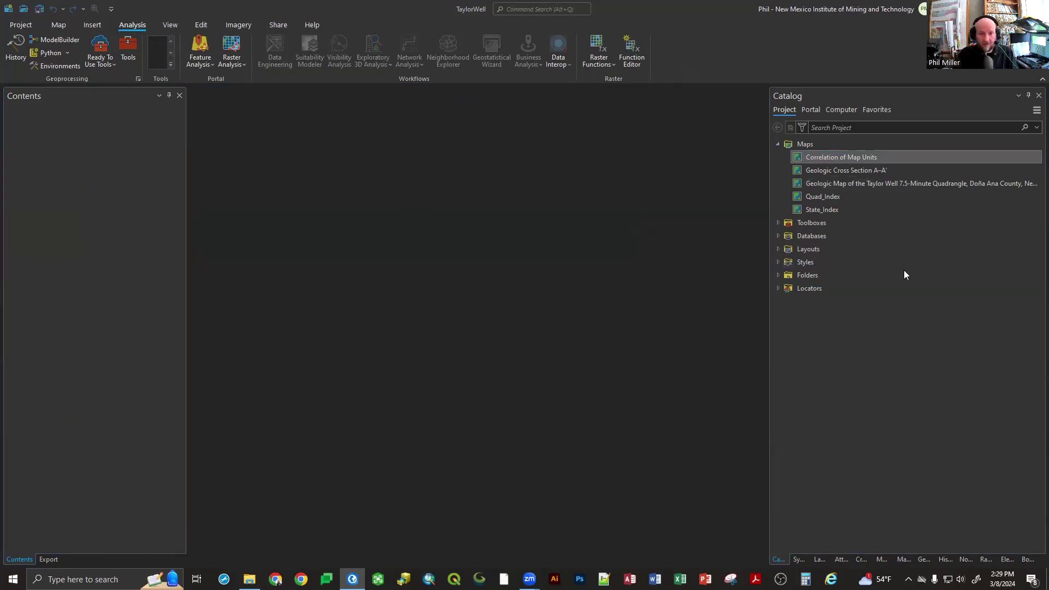
Step: Reopen the TaylorWell layout from the project's layouts
click(778, 249)
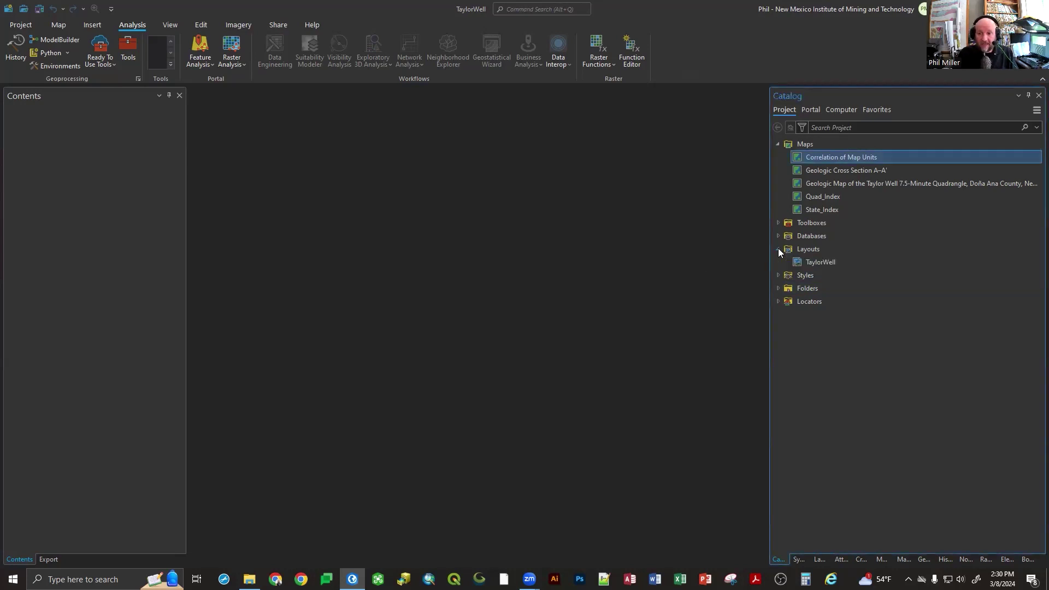
right_click(816, 263)
click(838, 269)
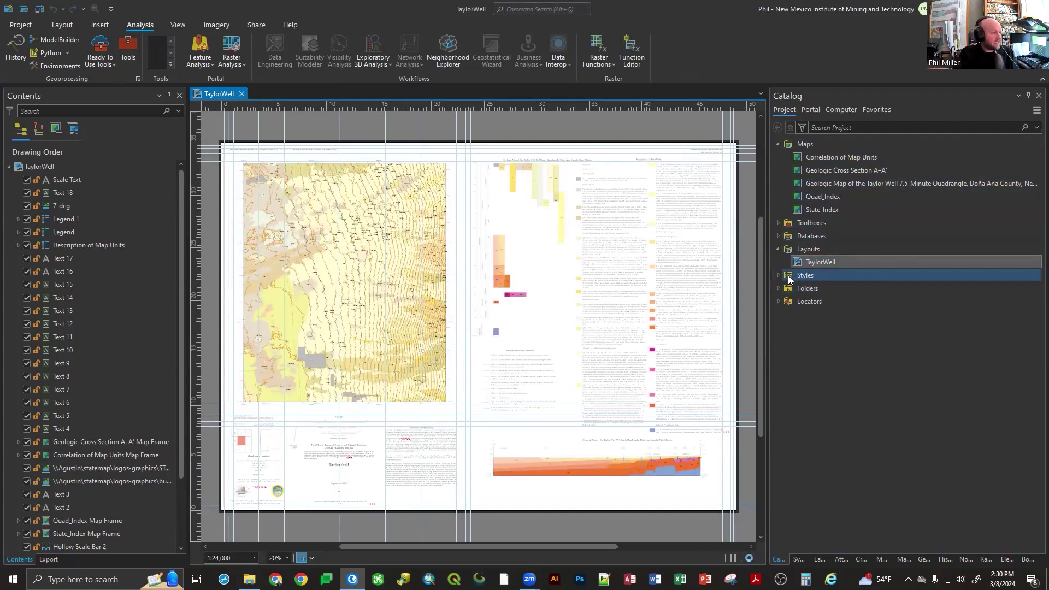
Step: Close and reopen the TaylorWell layout from the project, with the Correlation of Map Units map opened and closed in between
click(242, 93)
click(821, 162)
double_click(821, 162)
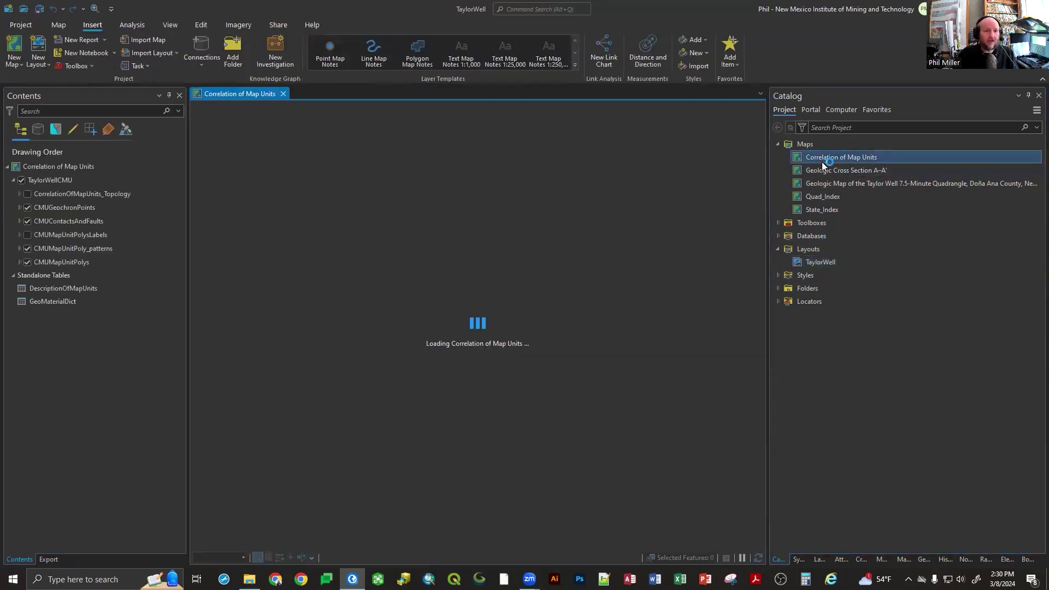
click(821, 262)
double_click(821, 262)
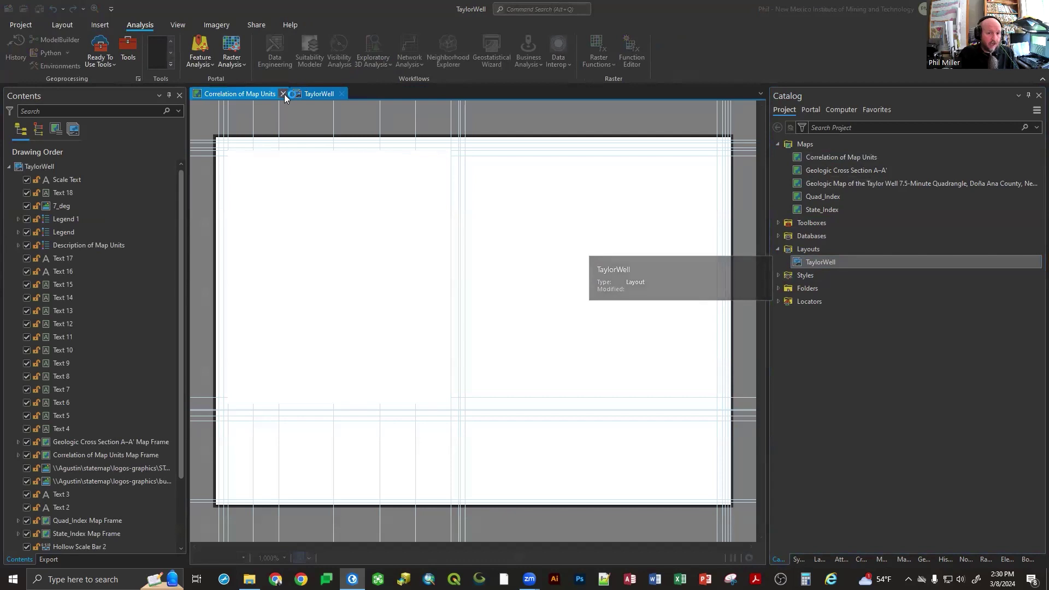
click(283, 94)
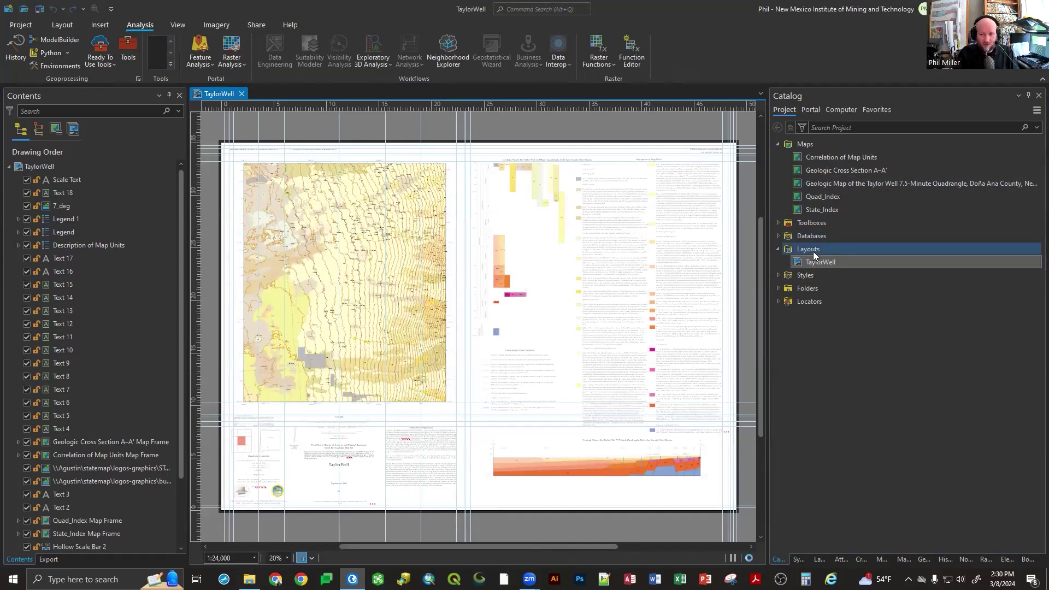
Step: Open the Geologic Map of the Taylor Well 7.5-Minute Quadrangle and collapse the project's lists of layouts and maps
click(806, 156)
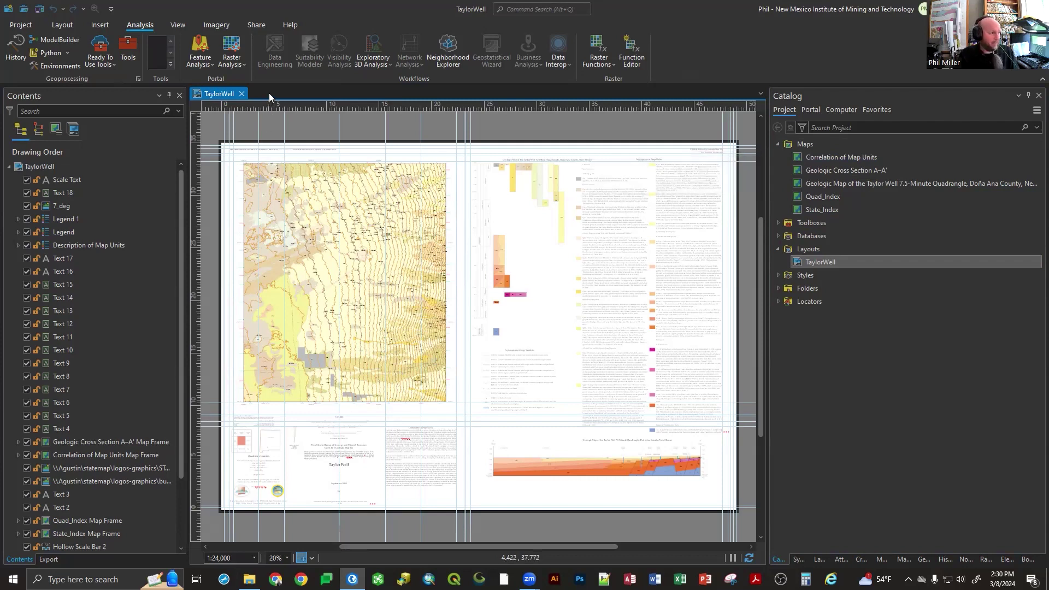
click(778, 249)
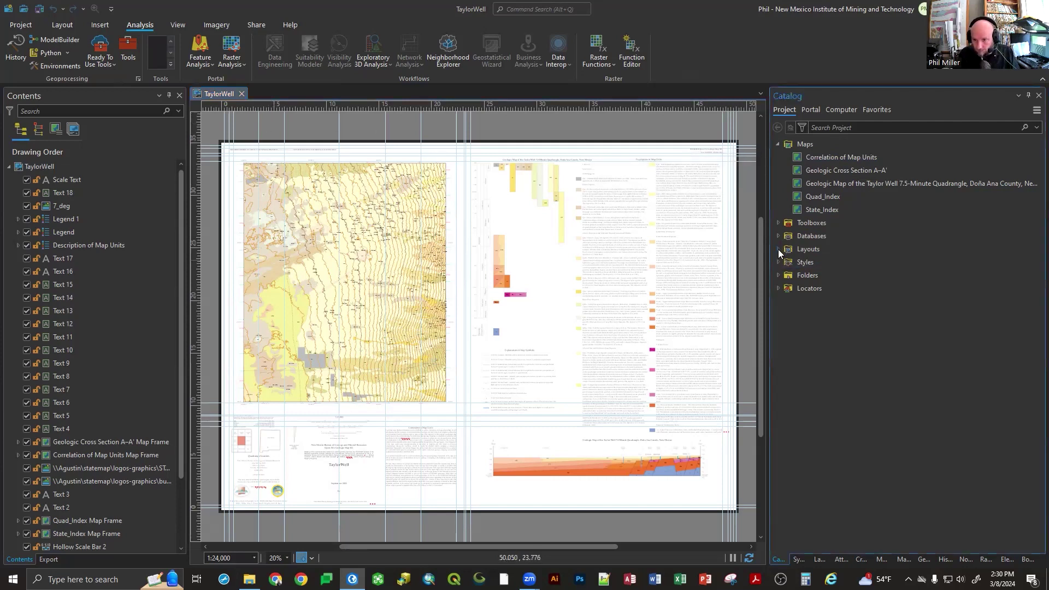
click(814, 183)
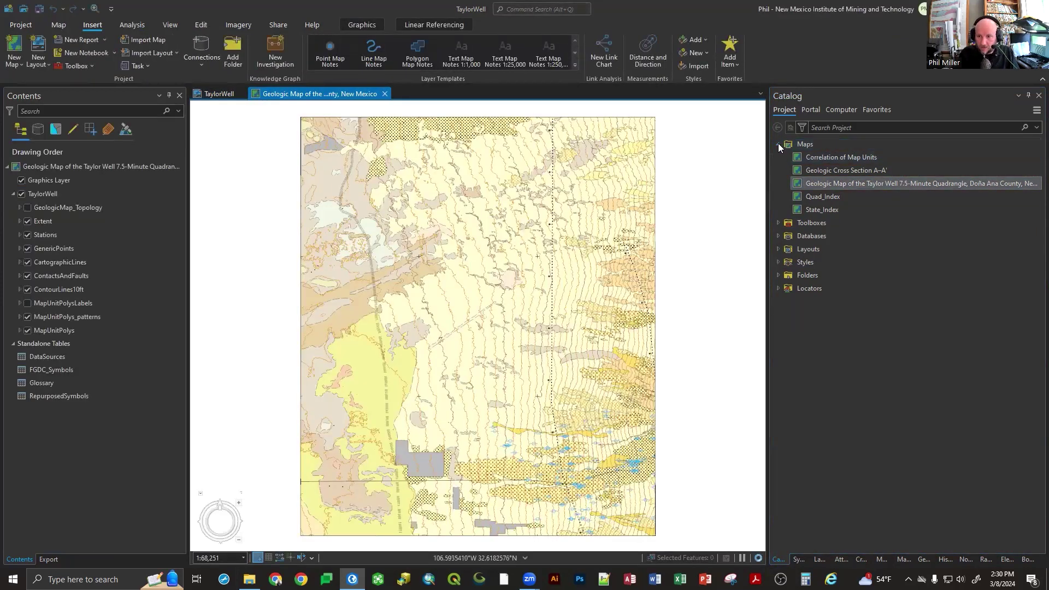
click(778, 144)
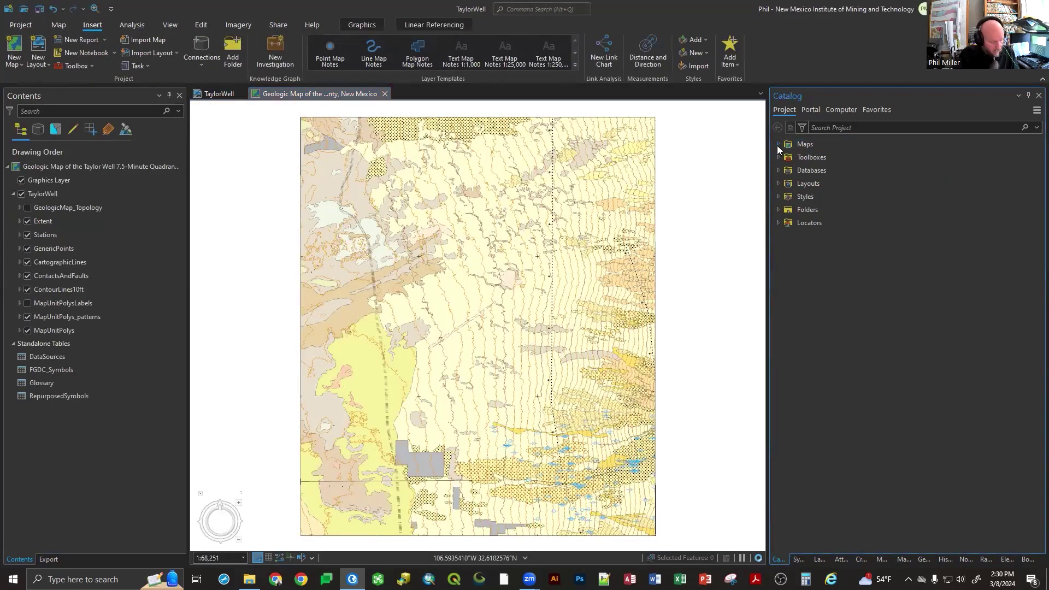
Step: Check the toolbox stored in the project and compare it with the project and system toolboxes available for geoprocessing
click(778, 156)
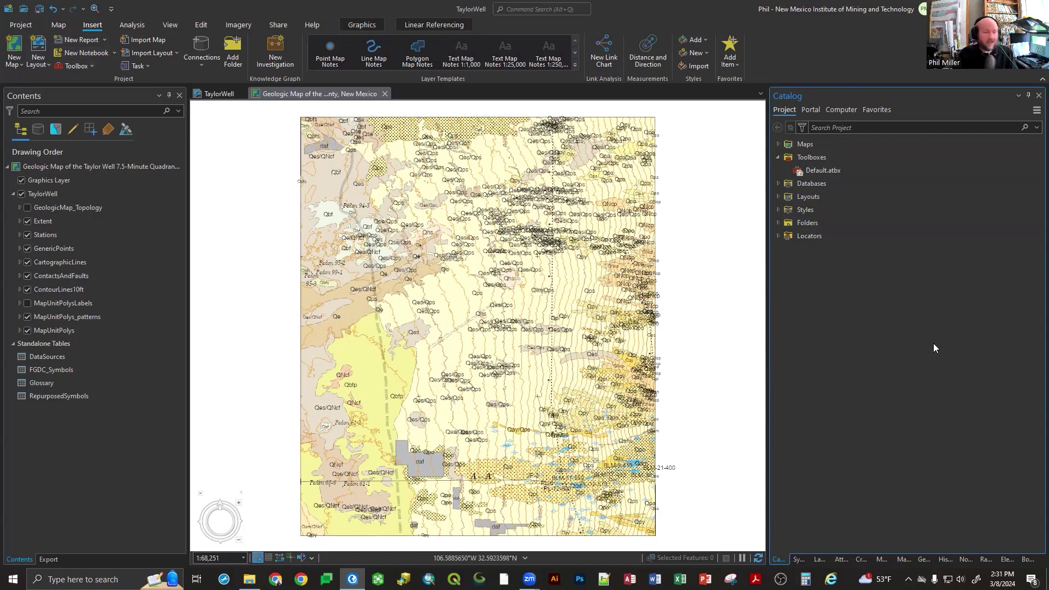
click(922, 562)
click(820, 131)
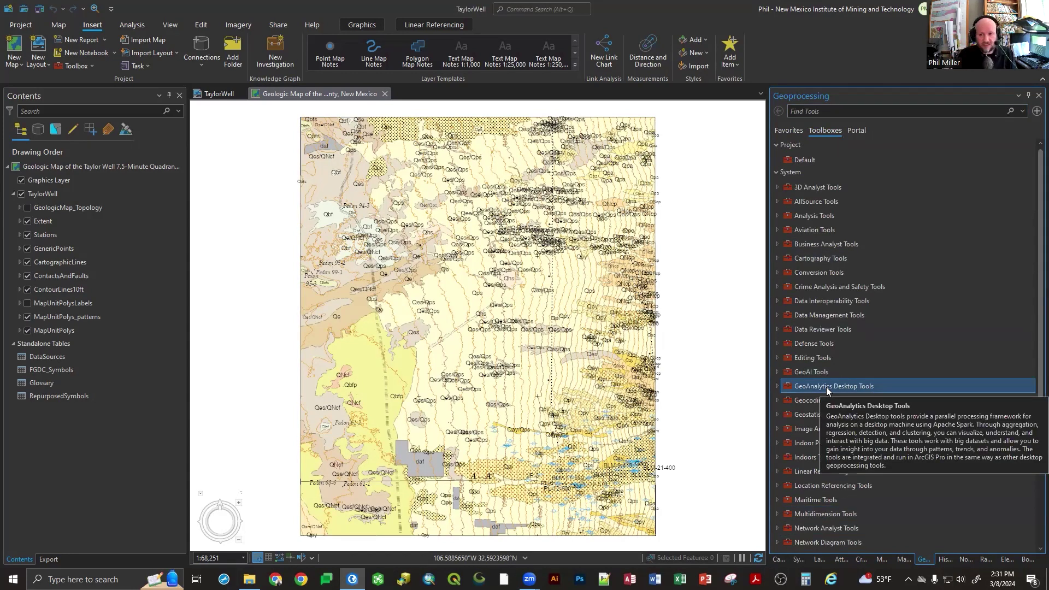
click(776, 559)
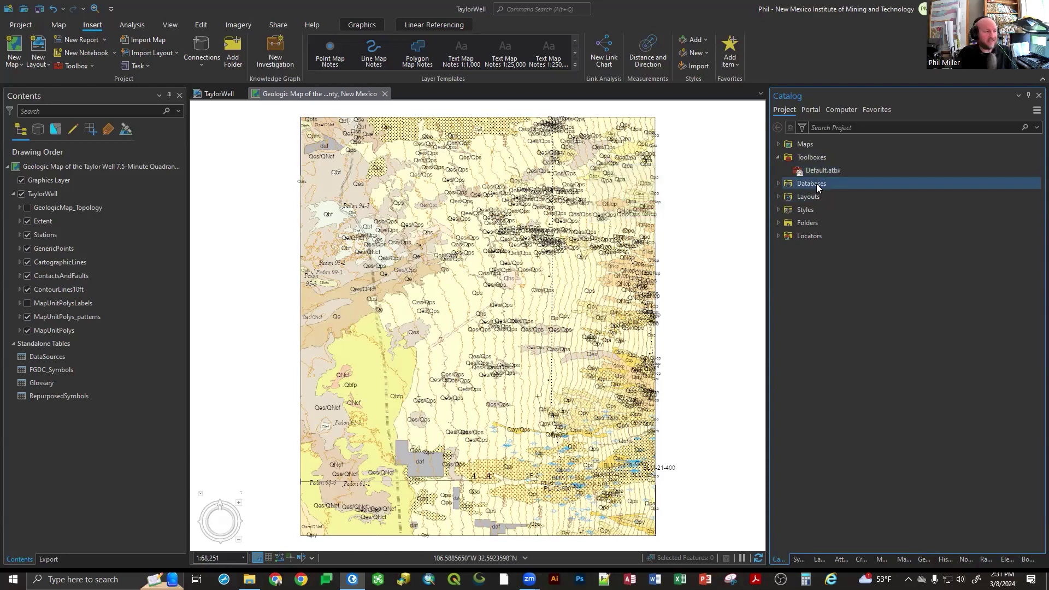
Step: Check the option for adding an existing toolbox to the project, and list the project's databases
right_click(811, 158)
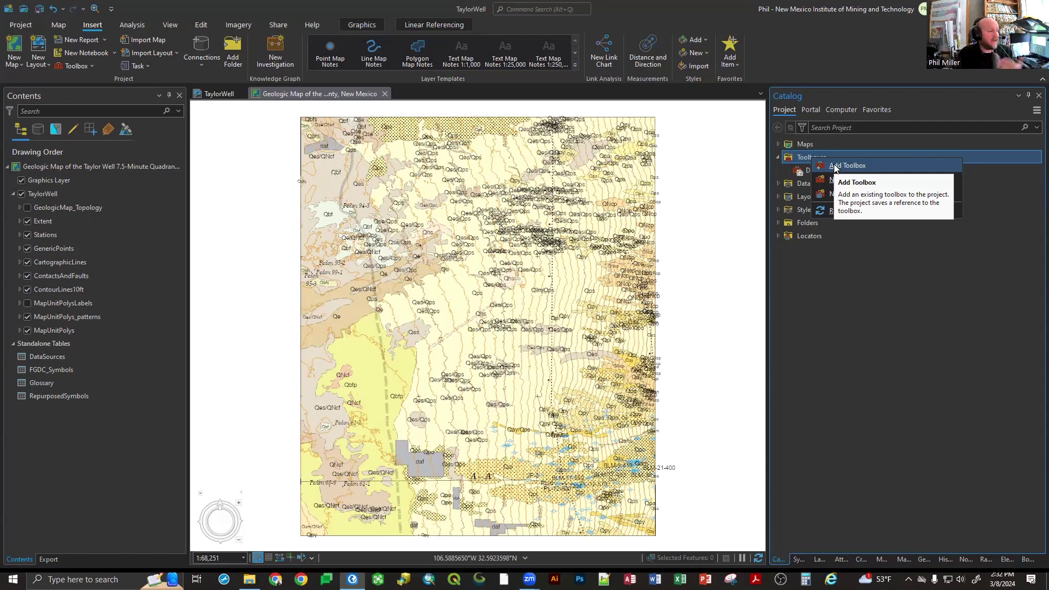
click(829, 338)
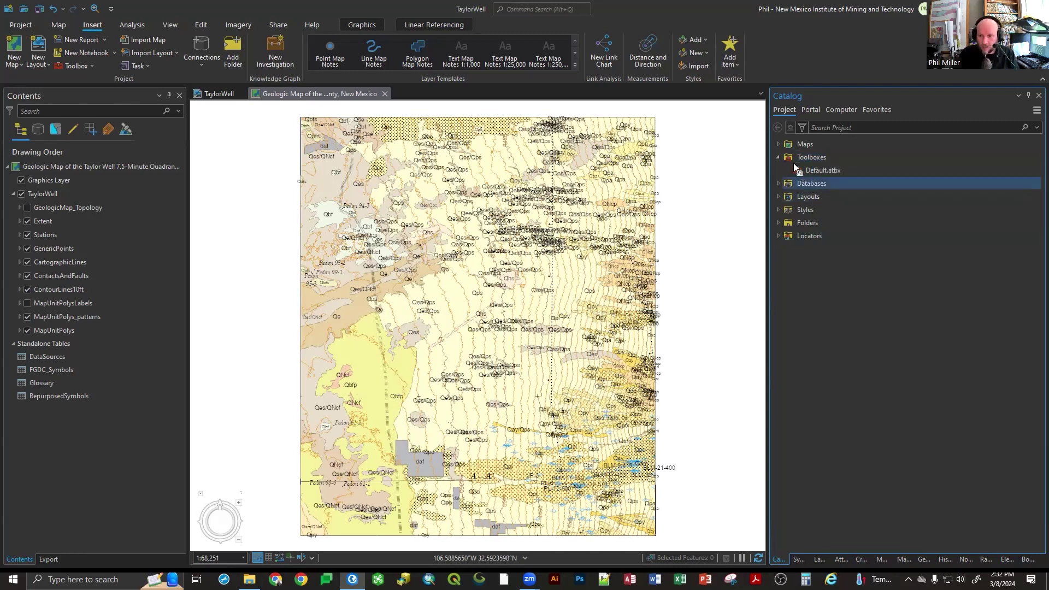
click(778, 158)
click(779, 170)
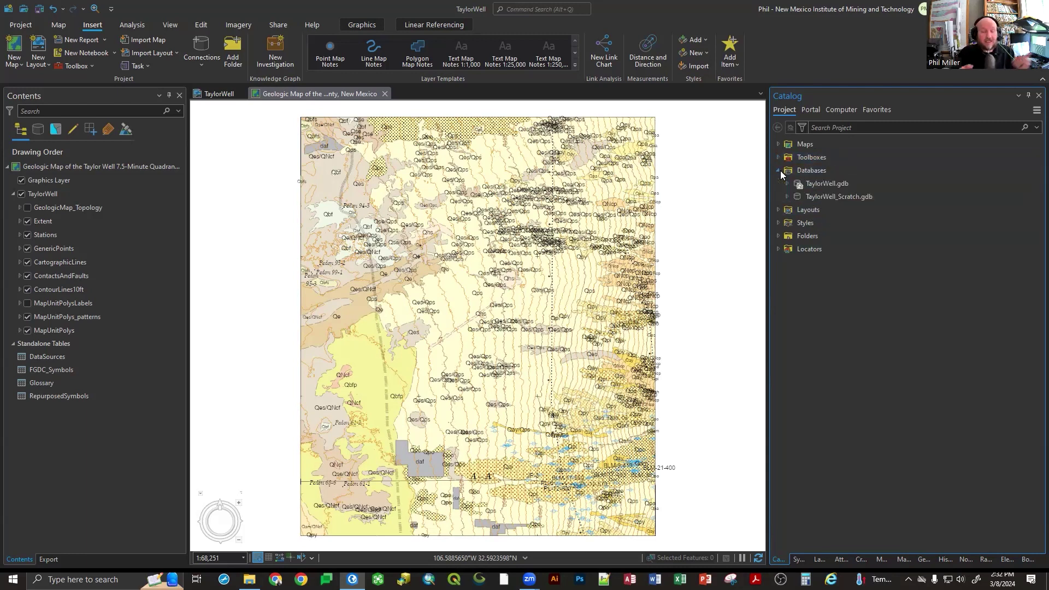
Step: Check the options for adding or creating a database in the project, and collapse the list of databases
click(810, 171)
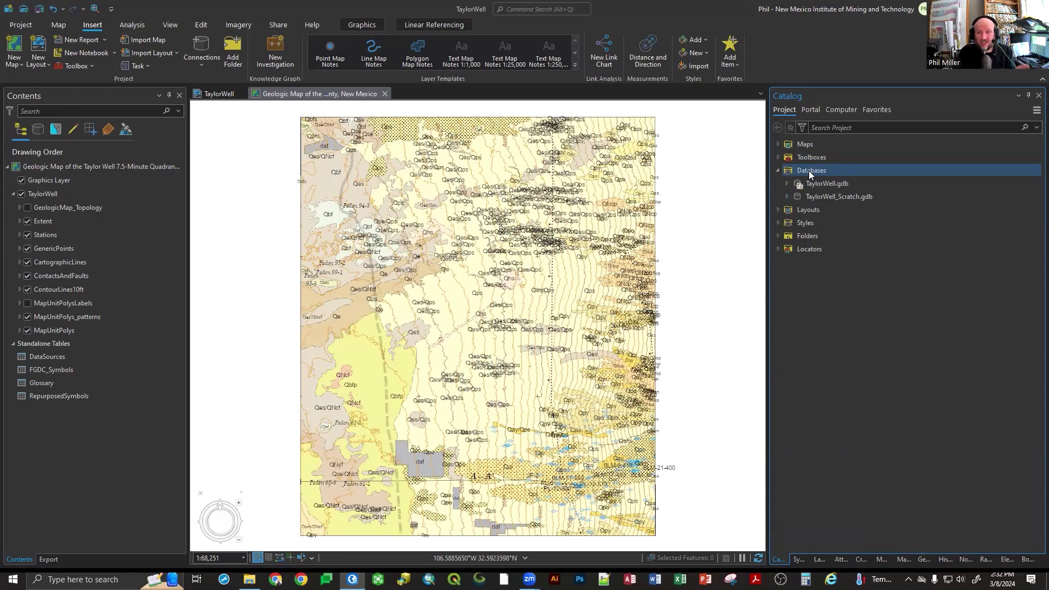
right_click(808, 170)
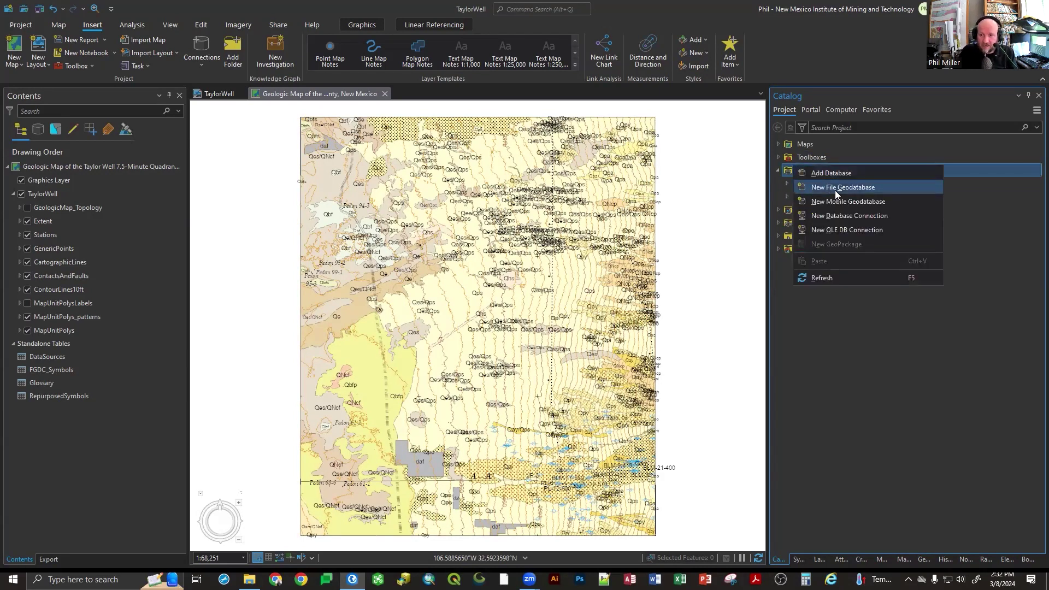
click(836, 390)
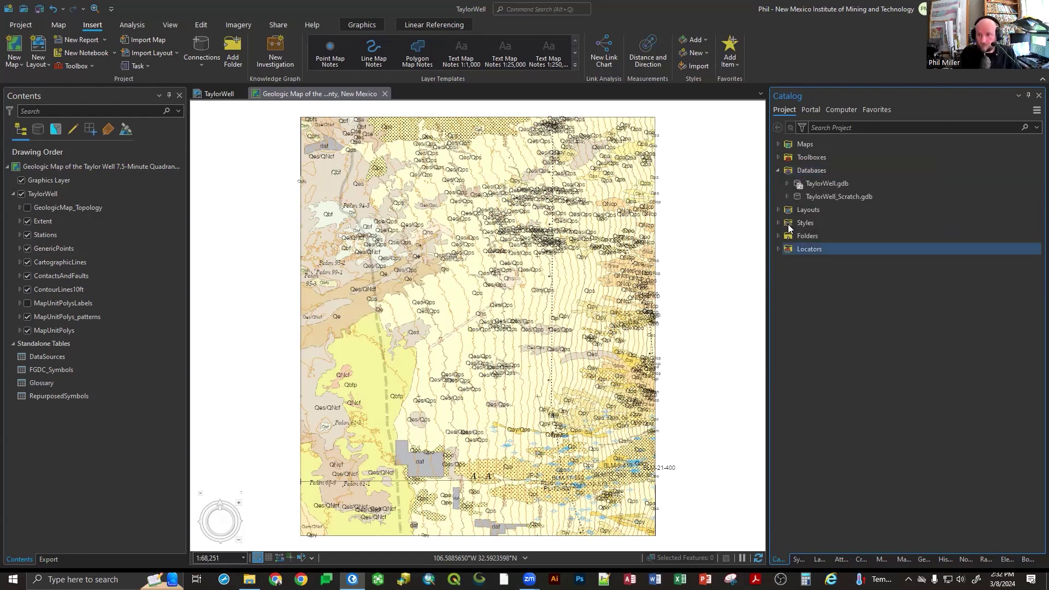
click(777, 169)
Step: Create a new blank layout in the project
click(778, 183)
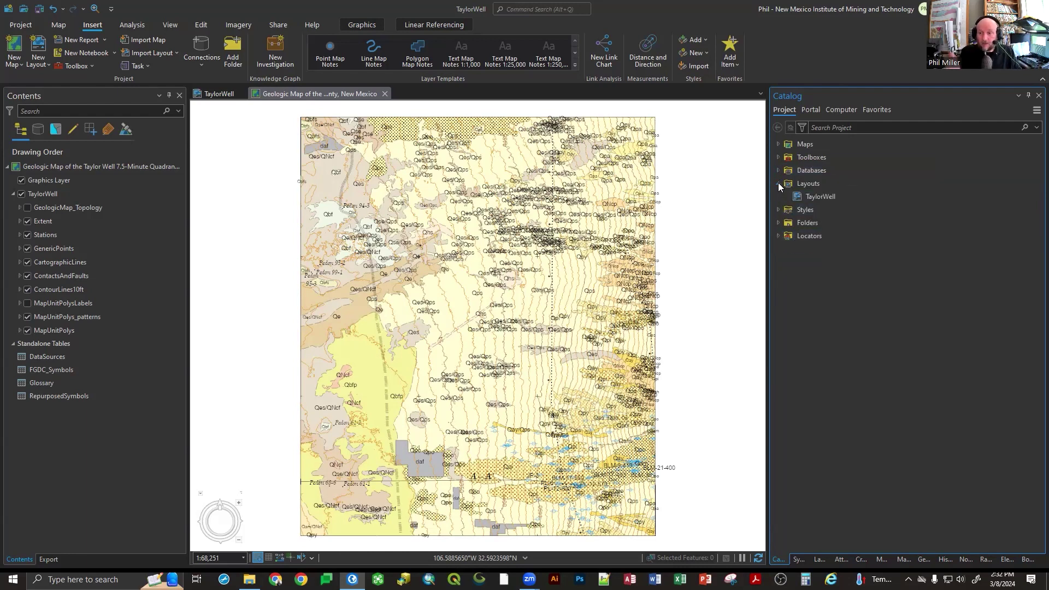
right_click(816, 184)
click(845, 193)
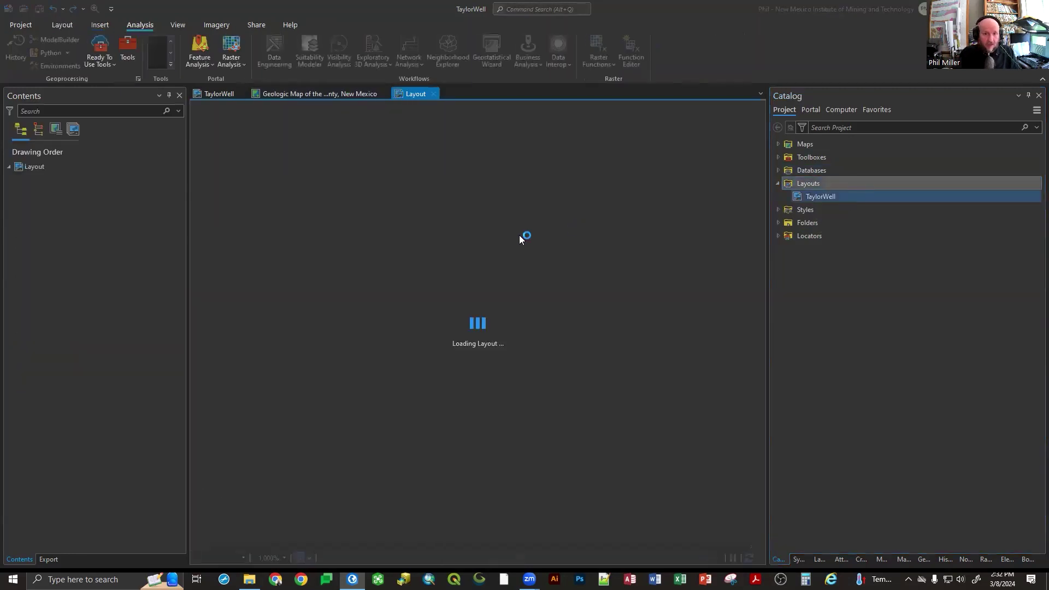
Step: Try to place the Correlation of Map Units map from the project's maps onto the new layout
click(777, 144)
mouse_move(823, 159)
mouse_down()
mouse_move(468, 256)
mouse_move(397, 256)
mouse_move(398, 175)
mouse_move(667, 437)
mouse_up()
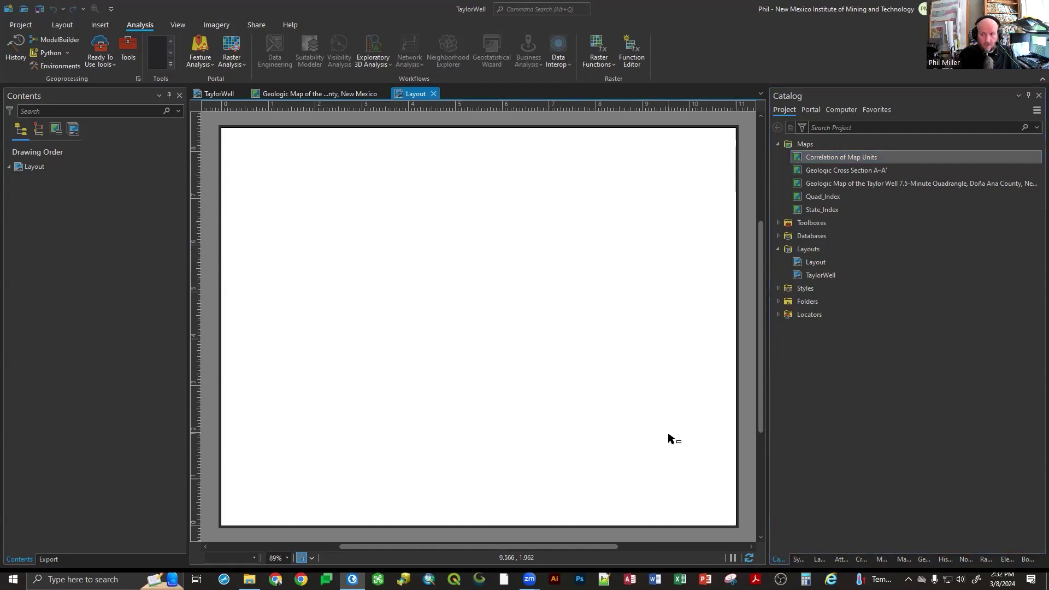
click(827, 156)
click(882, 145)
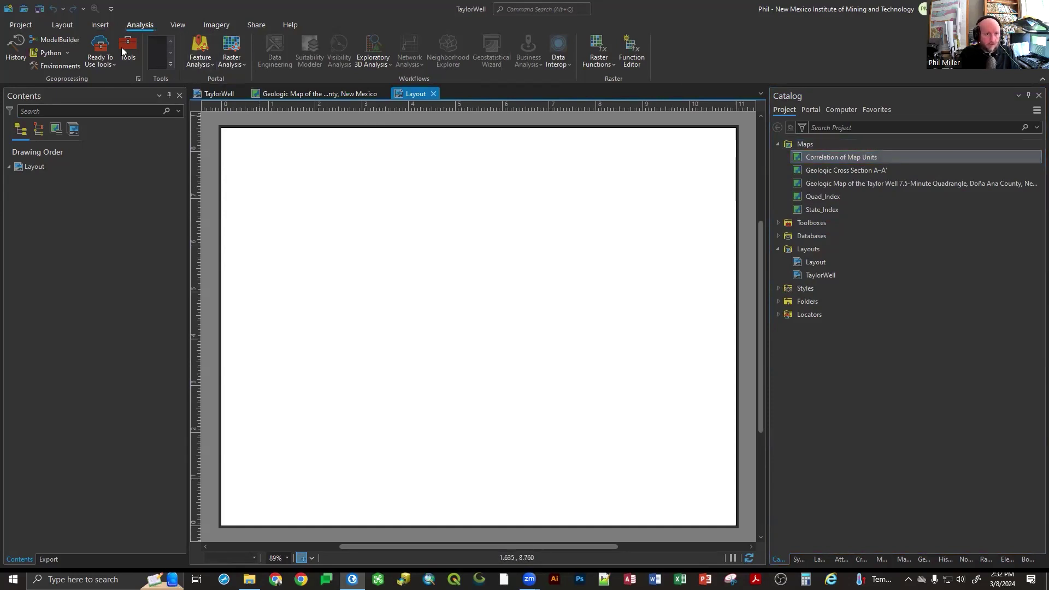
Step: Insert a 1:68,251 map frame of the Taylor Well geologic map, covering about the left two-thirds of the page and nearly its full height
click(98, 27)
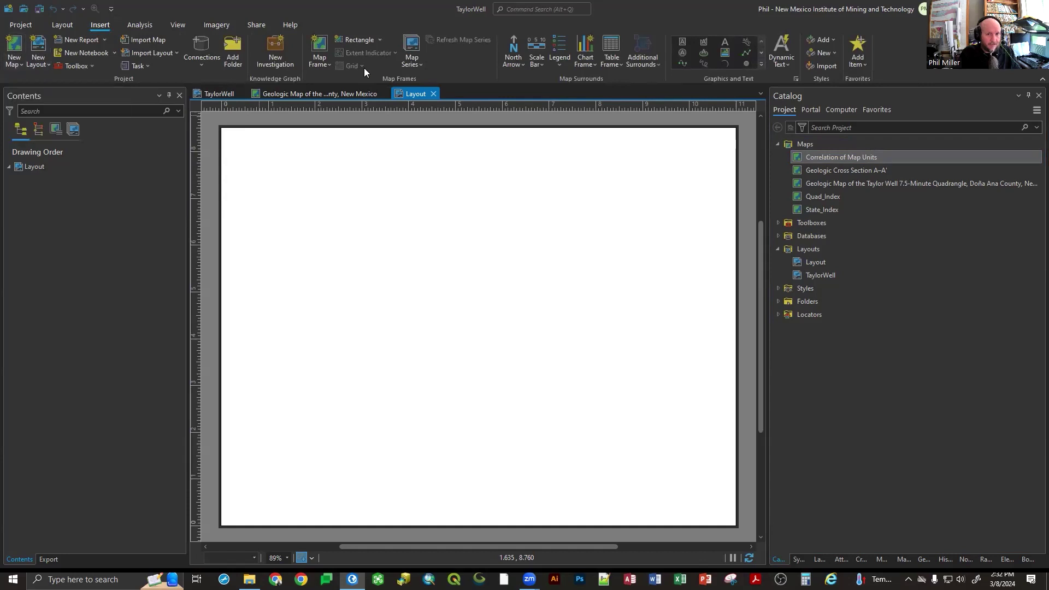
click(320, 65)
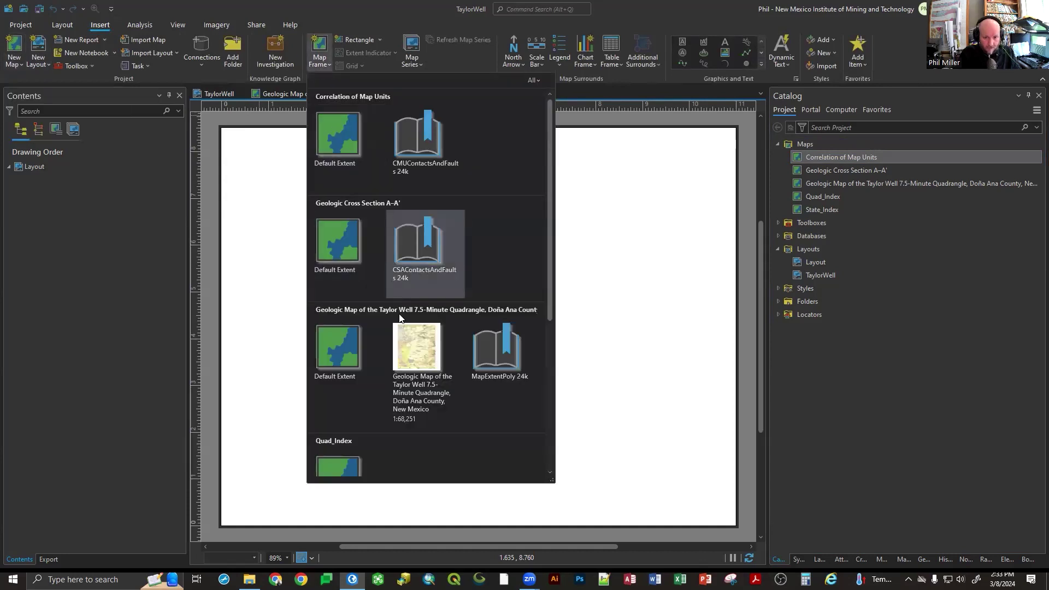
click(416, 355)
drag(222, 128, 573, 444)
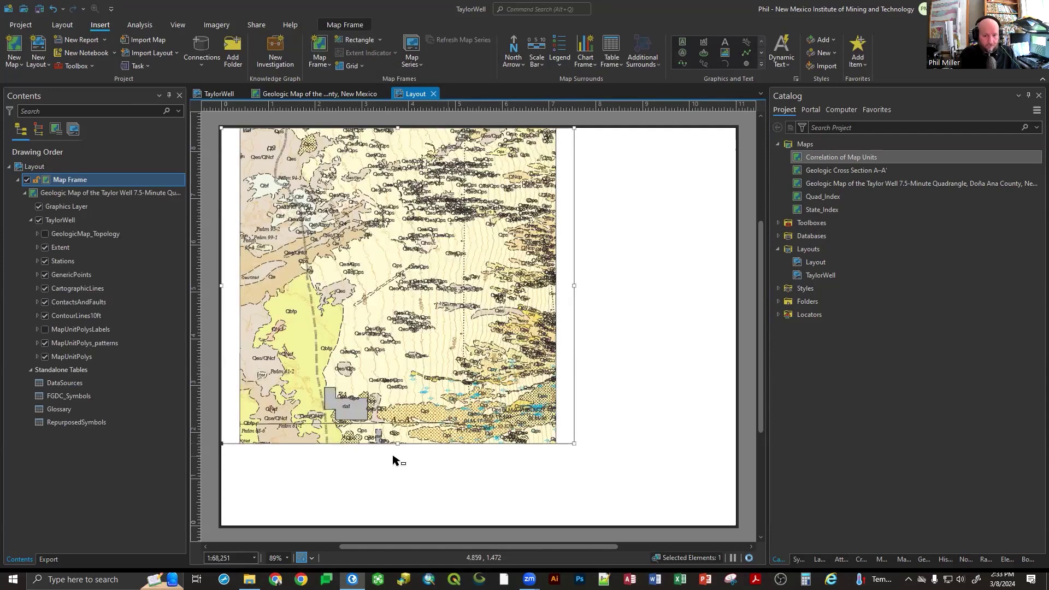
drag(397, 443, 397, 511)
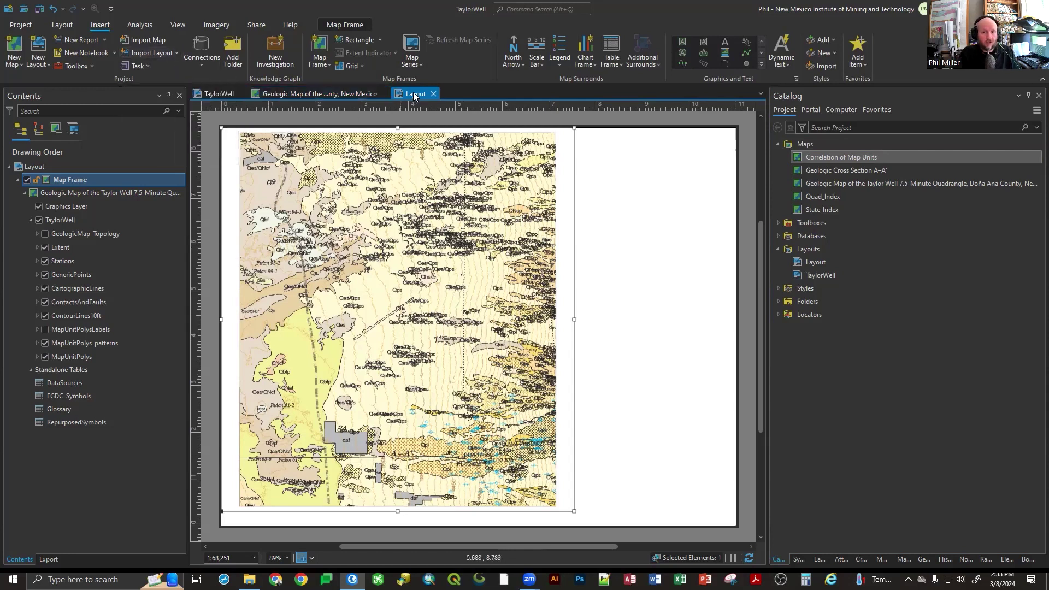
Step: Close the view of the new layout and collapse the project's list of maps
click(810, 249)
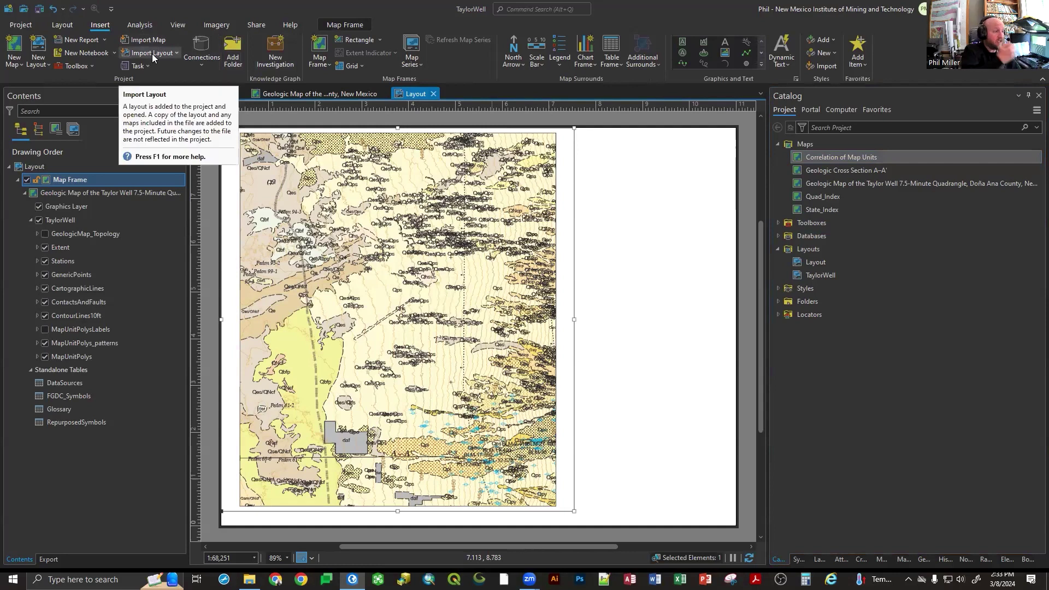
click(434, 94)
click(434, 94)
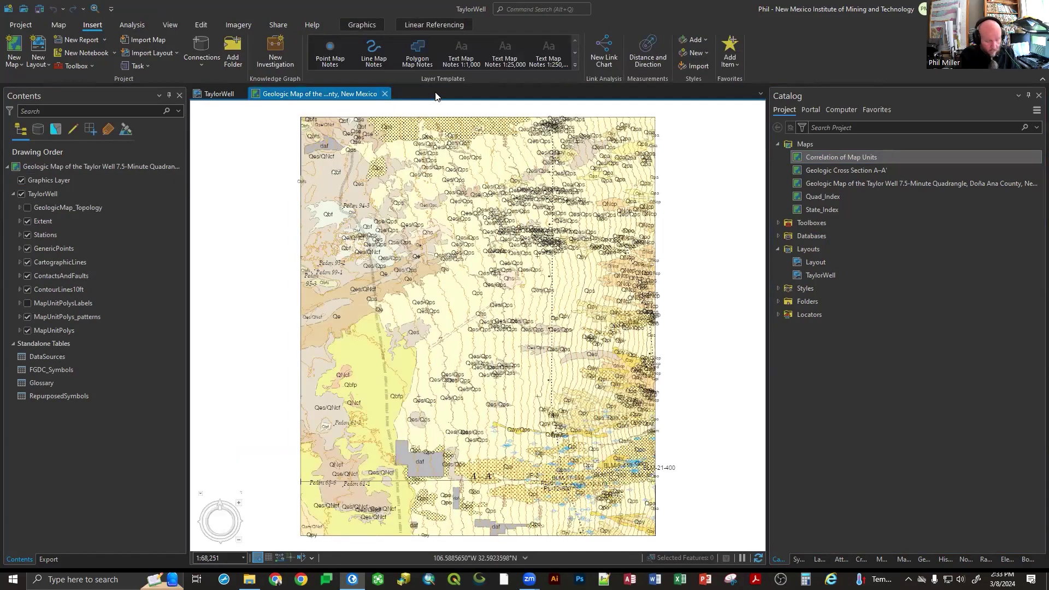
click(777, 144)
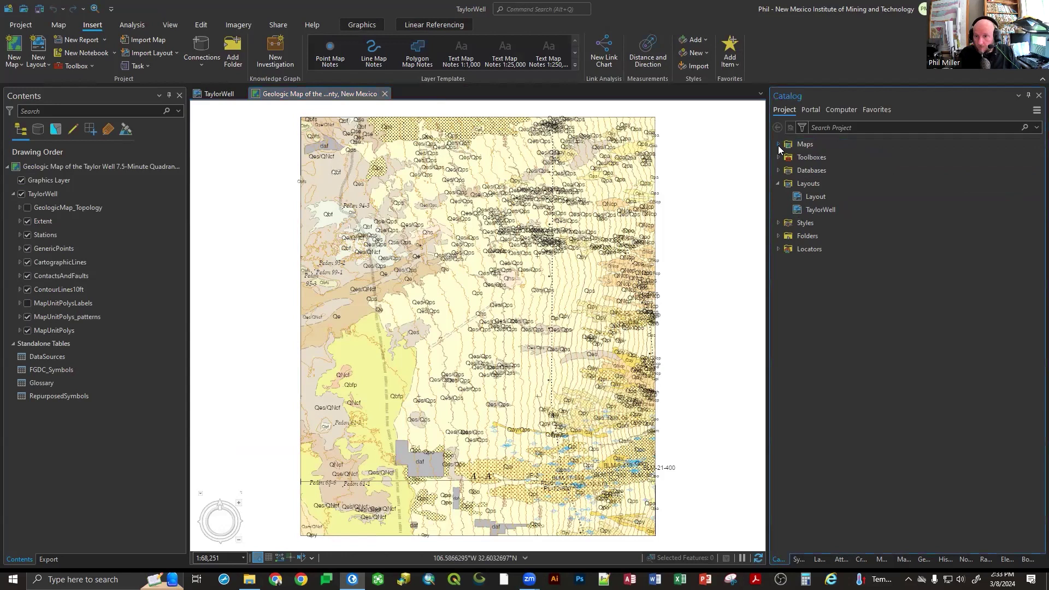
click(777, 183)
click(777, 184)
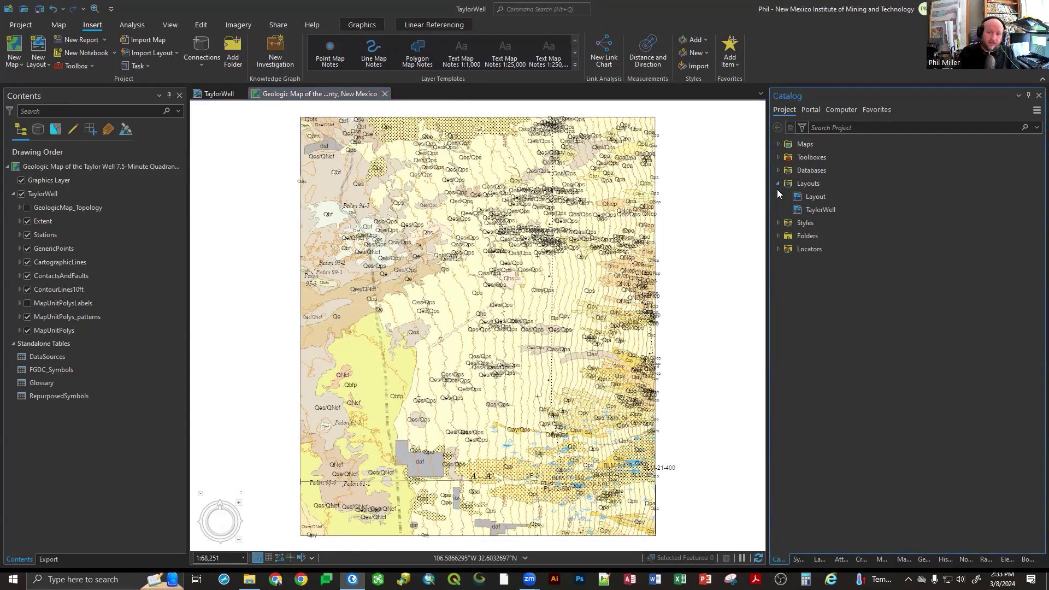
Step: Permanently delete the layout named Layout from the project, keeping the TaylorWell layout
click(807, 184)
click(813, 195)
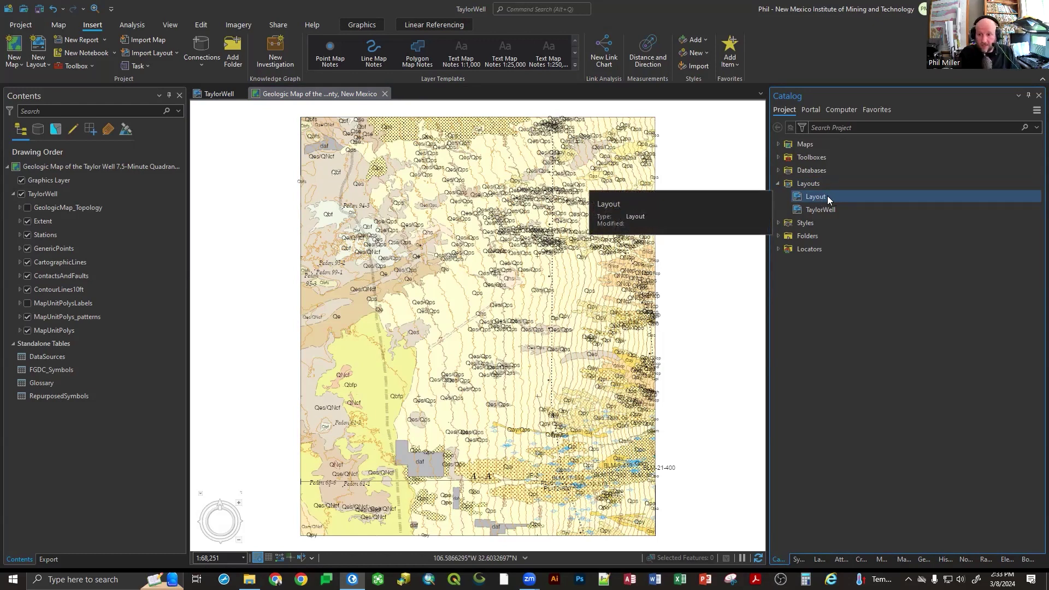
right_click(822, 196)
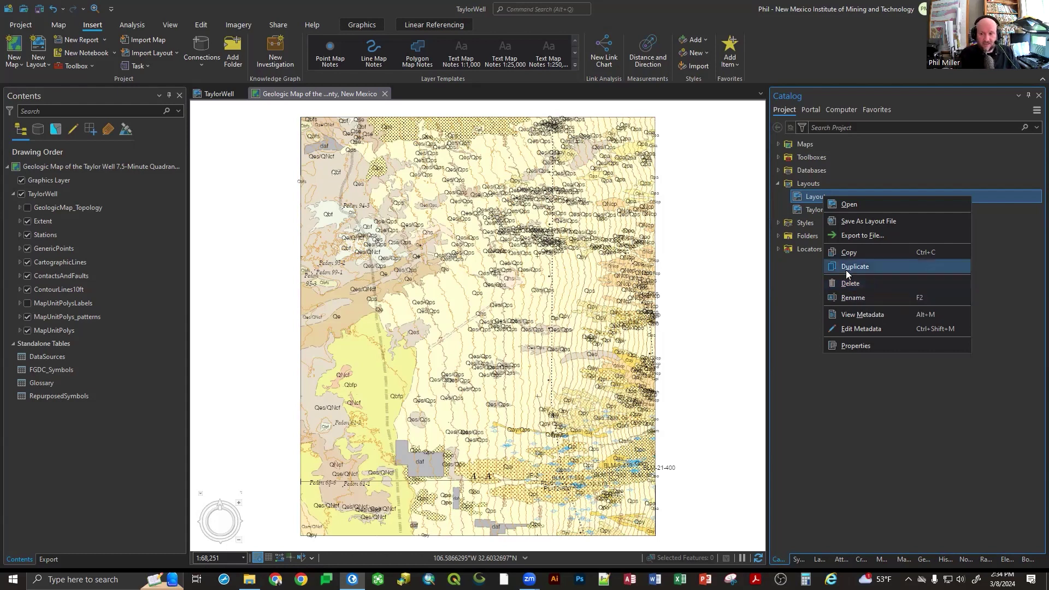
click(848, 287)
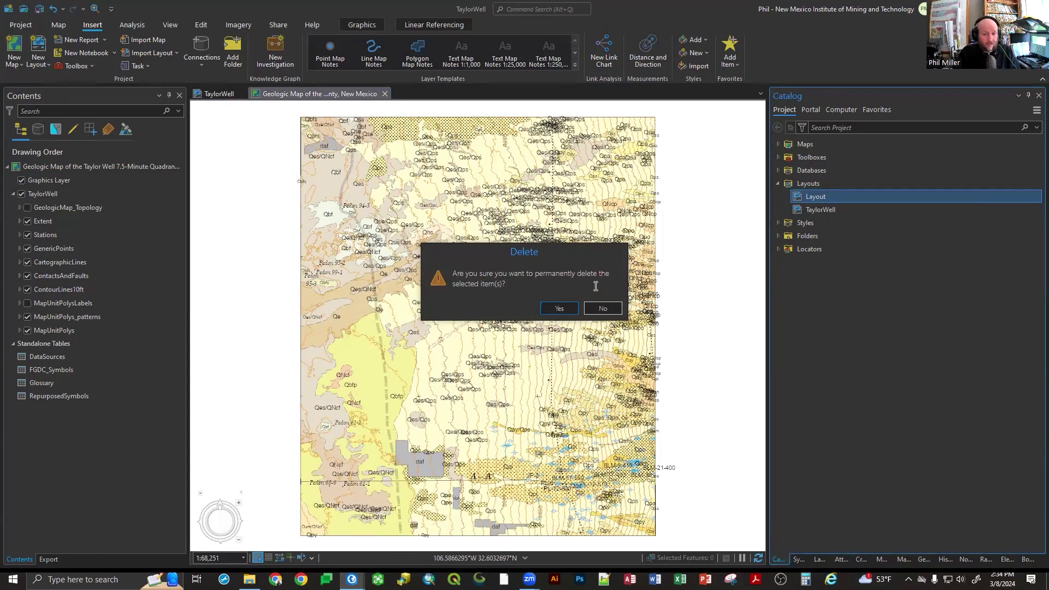
click(564, 309)
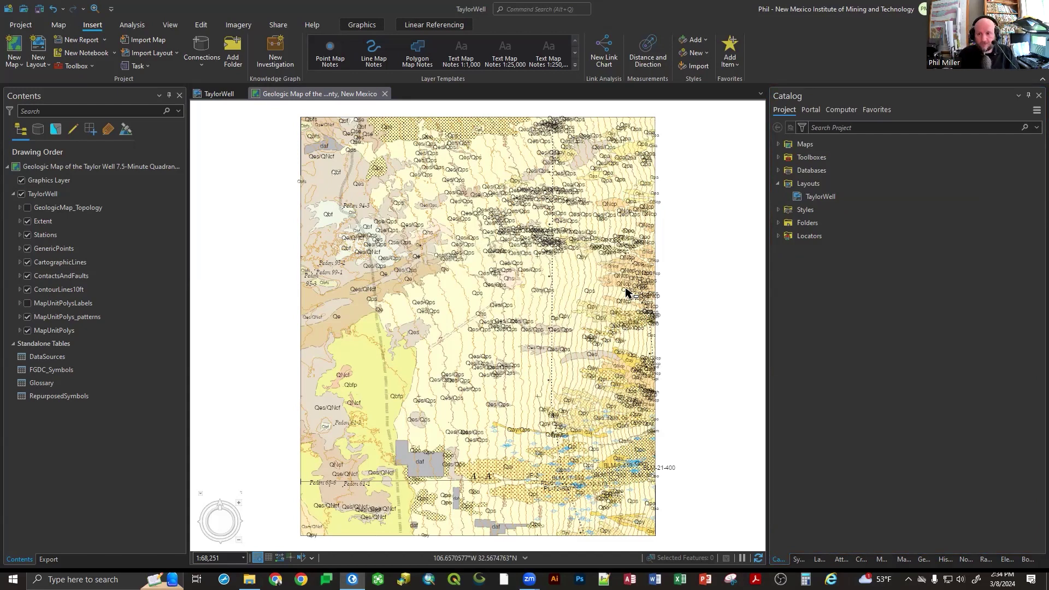
Step: Collapse the lists of maps and layouts, and review the project's styles from Favorites to ColorBrewer Schemes (RGB)
click(778, 144)
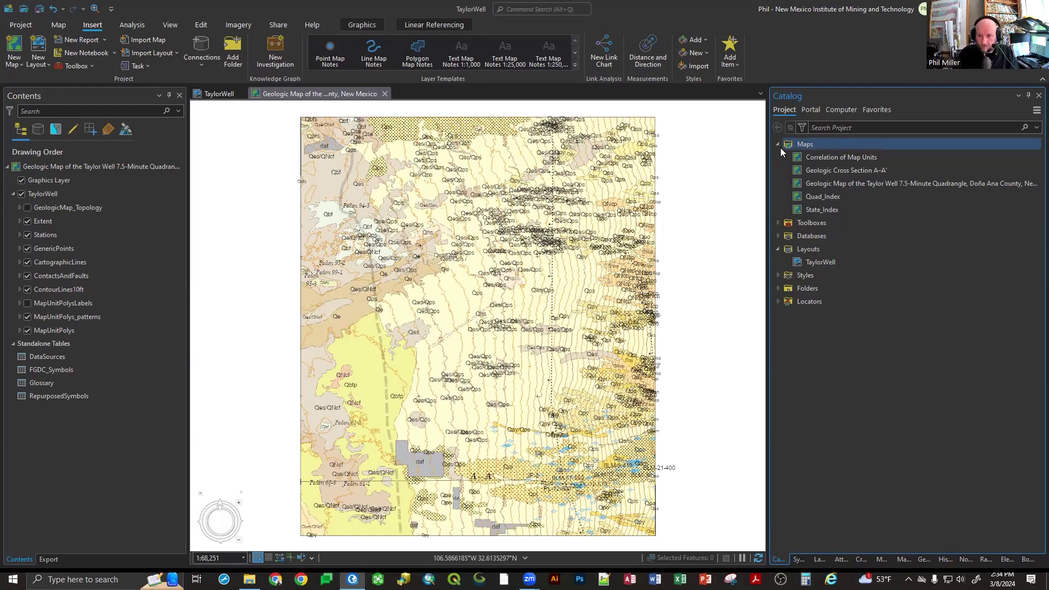
click(778, 145)
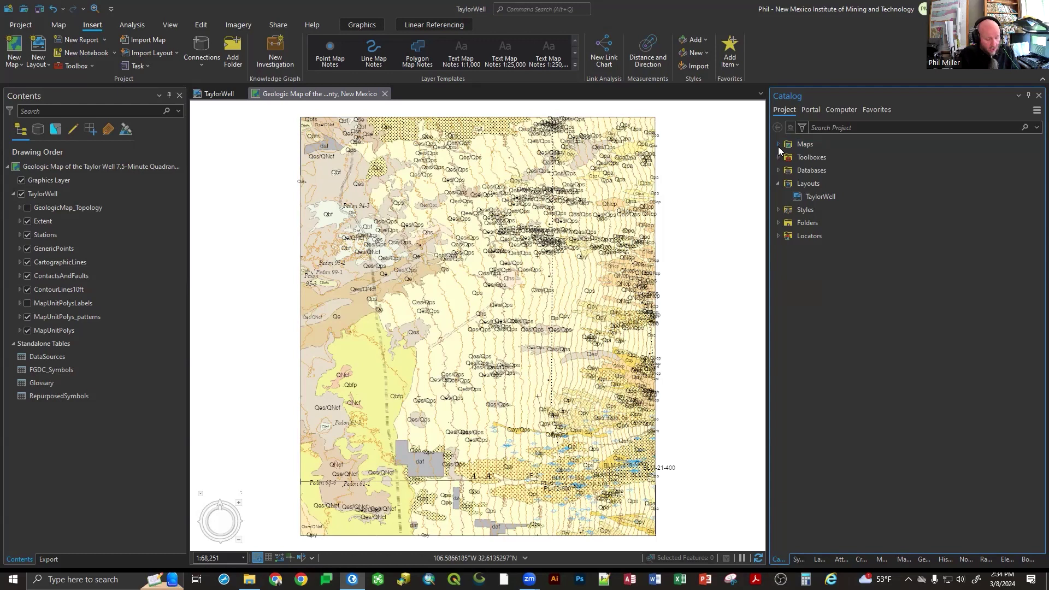
click(777, 184)
click(777, 197)
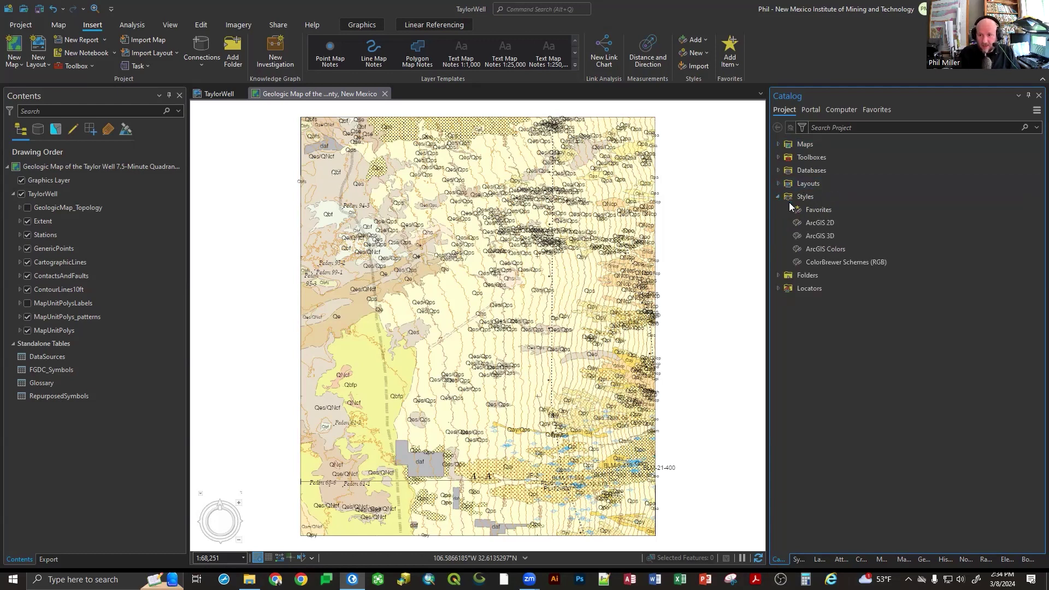
click(803, 198)
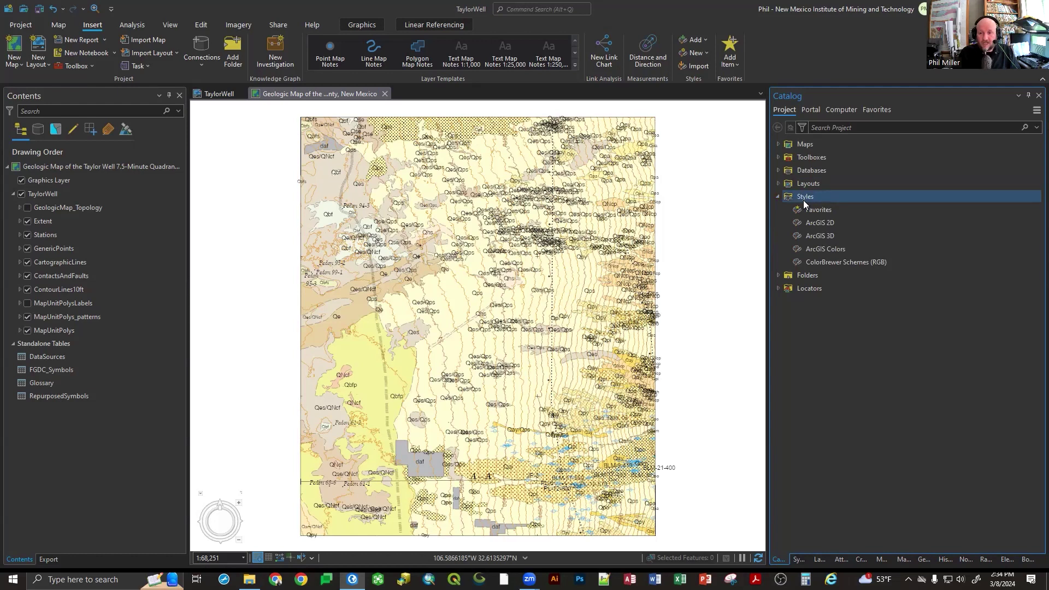
key(Down)
key(Down)
key(Down)
key(Down)
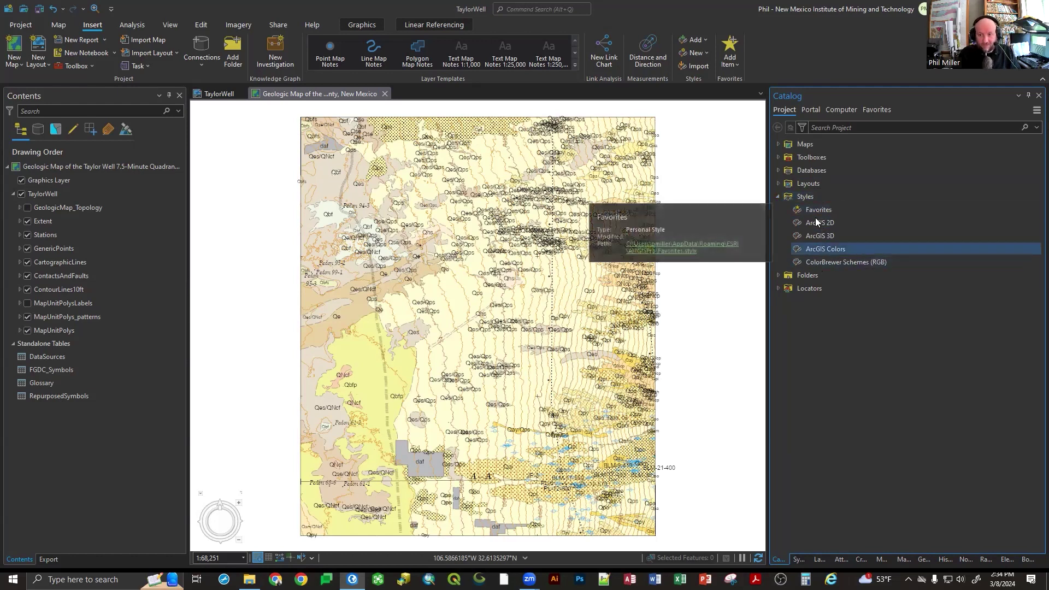
click(813, 263)
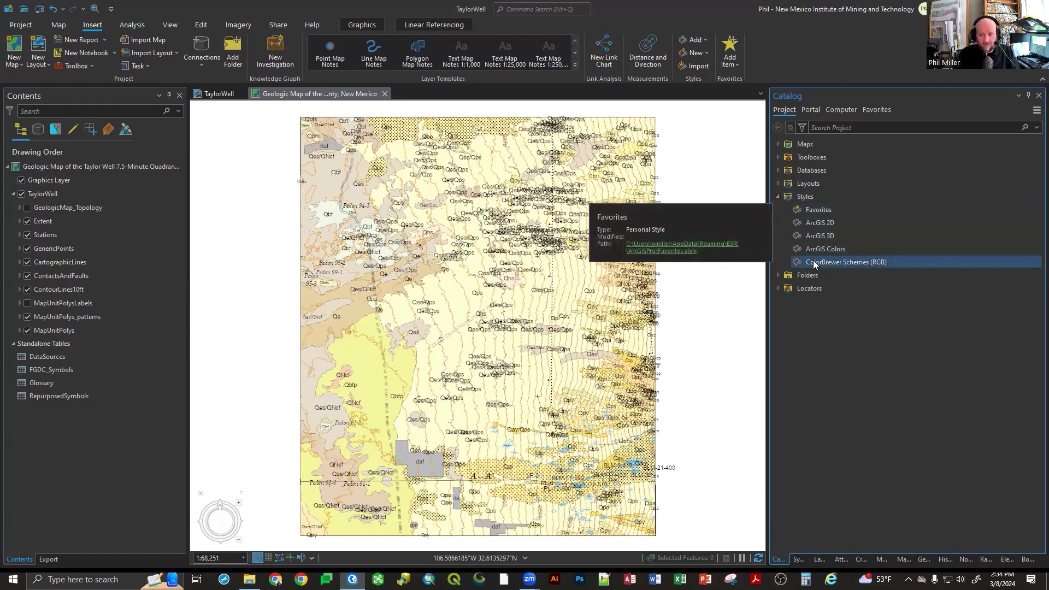
click(811, 212)
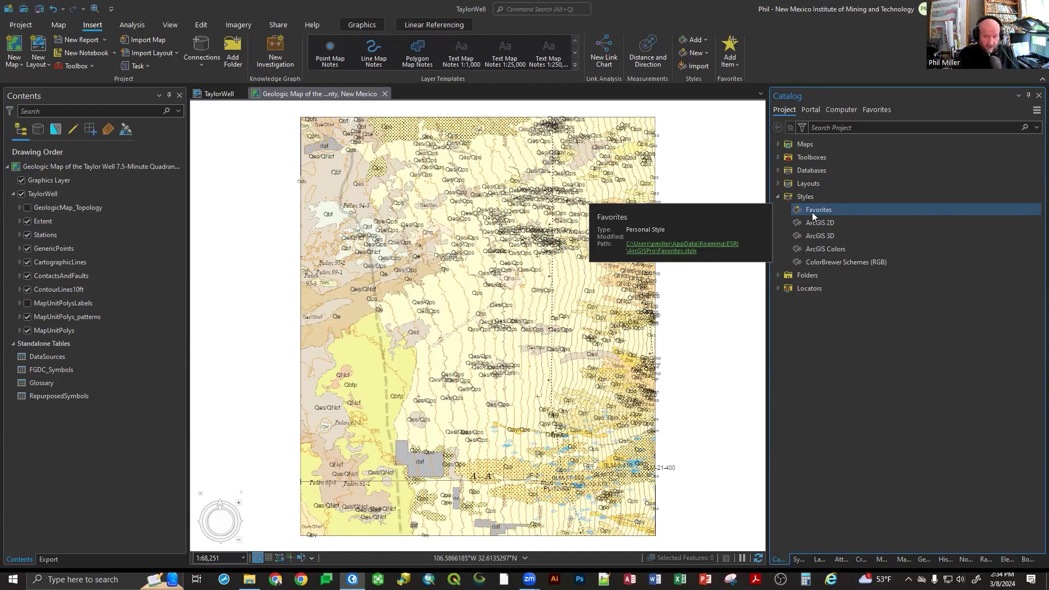
Step: Add the existing FGDC_GeMS style file from the Arc folder to the project's styles
click(810, 198)
right_click(810, 198)
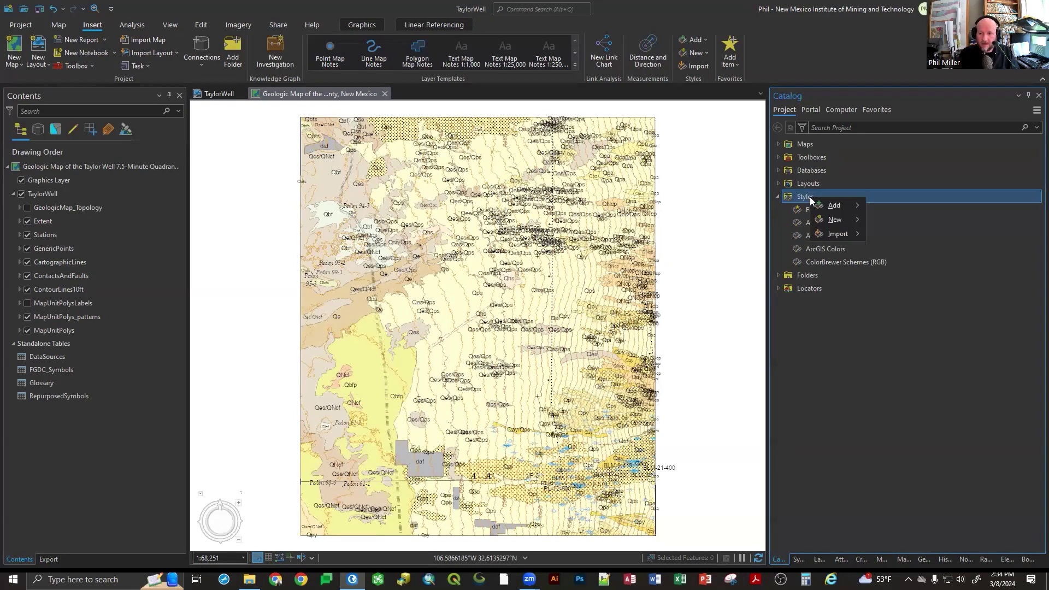
mouse_move(835, 206)
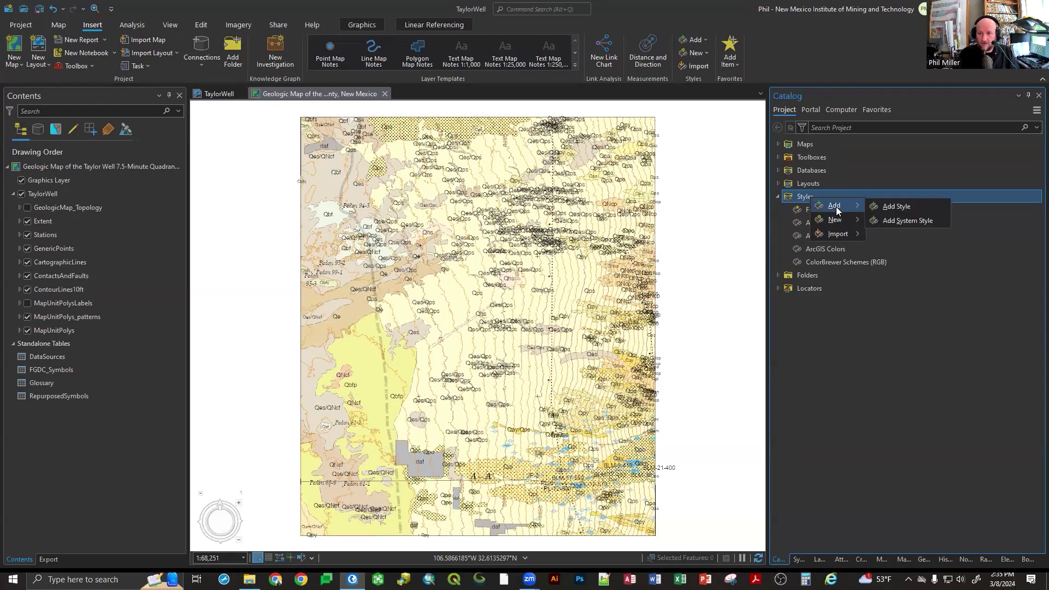
click(896, 207)
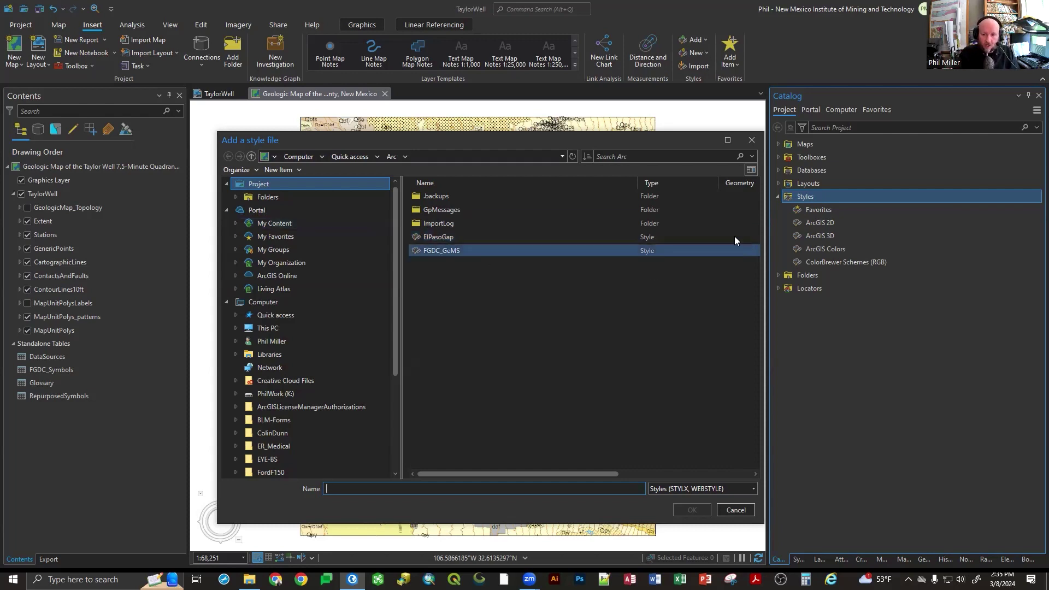
click(448, 250)
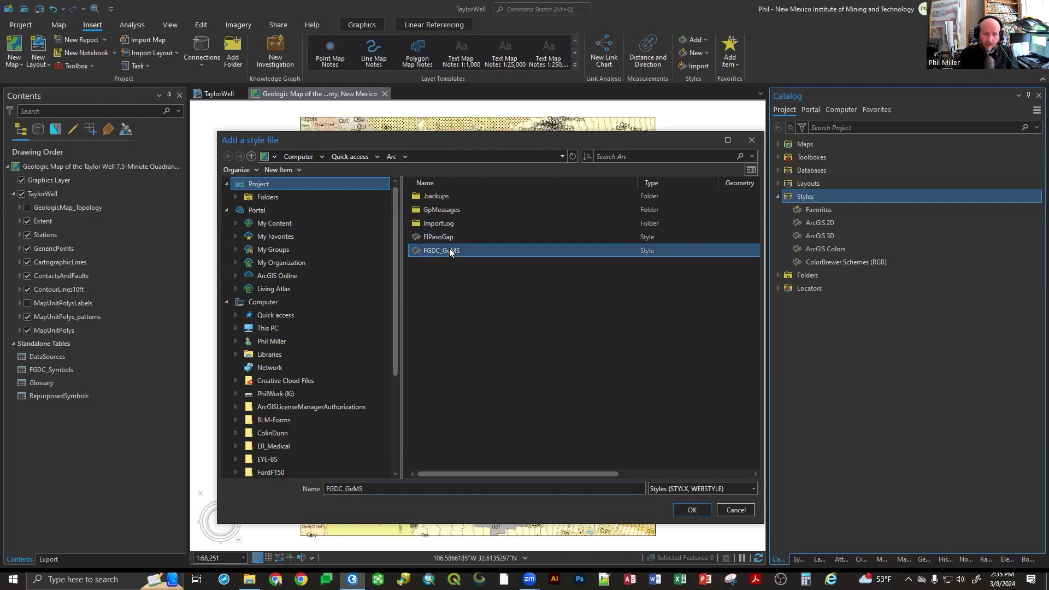
click(697, 510)
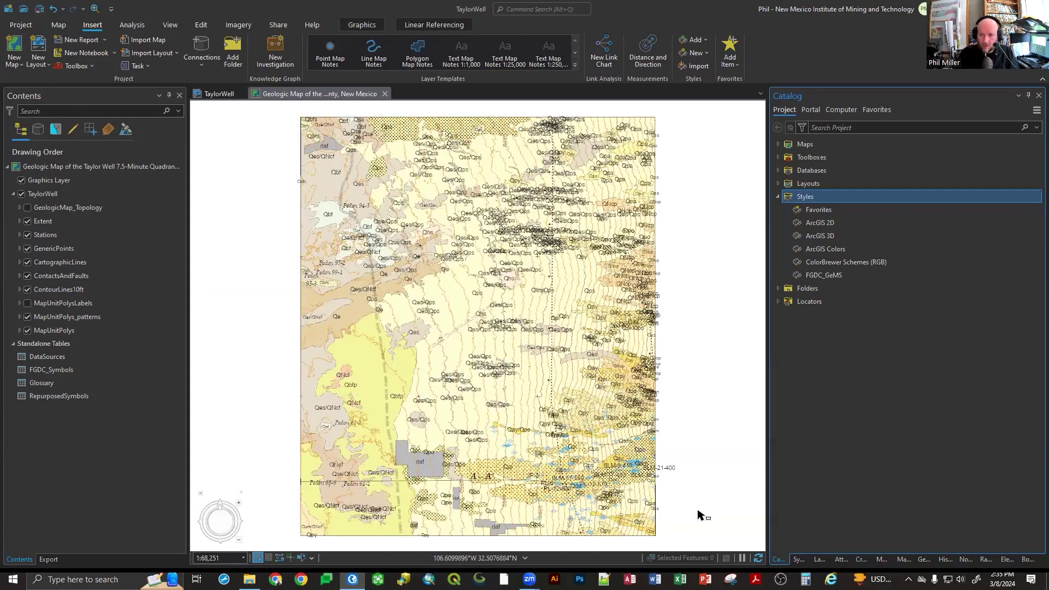
Step: Open the FGDC_GeMS style and look through its point symbols
click(816, 273)
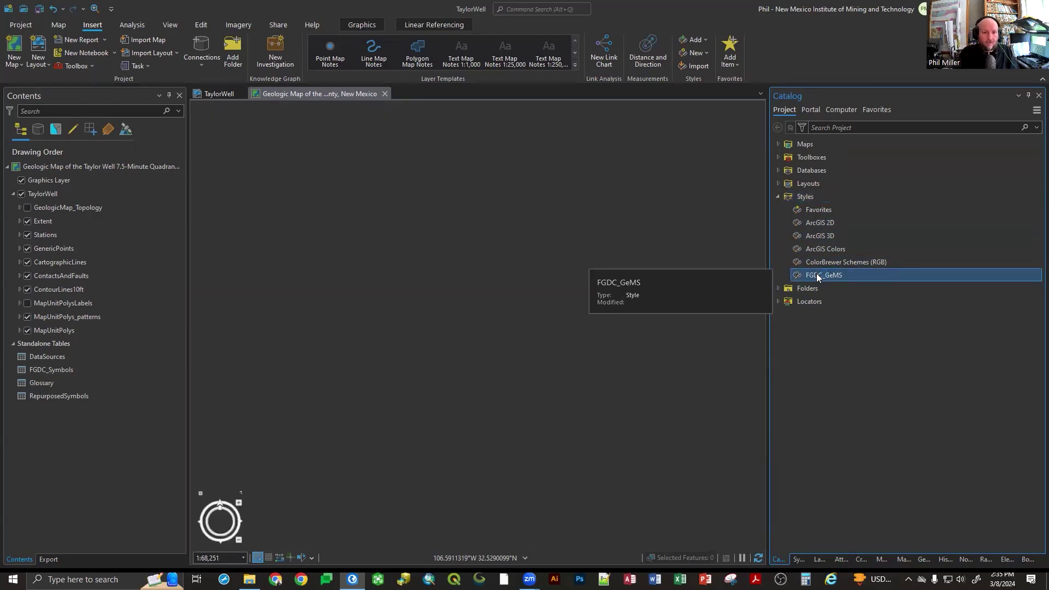
double_click(816, 275)
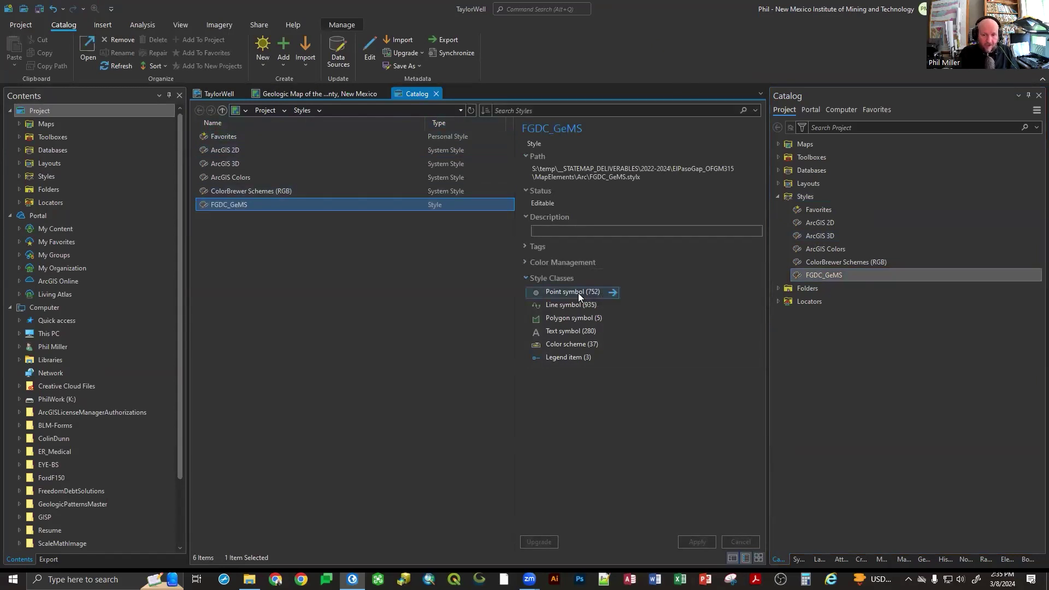
click(578, 292)
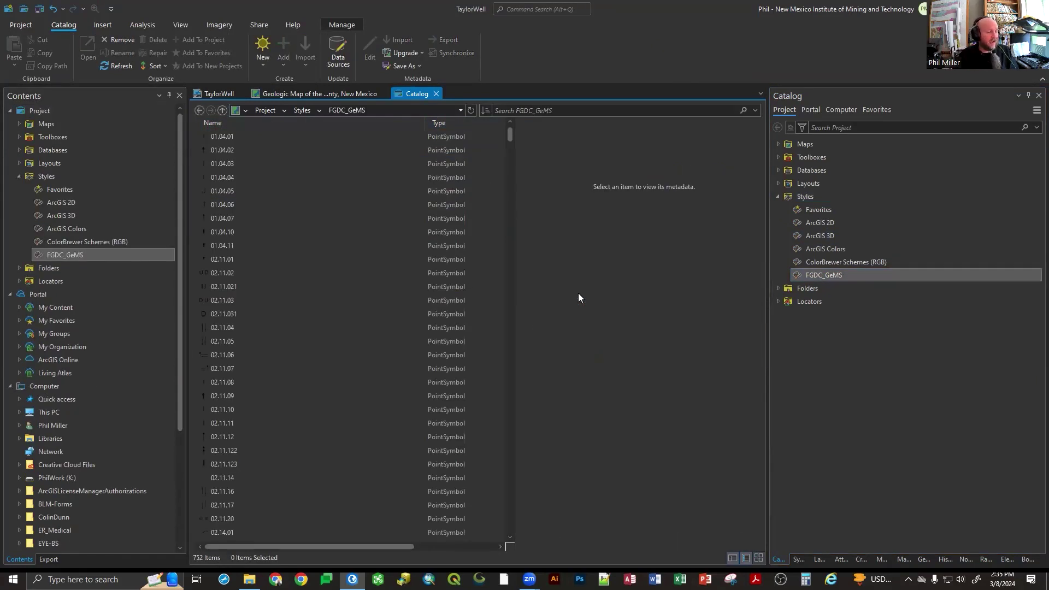
scroll(331, 334, down, 20)
scroll(331, 334, down, 20)
scroll(331, 337, down, 20)
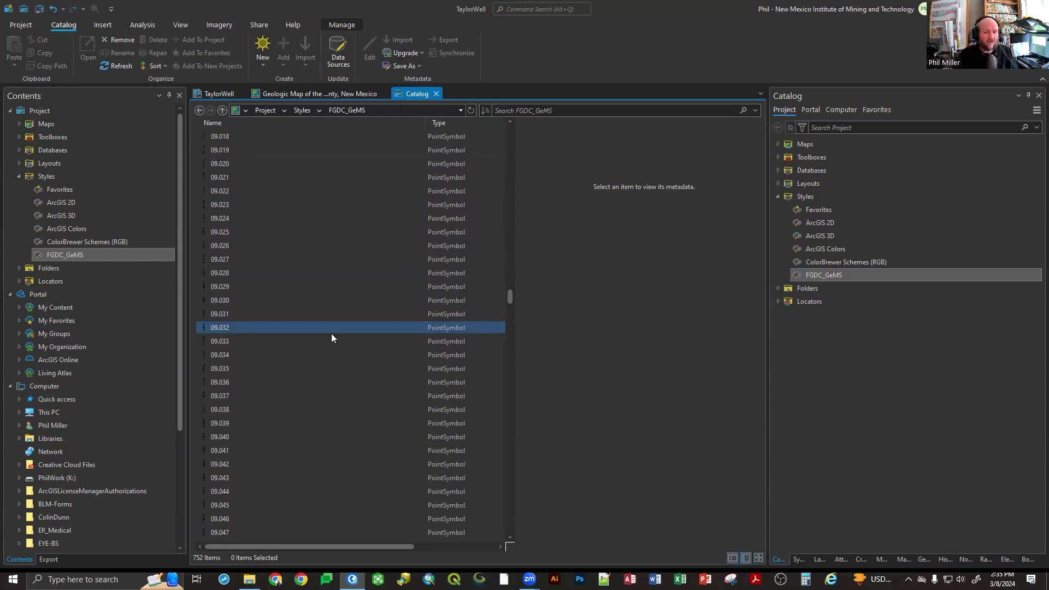
Step: Look through the remaining FGDC_GeMS point symbols and return to the project's list of styles
scroll(331, 337, down, 20)
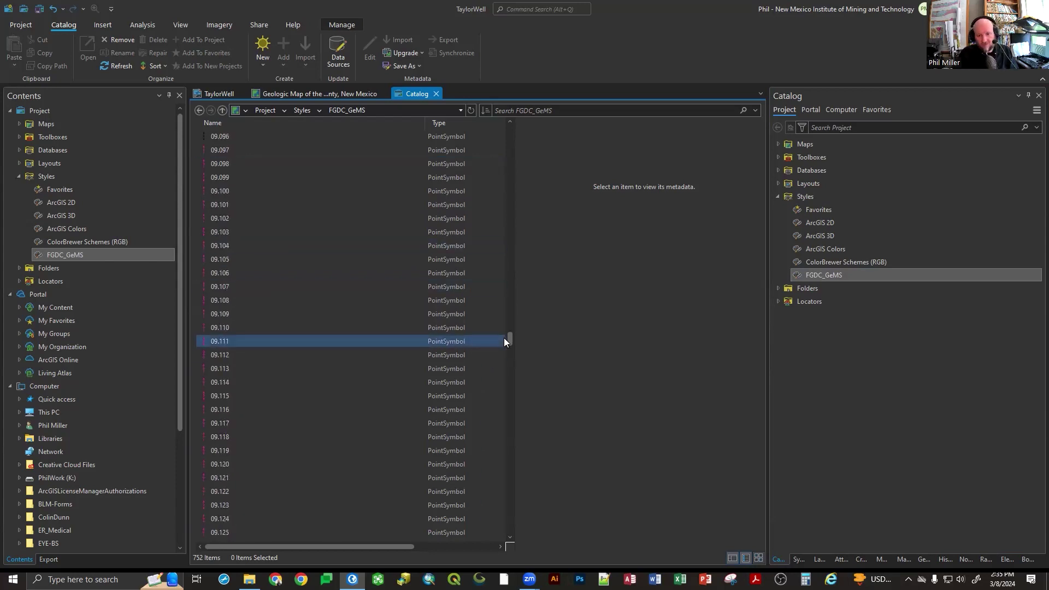
drag(509, 339, 515, 123)
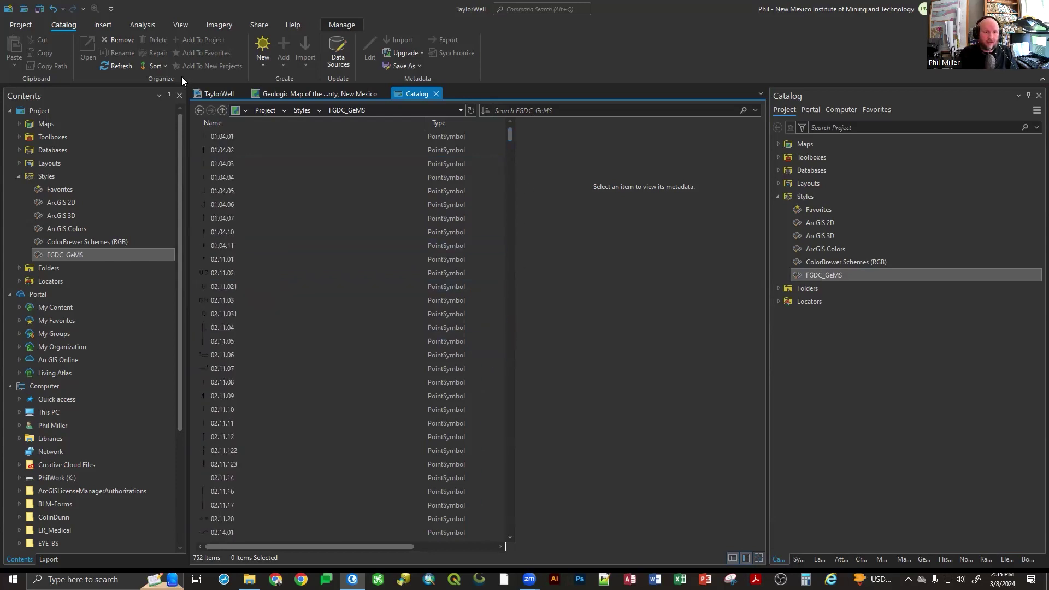
click(199, 111)
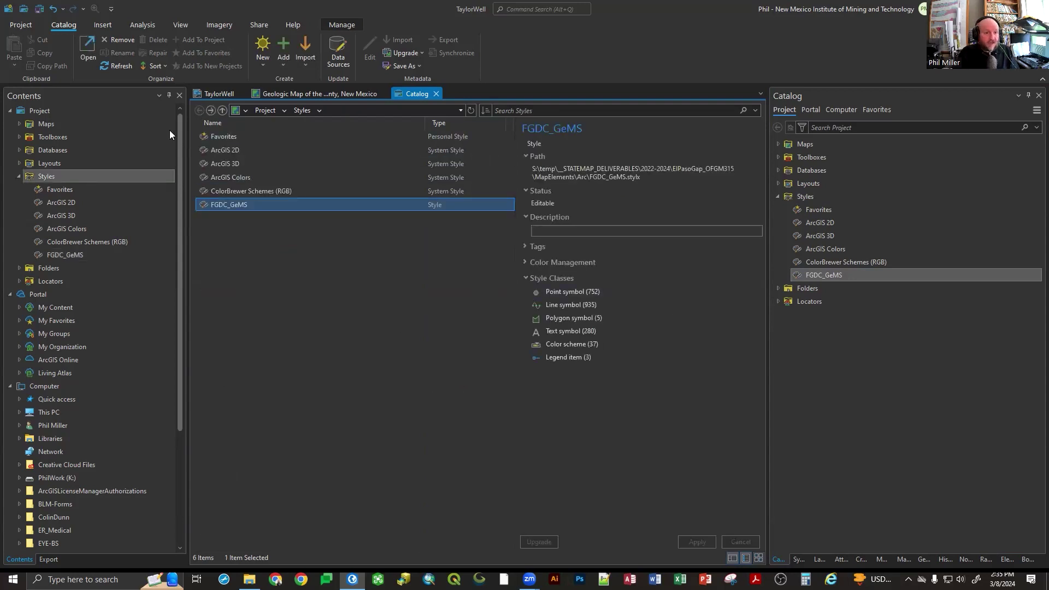
click(105, 27)
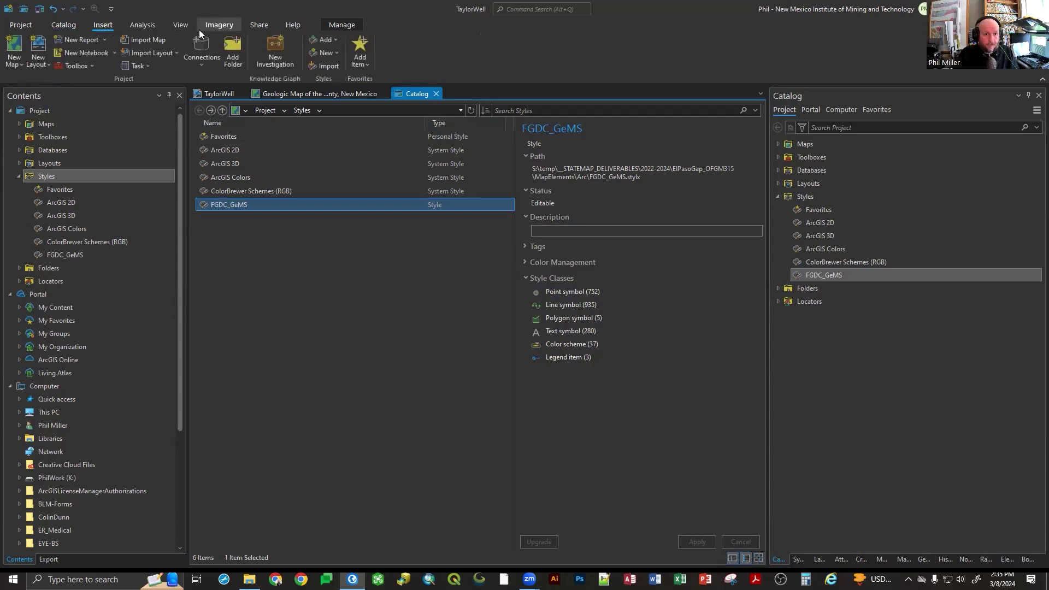
click(260, 27)
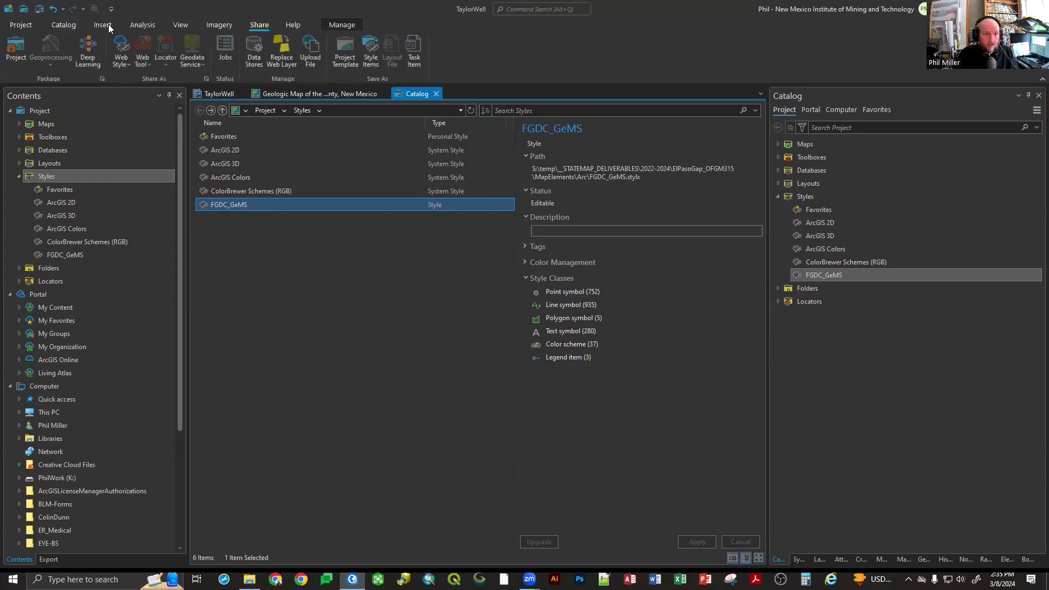
click(180, 24)
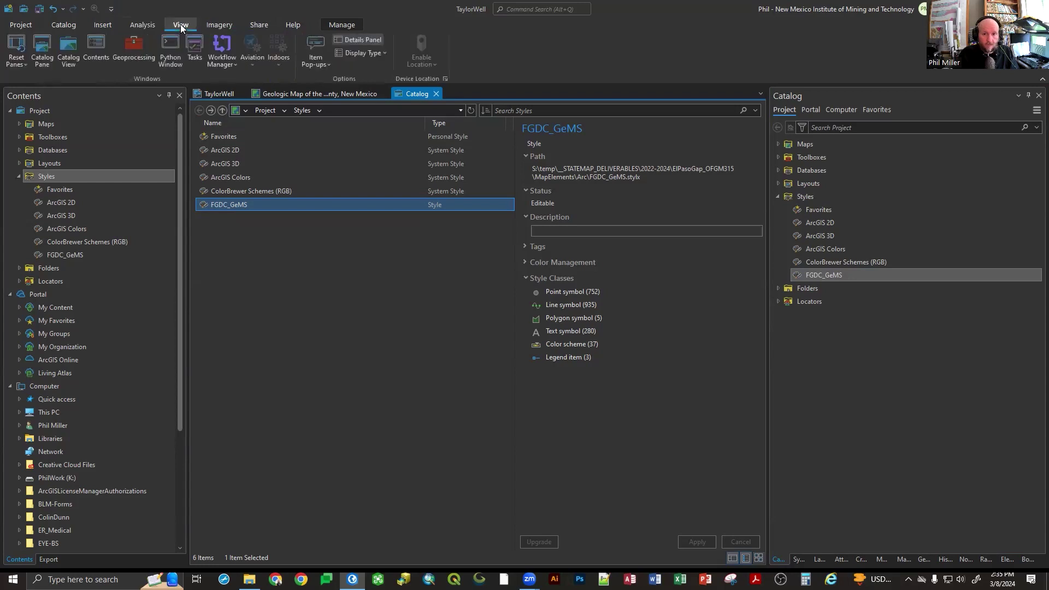
click(141, 24)
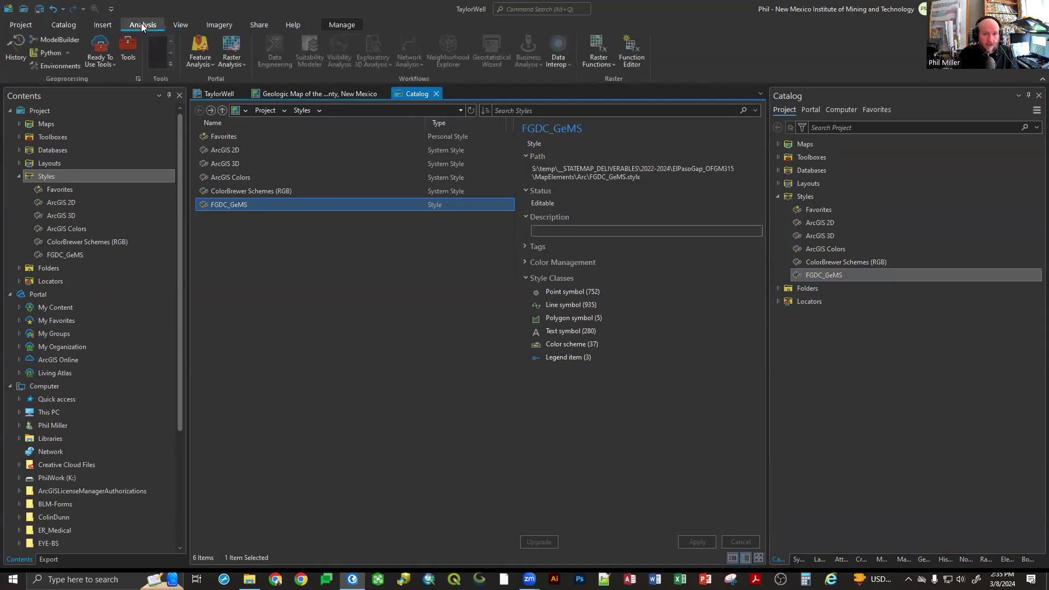
click(103, 26)
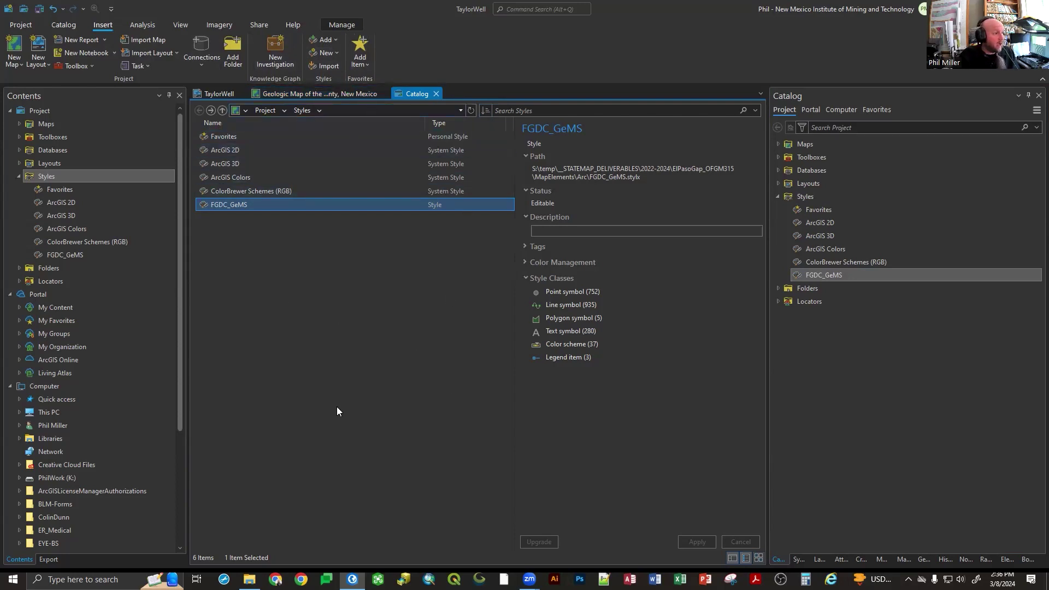
click(311, 101)
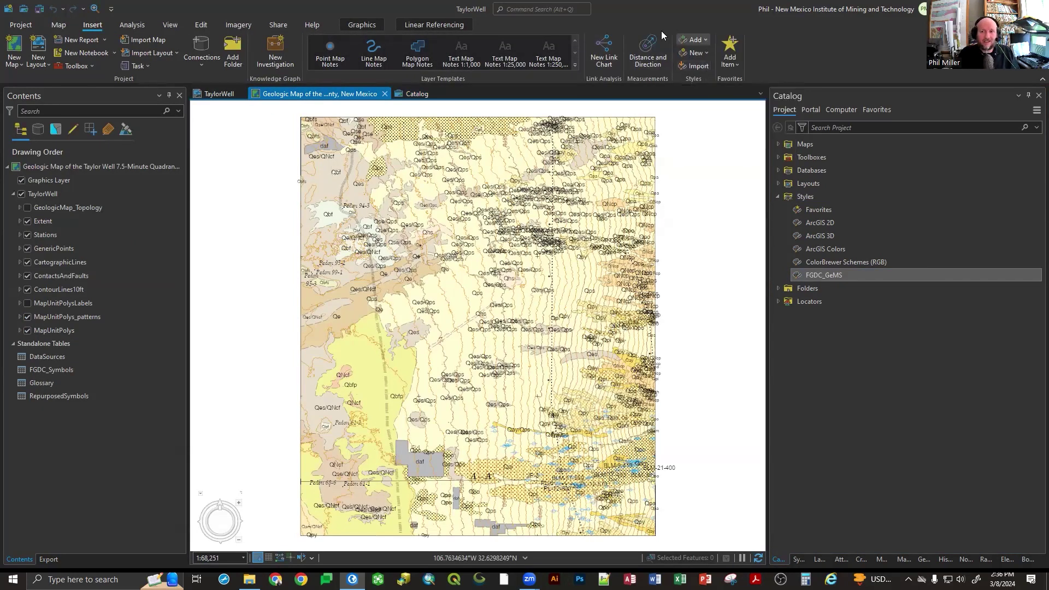
click(422, 93)
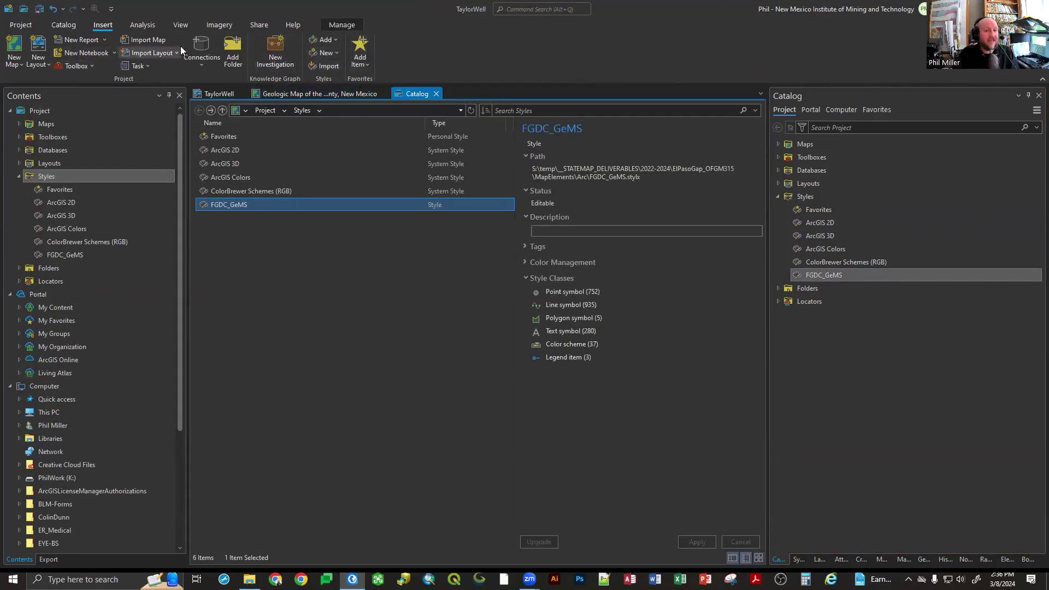
click(327, 94)
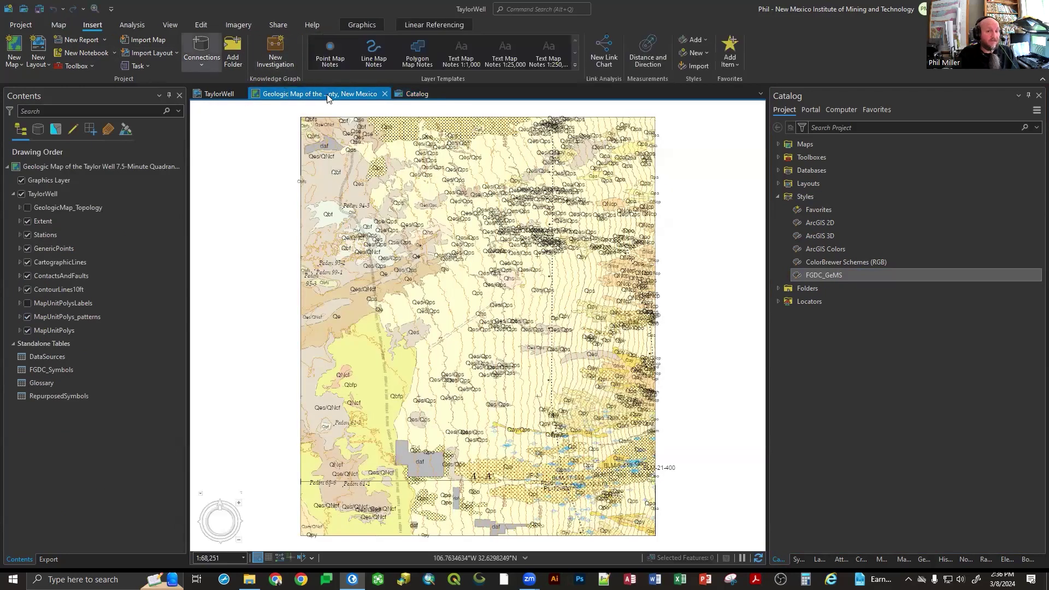
Step: Import the TaylorWell style file from the Arc folder into the project's styles
click(414, 95)
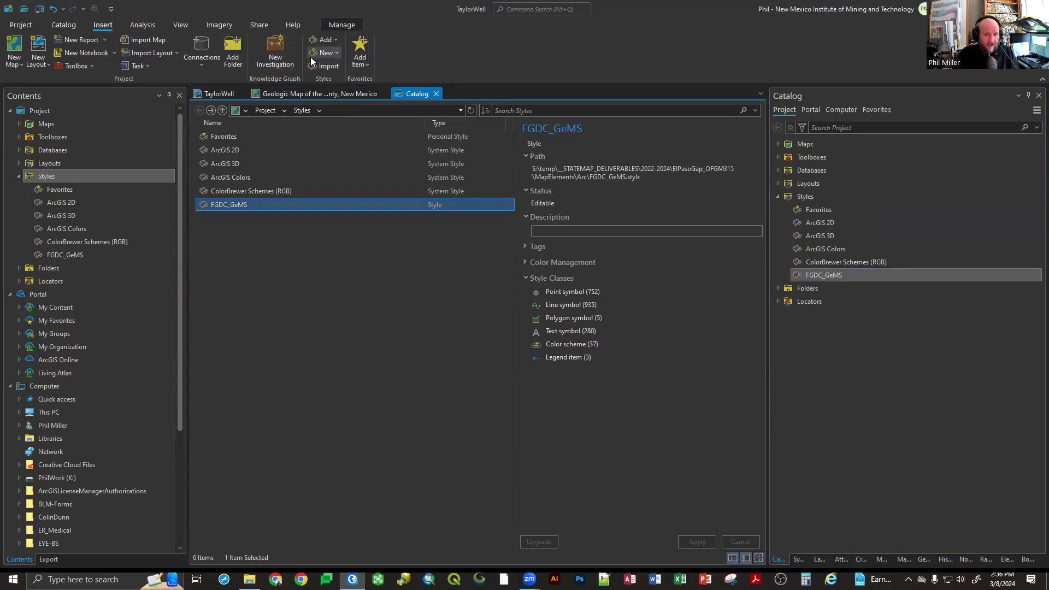
click(326, 65)
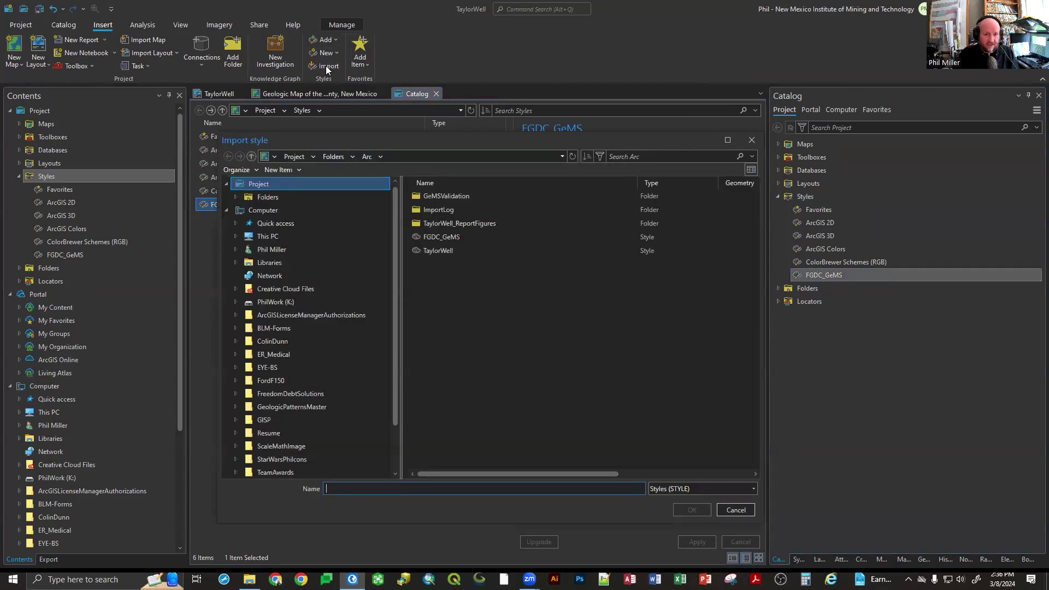
click(442, 254)
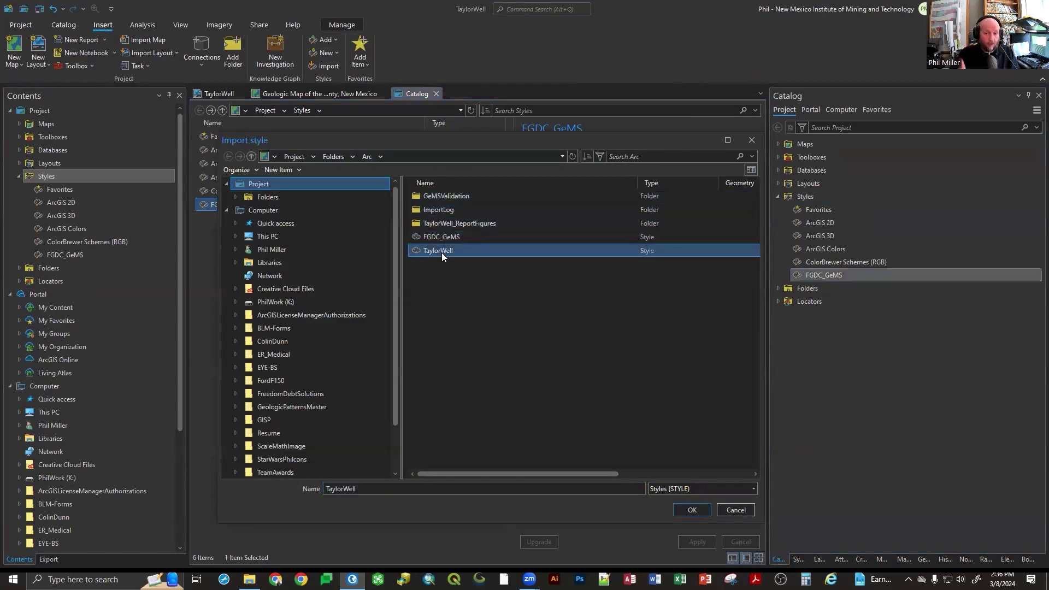
double_click(441, 252)
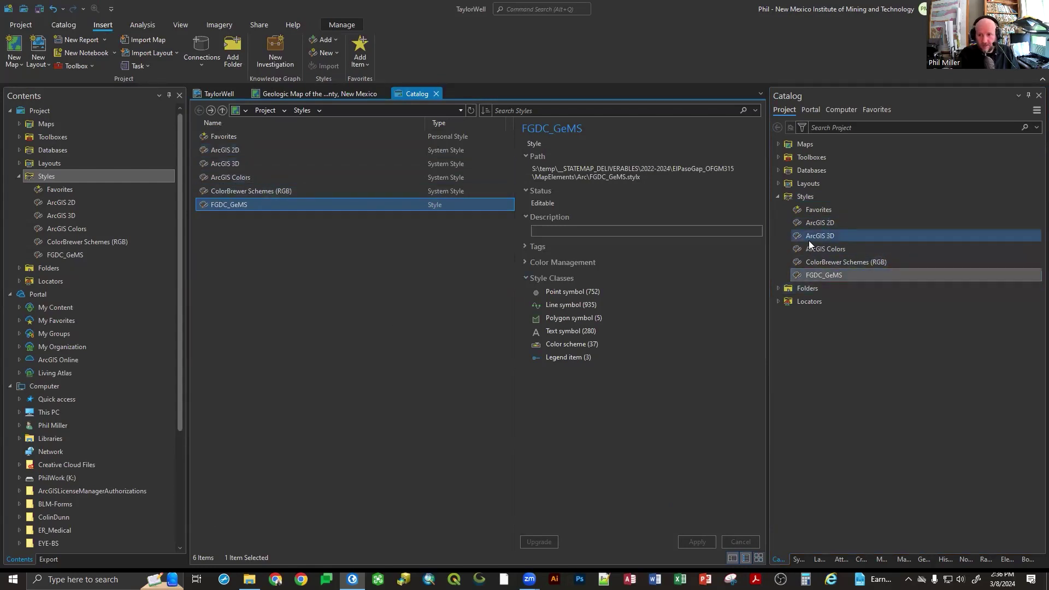
Step: Select the imported TaylorWell style and view its Maplex label placements
click(803, 197)
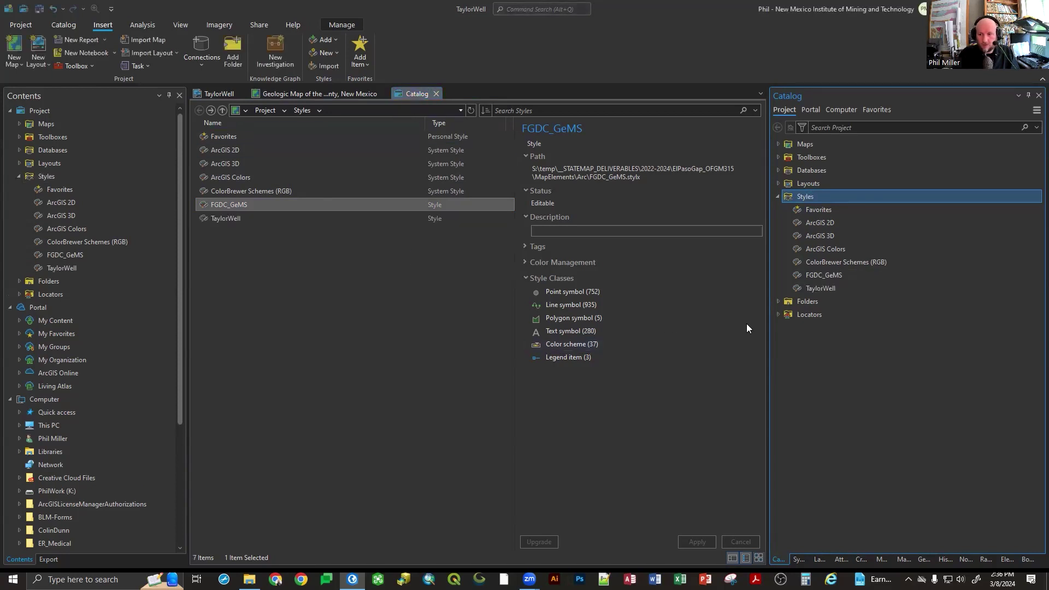
click(820, 288)
click(237, 221)
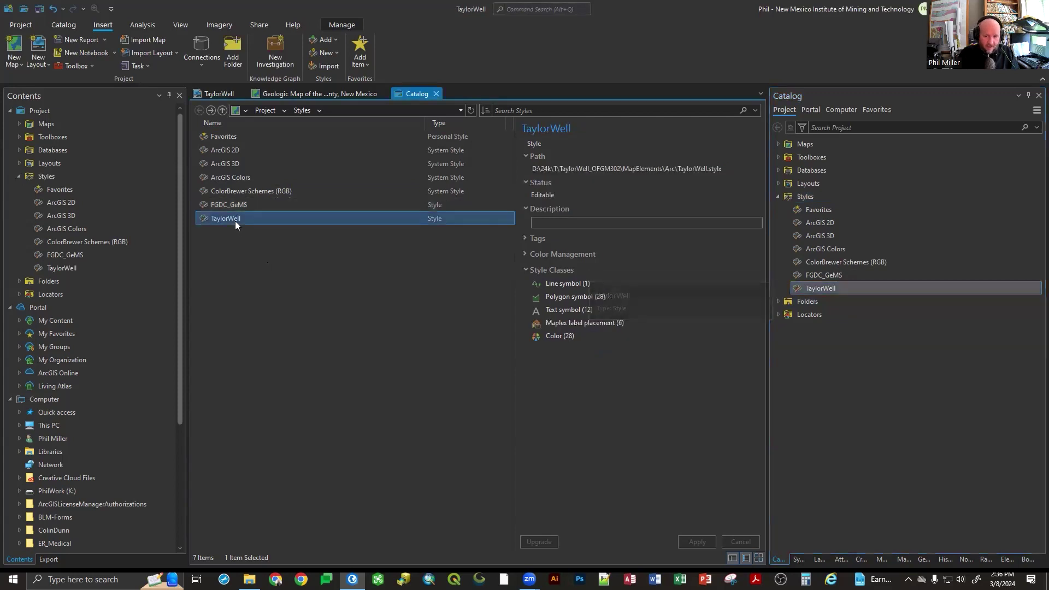
click(579, 324)
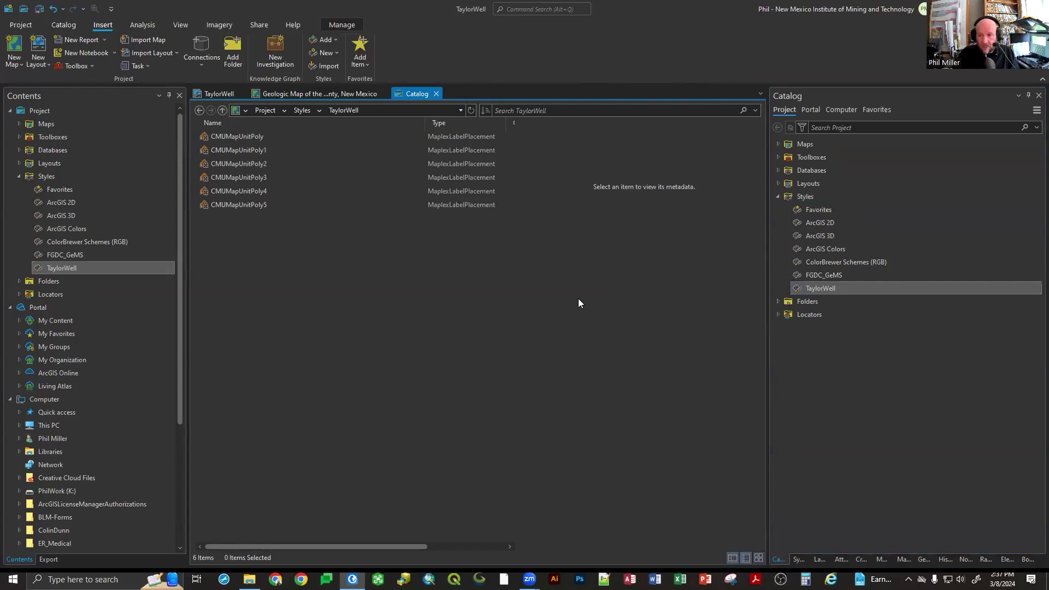
Step: Collapse the list of styles, expand the project's folder connections and close the catalog view
click(778, 196)
click(778, 209)
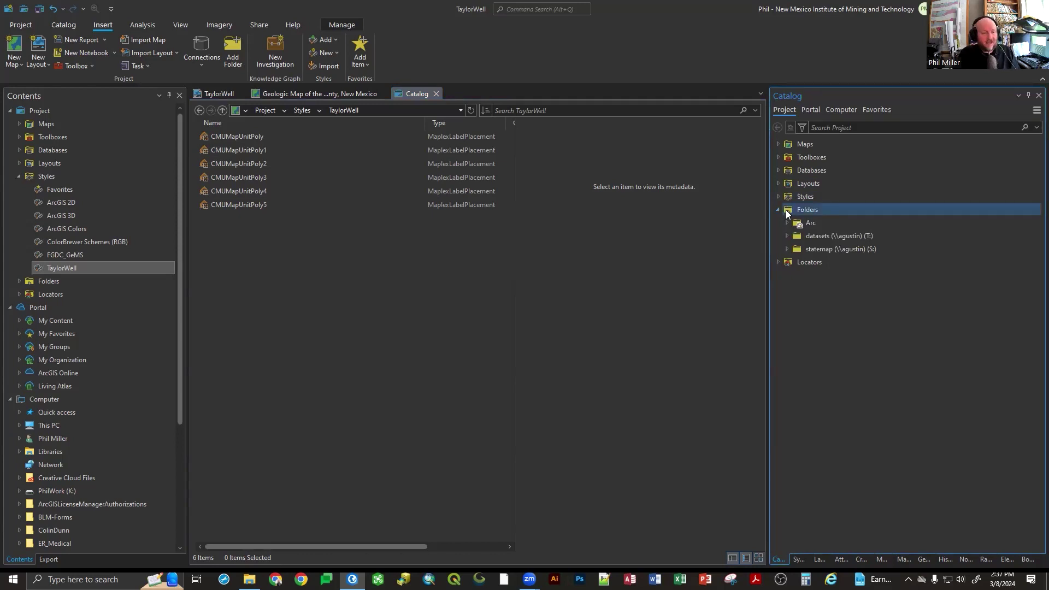
click(436, 93)
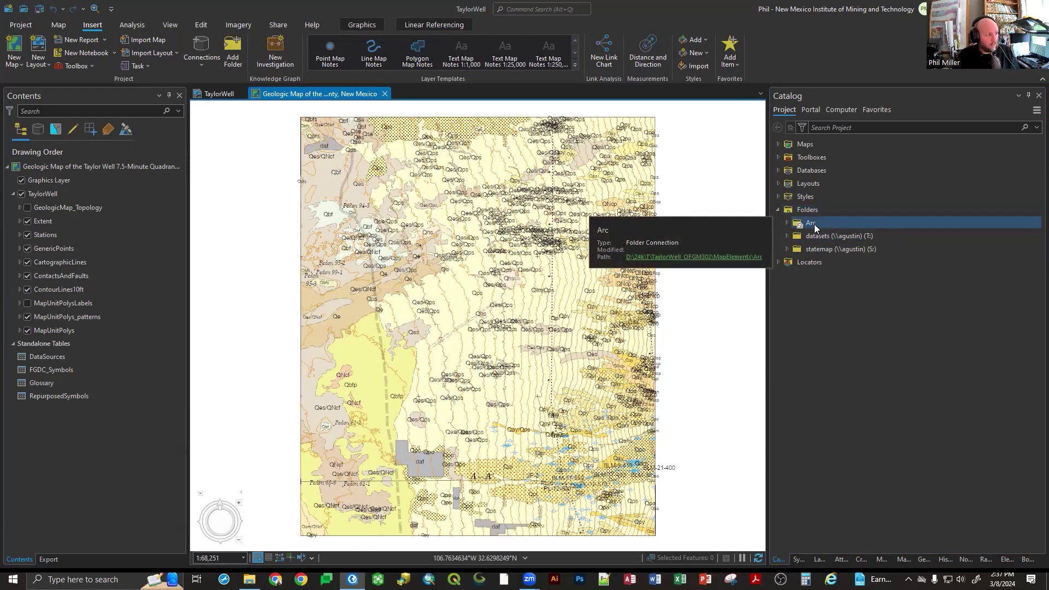
Step: Check the Arc folder and its parent MapElements folder in File Explorer, and return to ArcGIS Pro
double_click(814, 224)
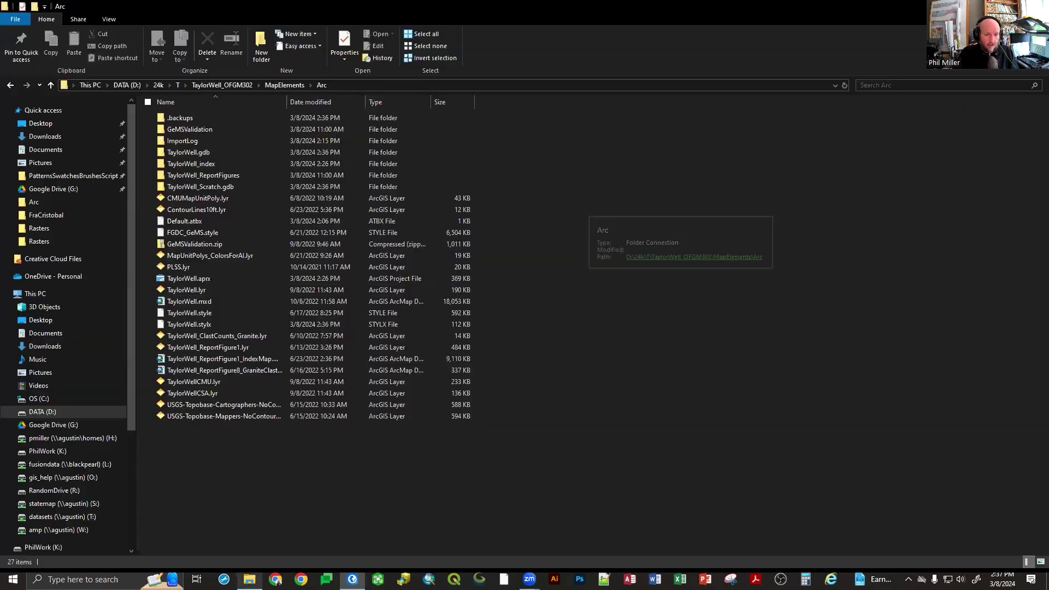
click(284, 85)
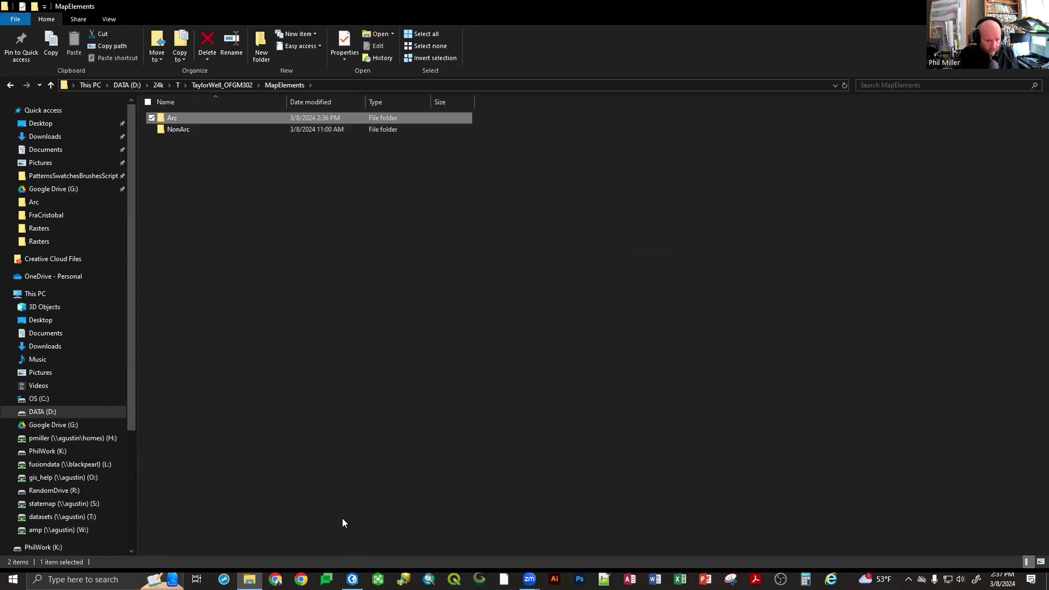
click(352, 579)
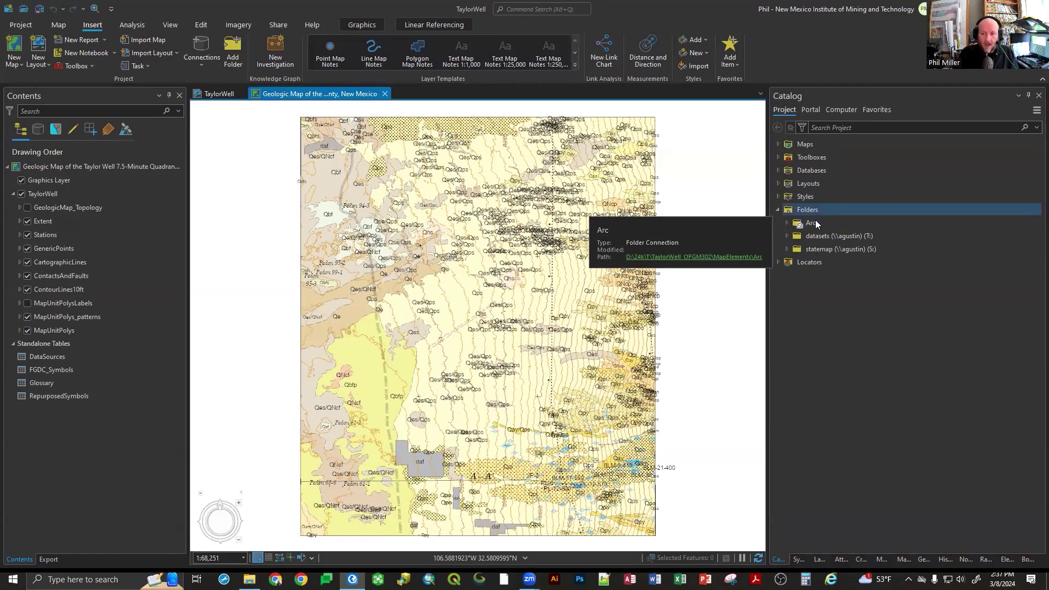
Step: Review the datasets (T:) and statemap (S:) folder connections, and remove the statemap connection from the project
click(815, 233)
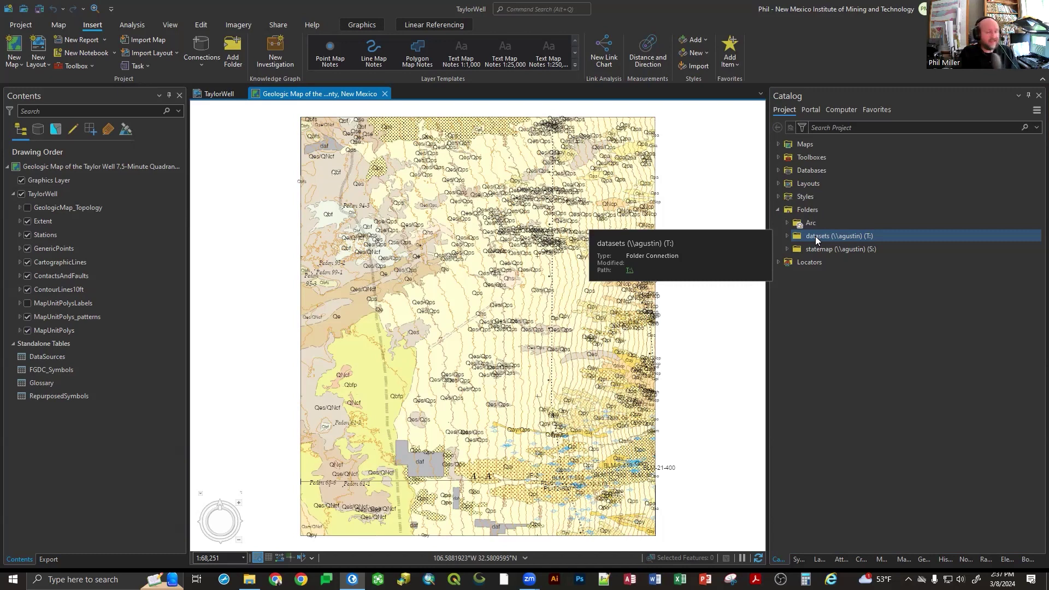
click(815, 247)
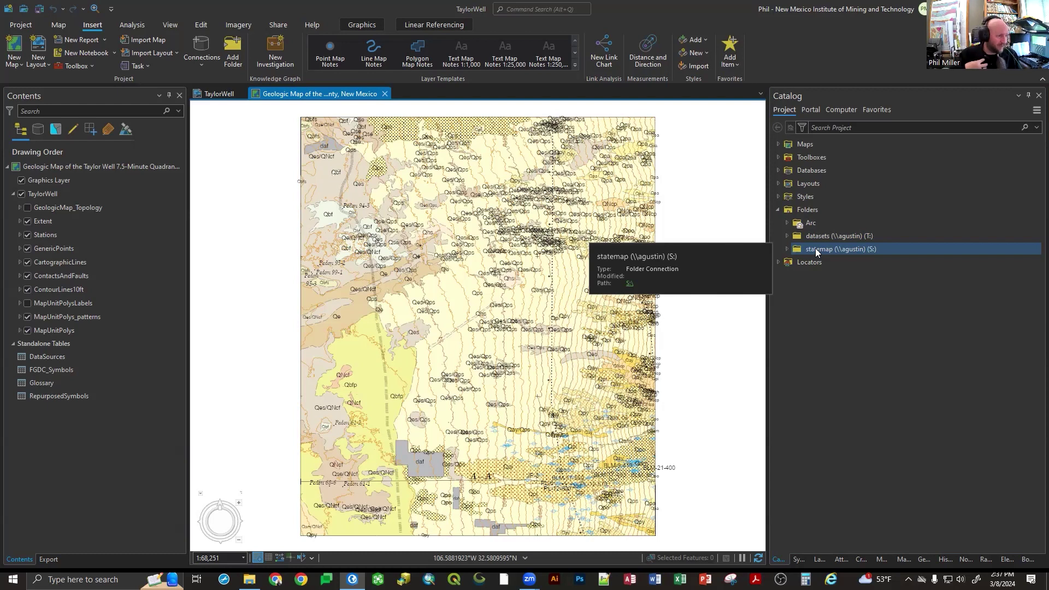
click(809, 236)
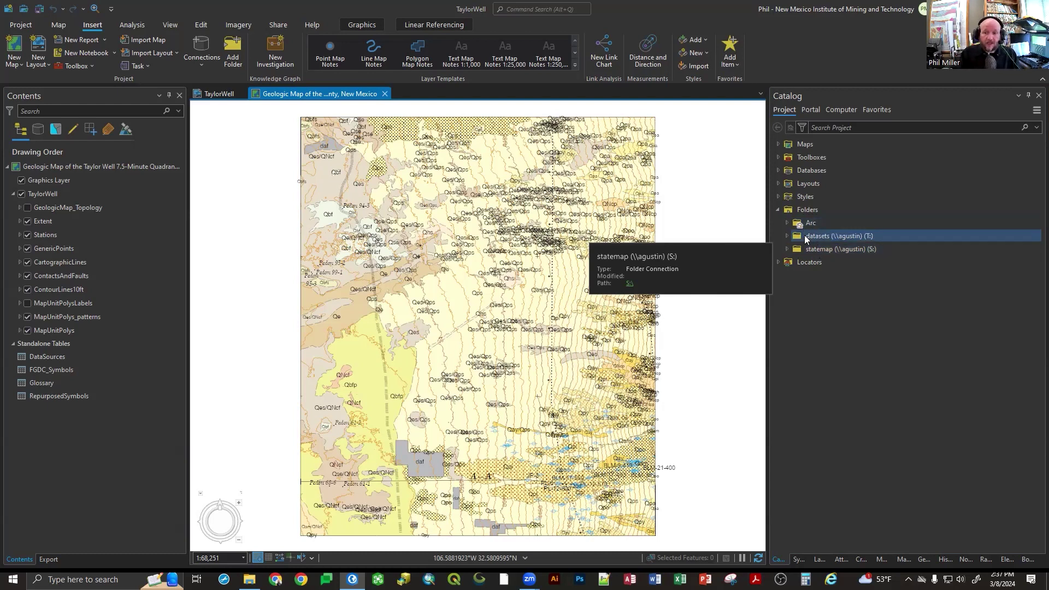
right_click(824, 244)
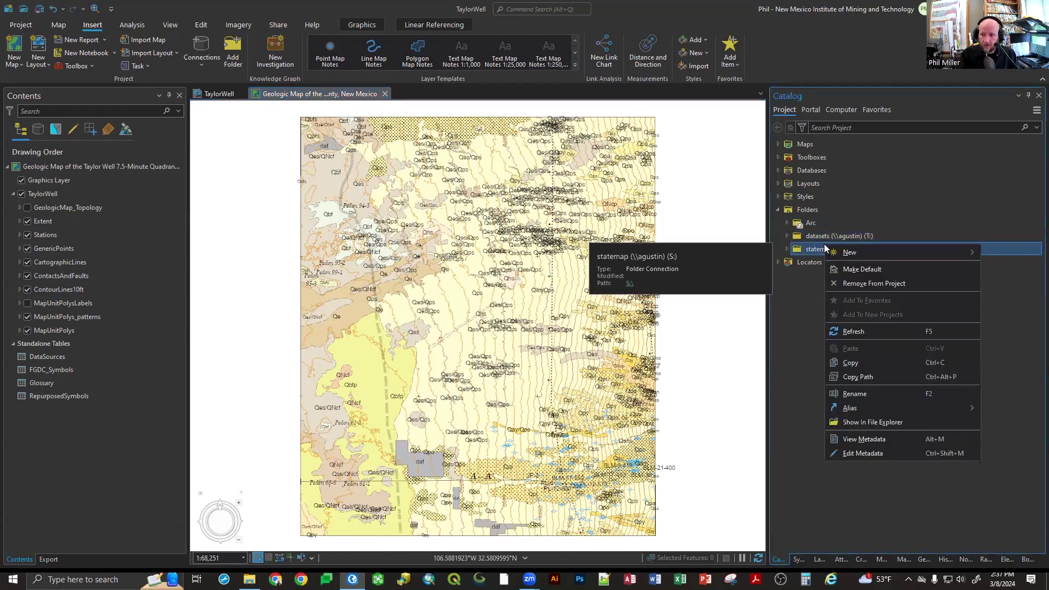
click(862, 284)
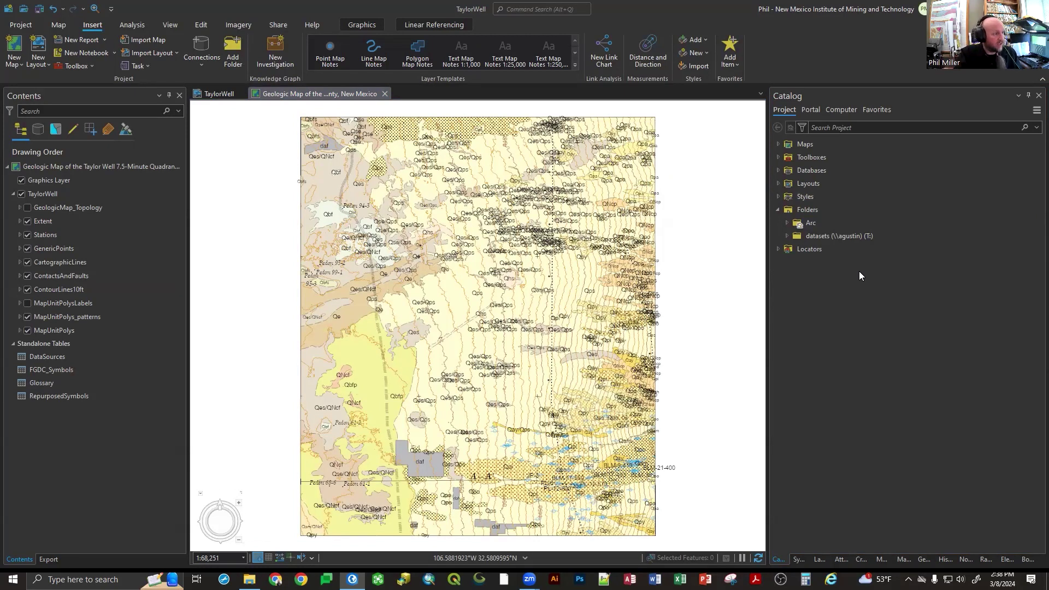
Step: Add a folder connection to the statemap (S:) network drive from This PC
right_click(813, 210)
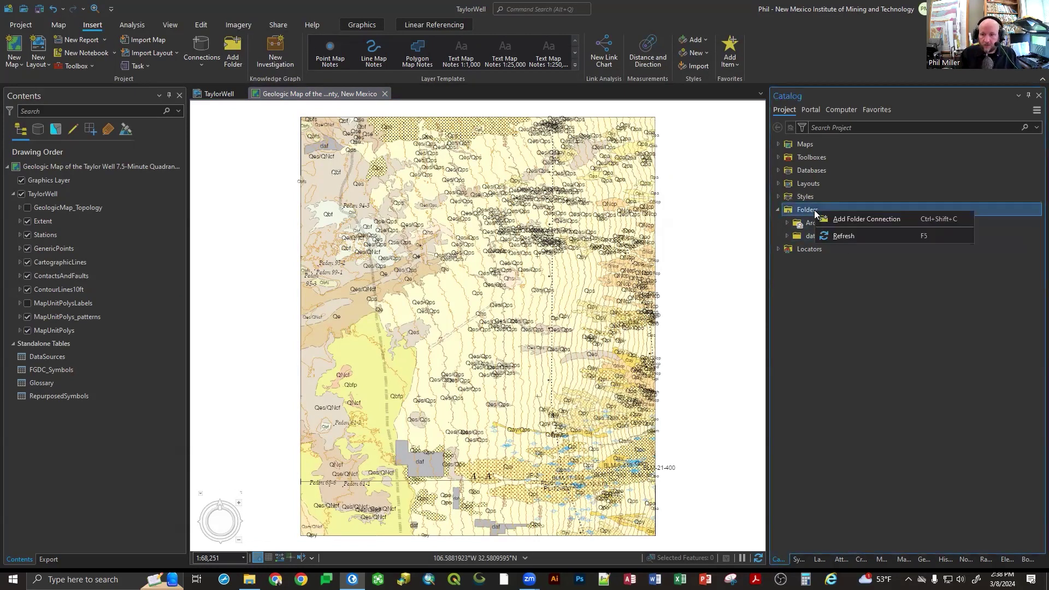
click(866, 219)
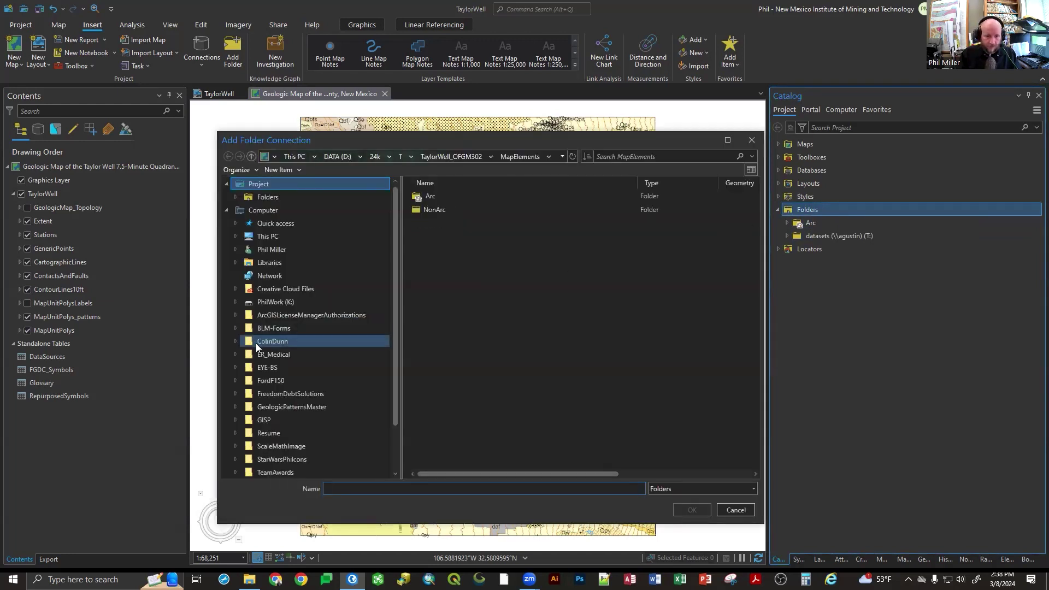
click(271, 236)
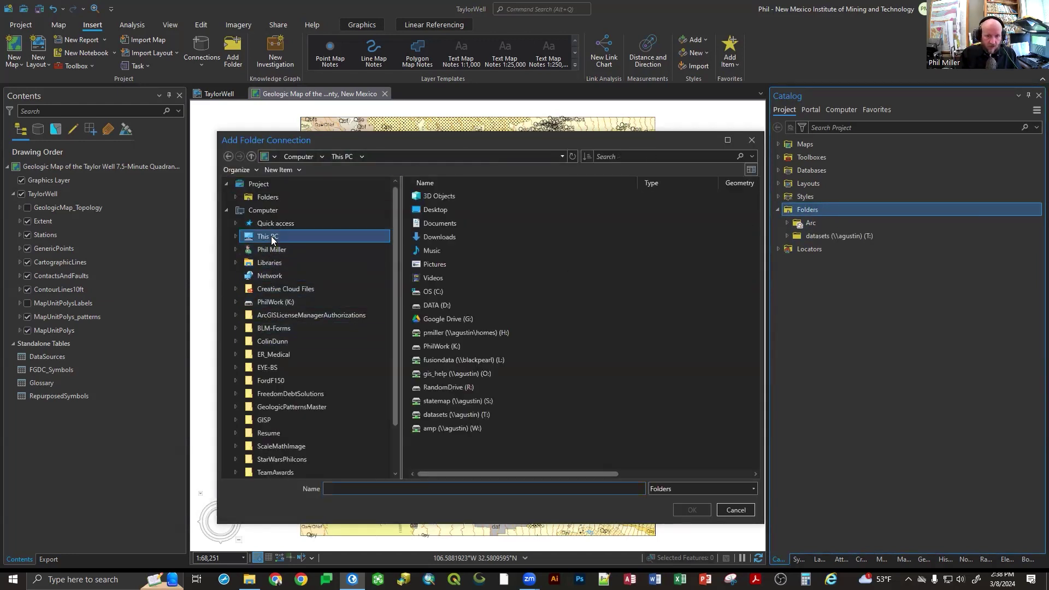
click(458, 402)
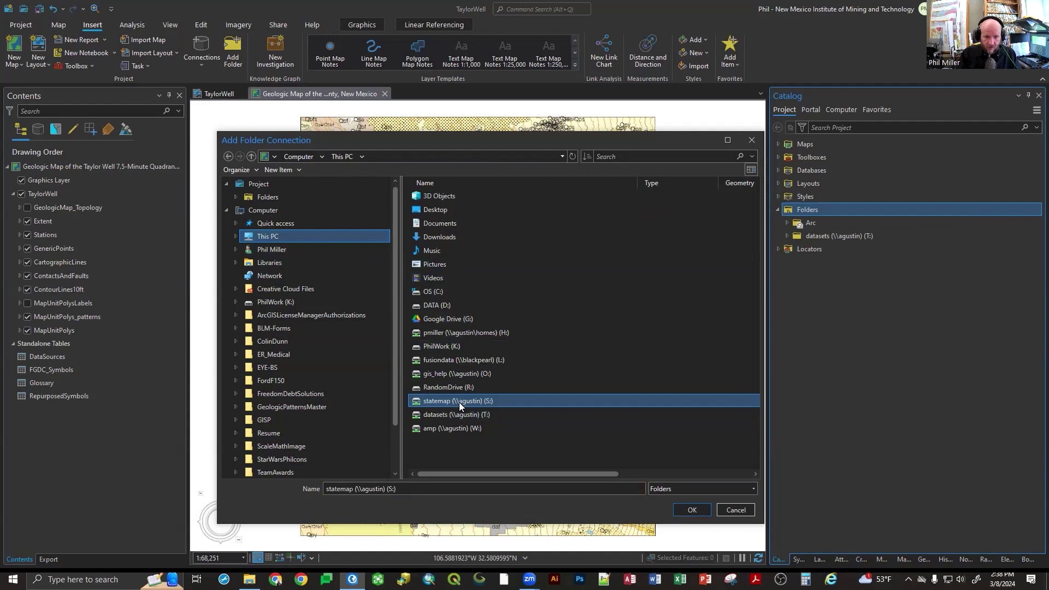
click(690, 509)
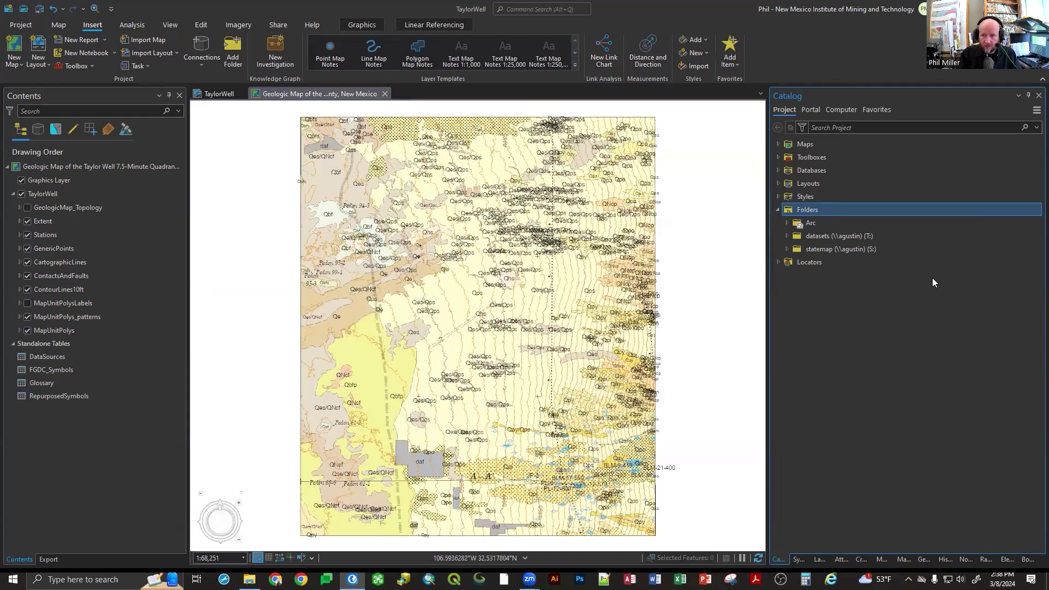
Step: Set the statemap (S:) folder connection to be added to all new projects
right_click(835, 248)
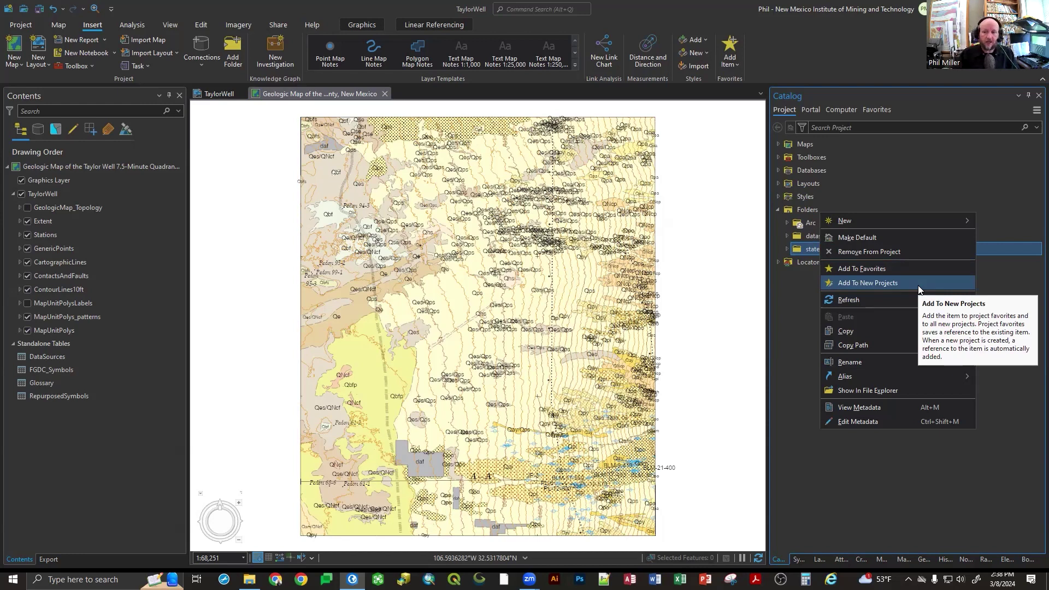
click(918, 284)
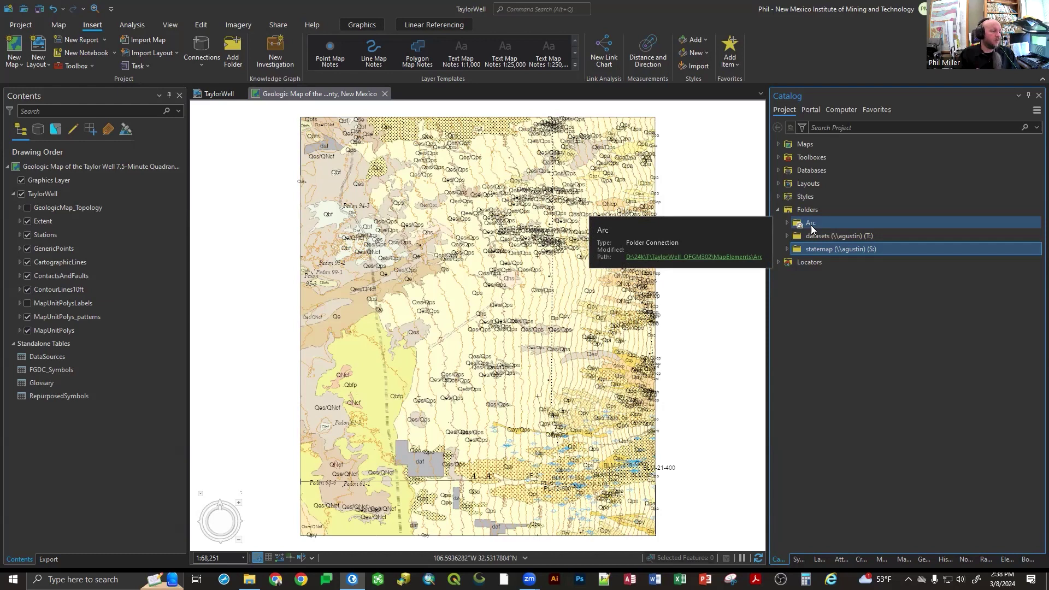
Step: Examine the TaylorWell_OFGM302 folder structure in File Explorer, down to the Rasters folder inside Repository
click(693, 257)
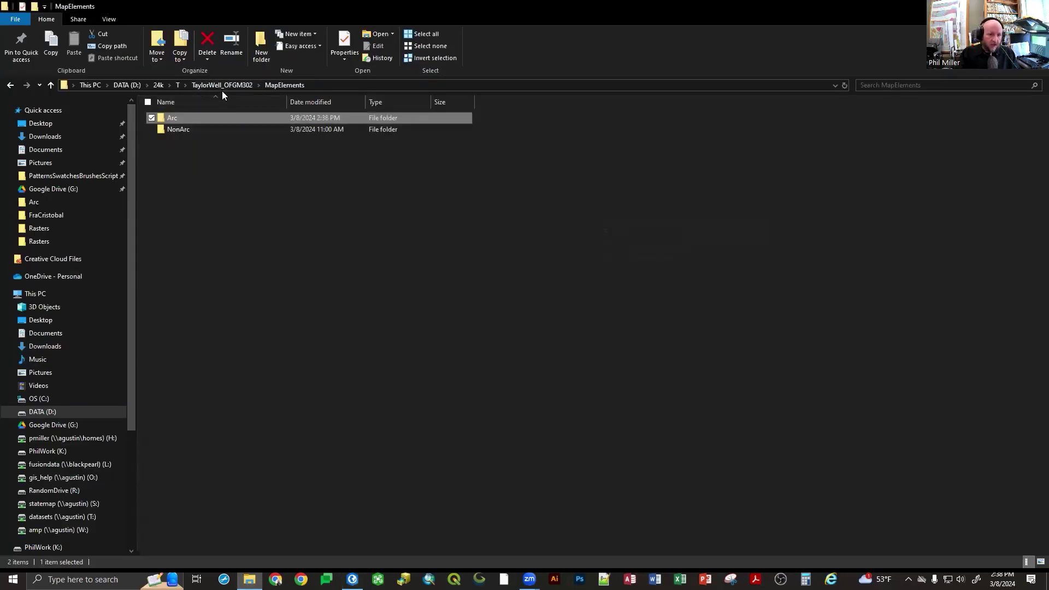
click(223, 84)
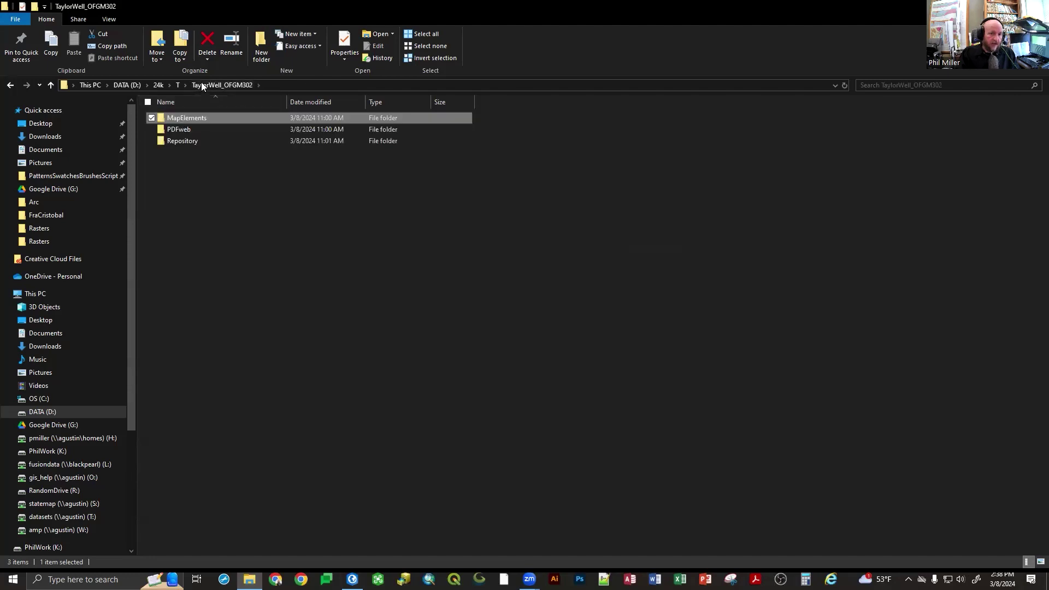
click(177, 84)
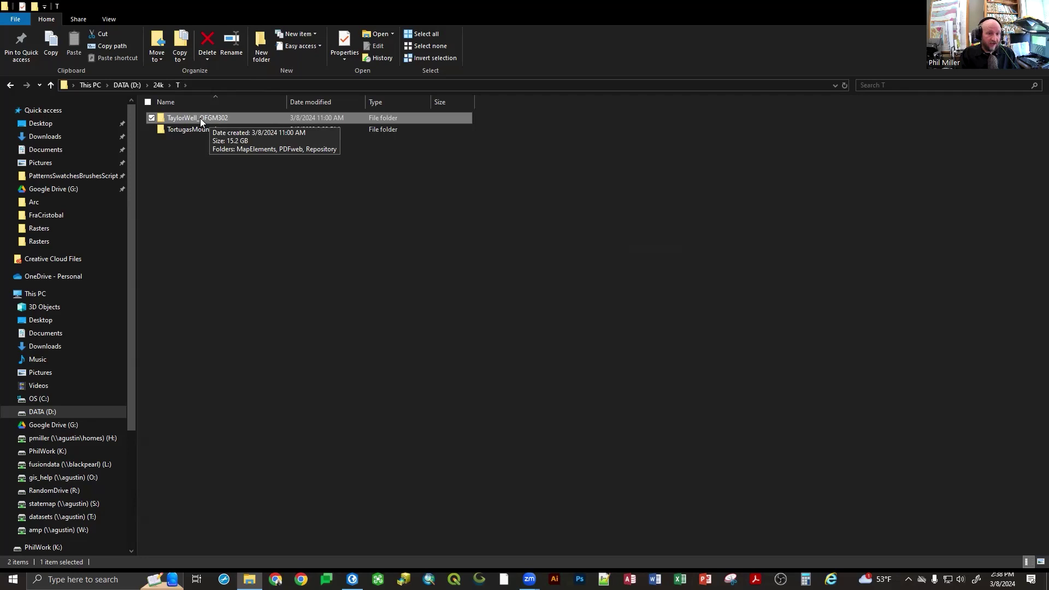
double_click(200, 118)
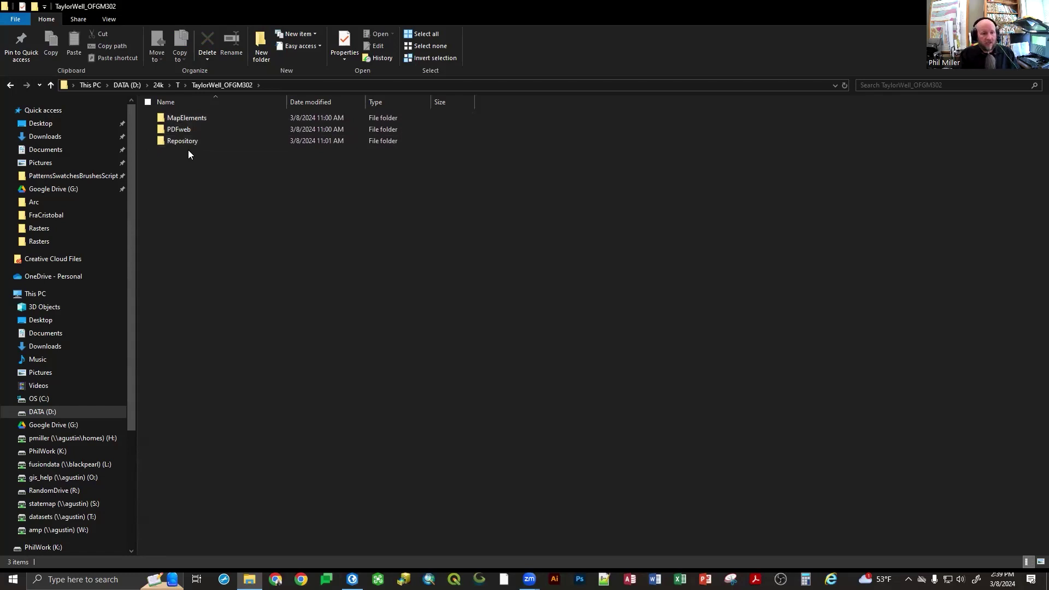
double_click(188, 141)
double_click(185, 155)
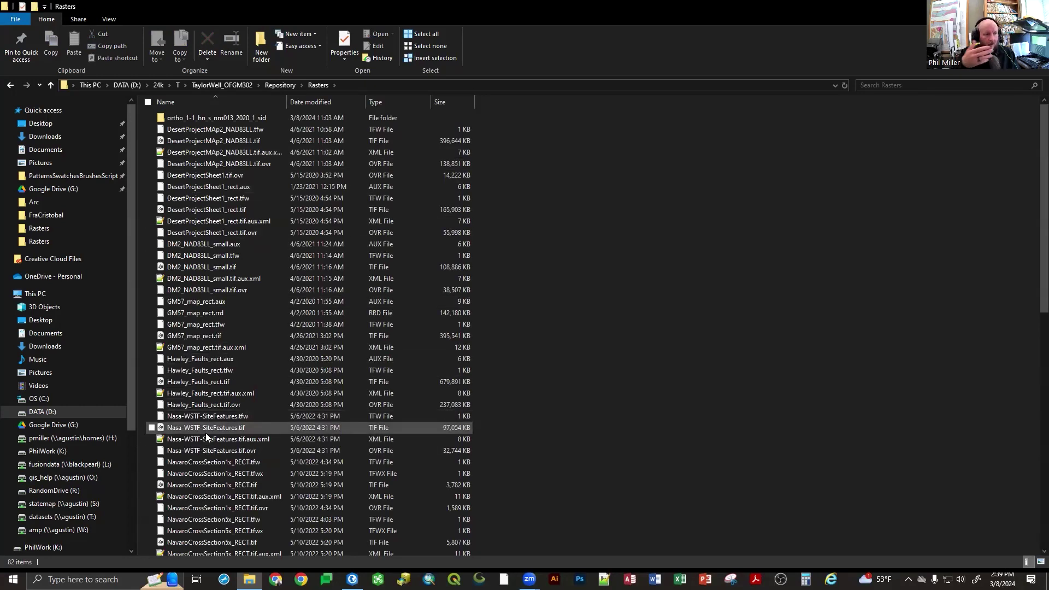
mouse_move(205, 432)
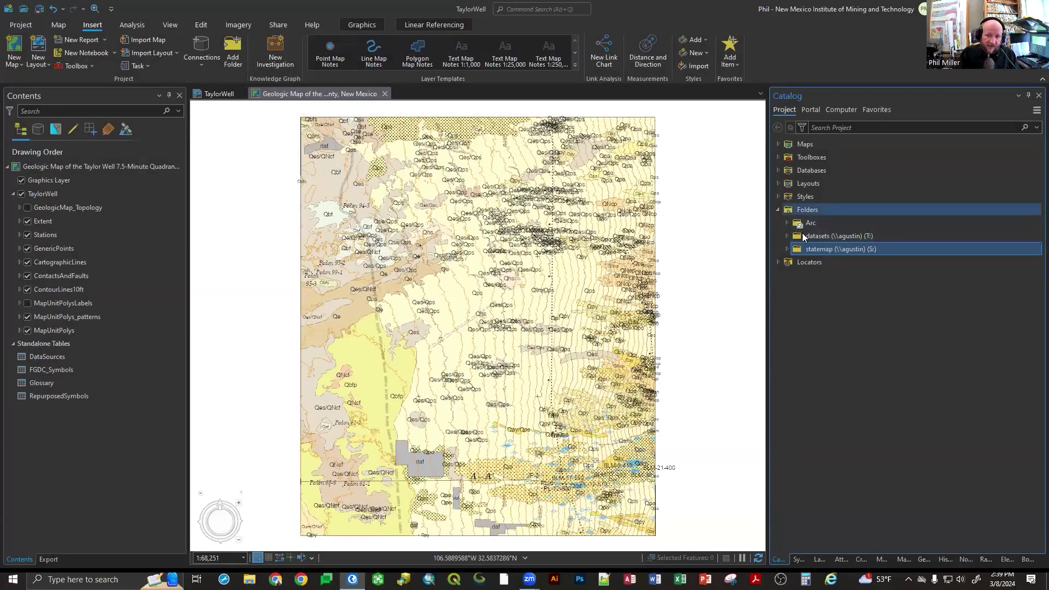
Step: Compare the Arc folder in File Explorer with the Arc connection in ArcGIS Pro side by side, and show the parent TaylorWell_OFGM302 folder
click(788, 223)
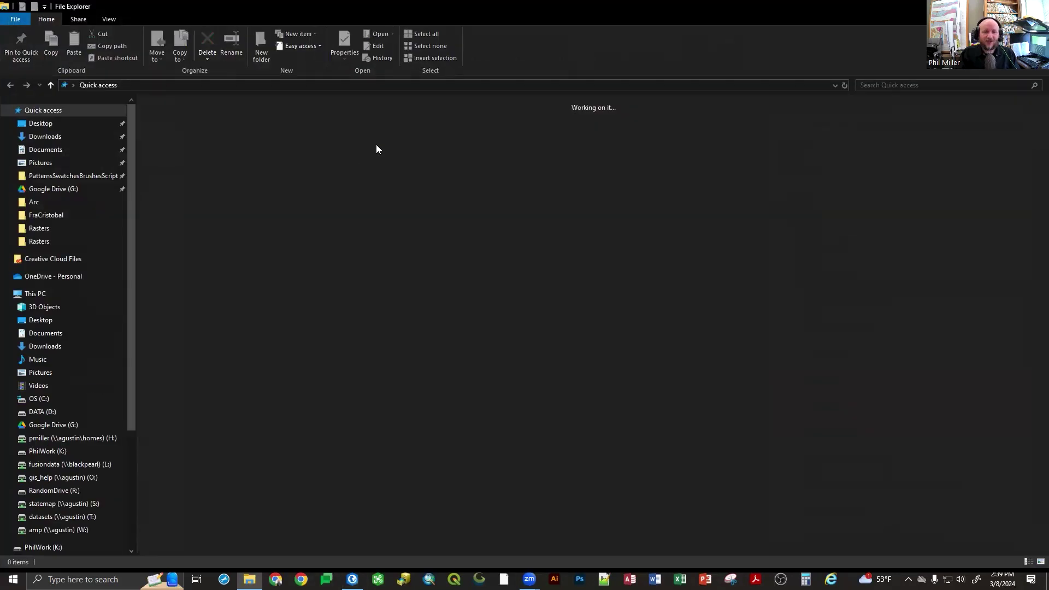
click(202, 218)
right_click(202, 221)
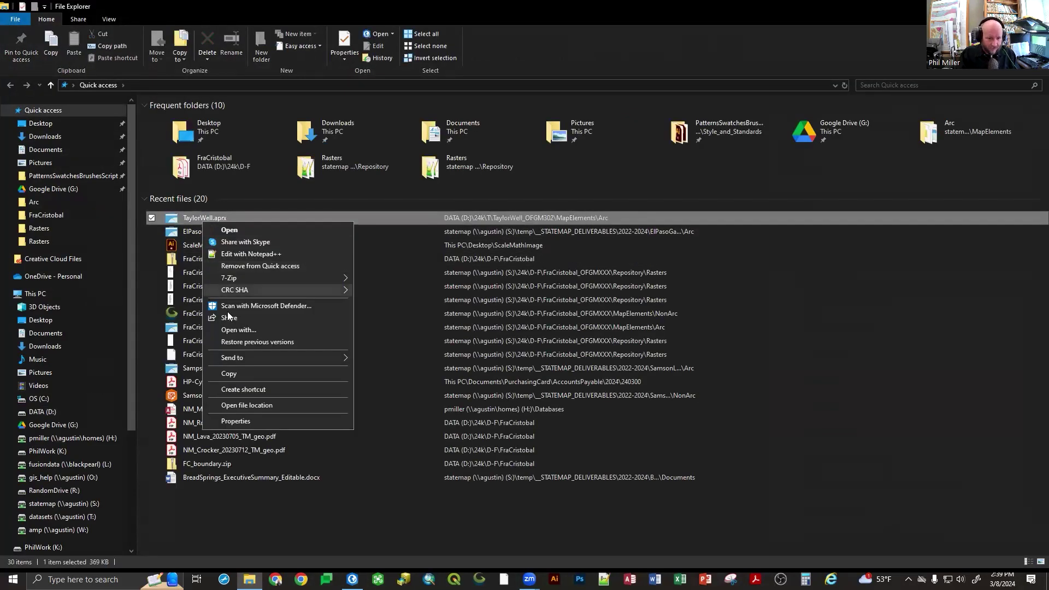
click(236, 405)
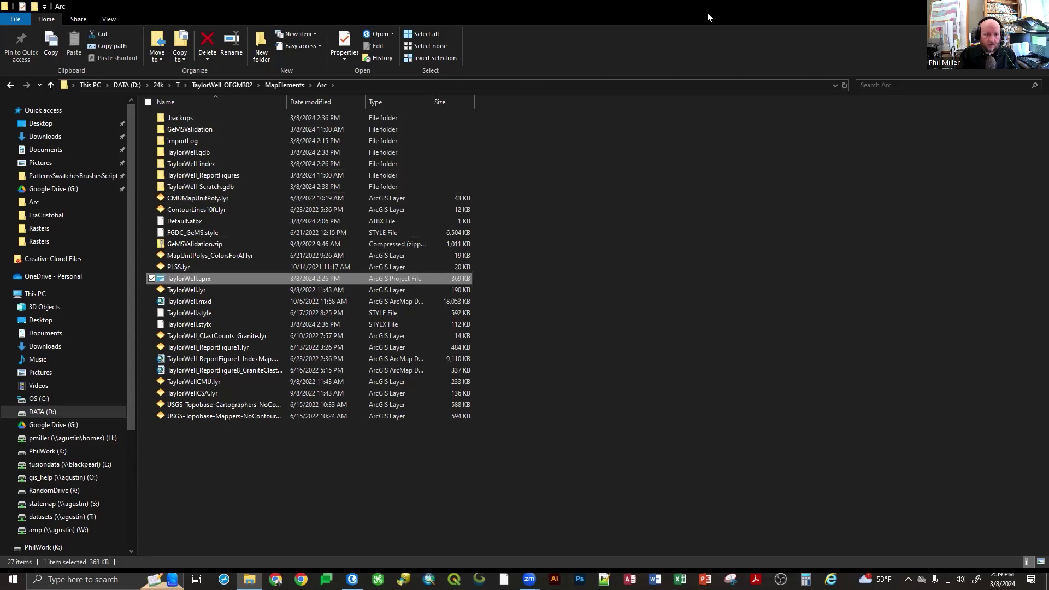
key(super+Left)
click(905, 68)
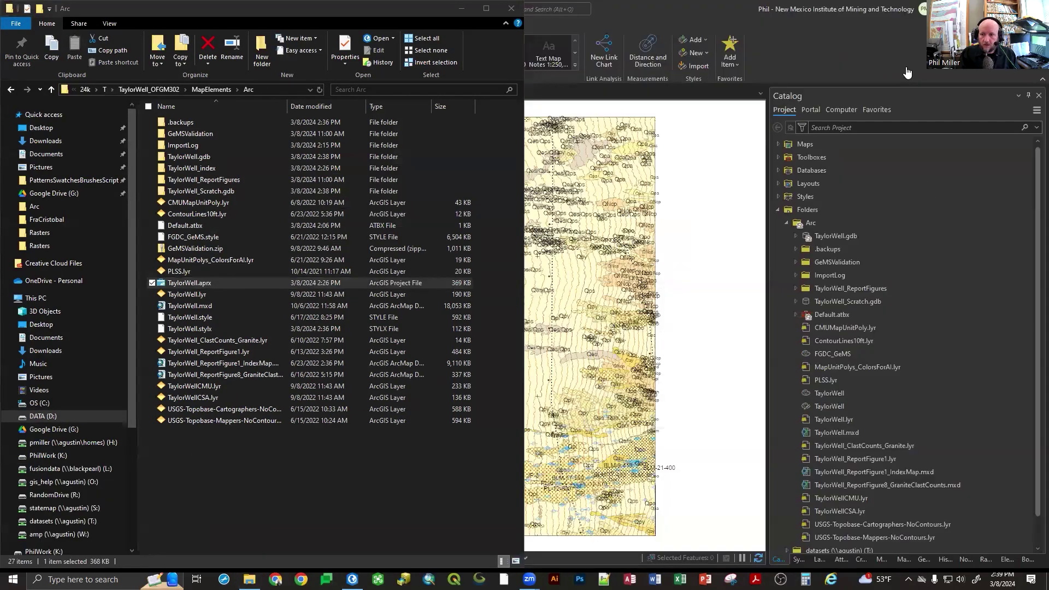
click(787, 224)
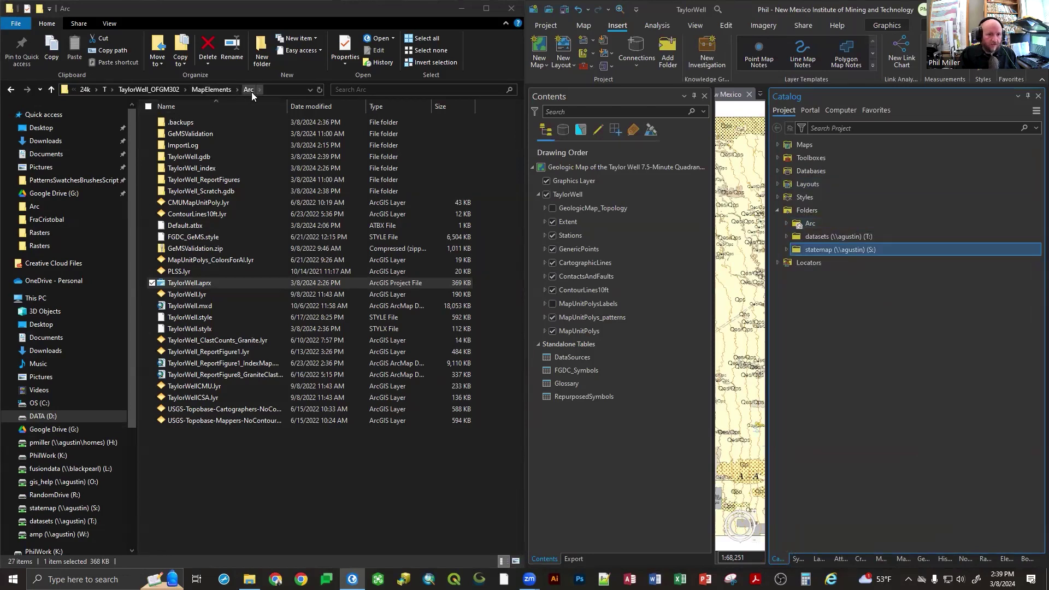
click(162, 90)
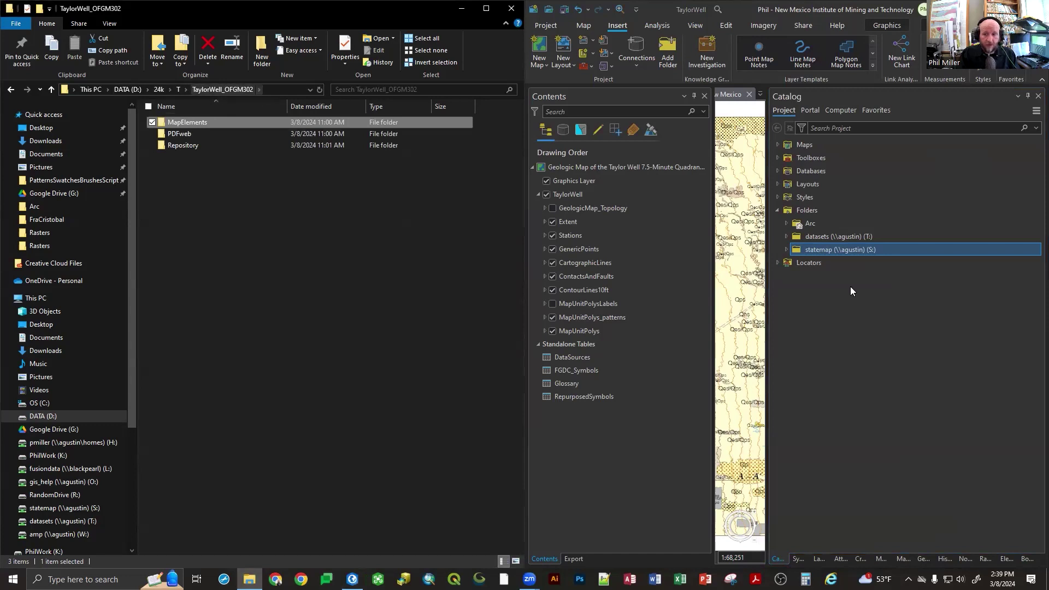
Step: Add a folder connection to TaylorWell_OFGM302, found under 24k and T on the DATA (D:) drive
right_click(812, 210)
click(826, 216)
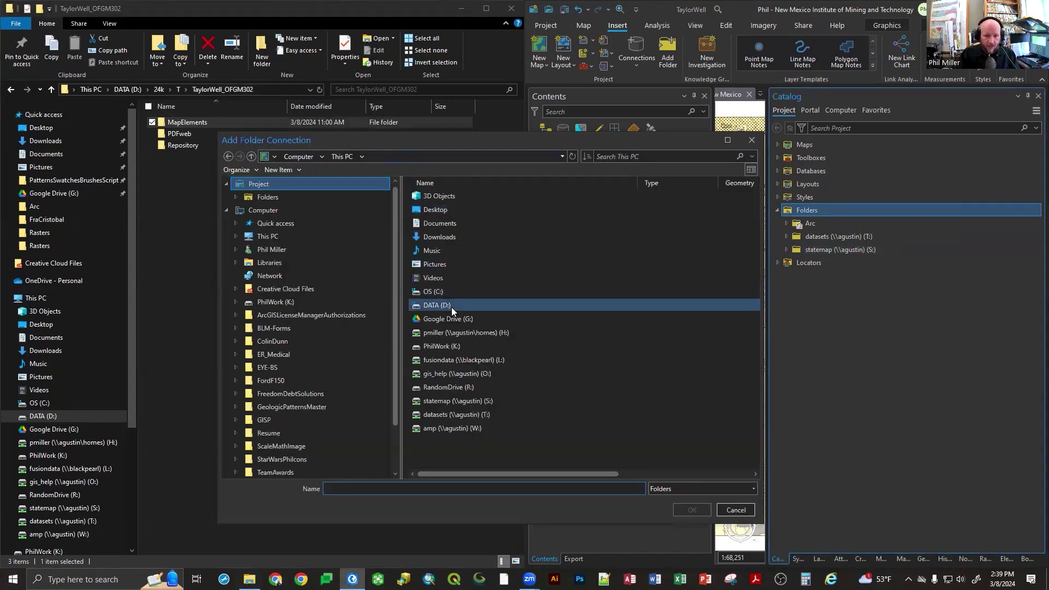
double_click(452, 305)
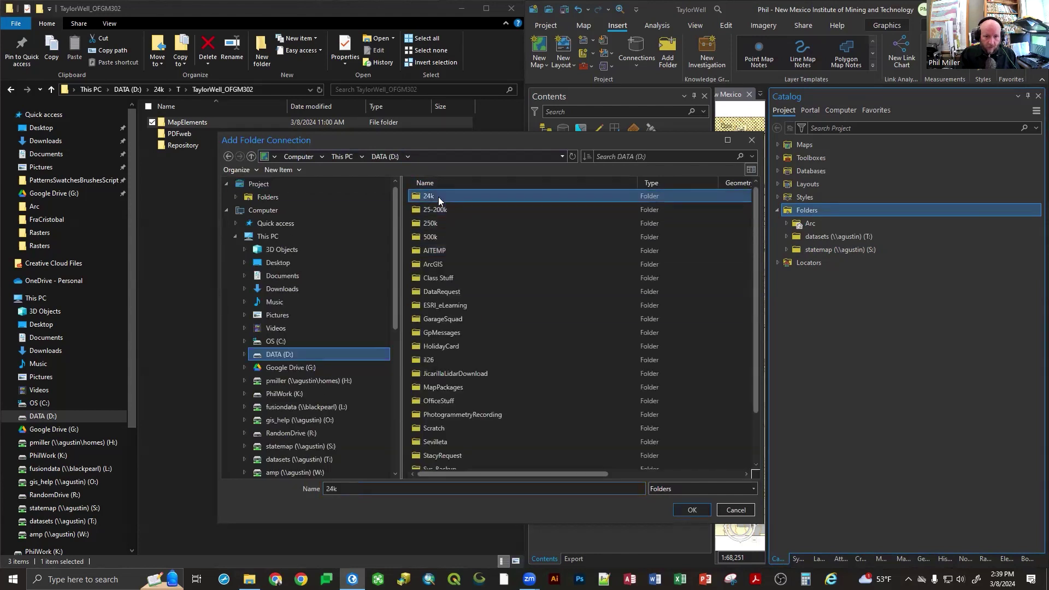
double_click(438, 196)
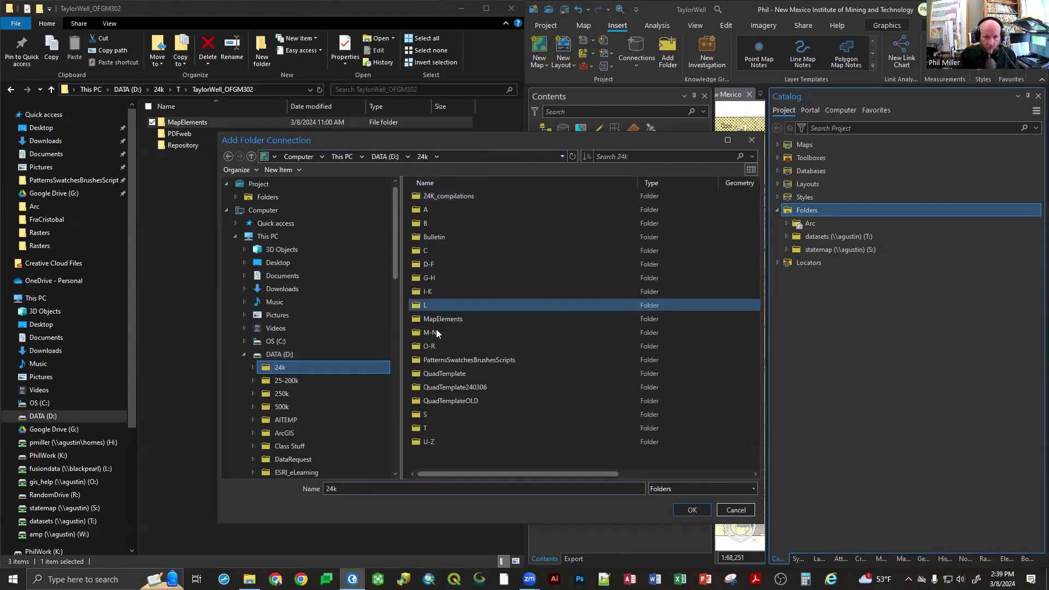
double_click(431, 427)
click(431, 198)
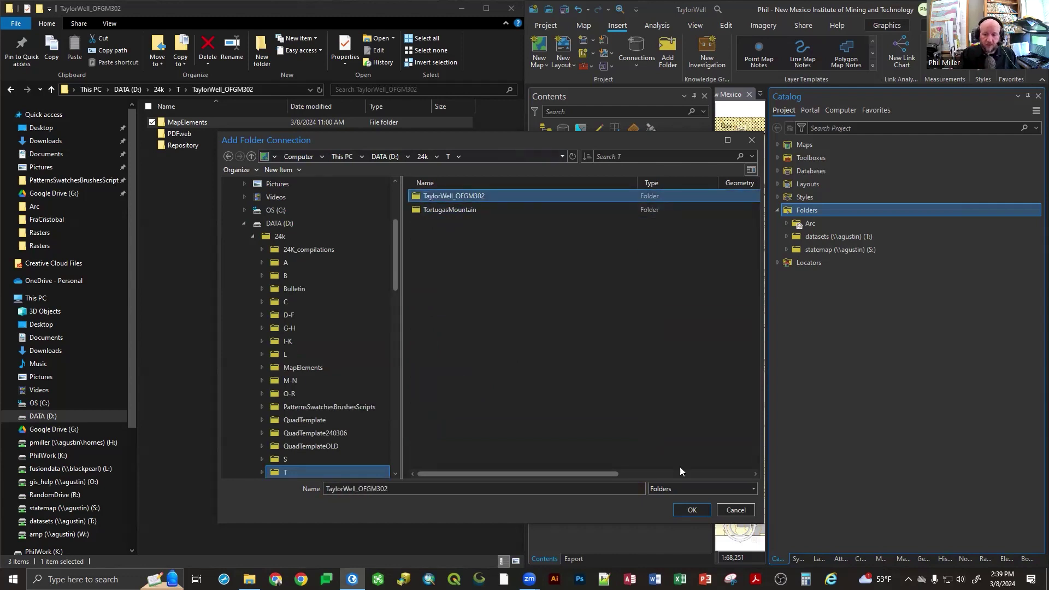
click(692, 510)
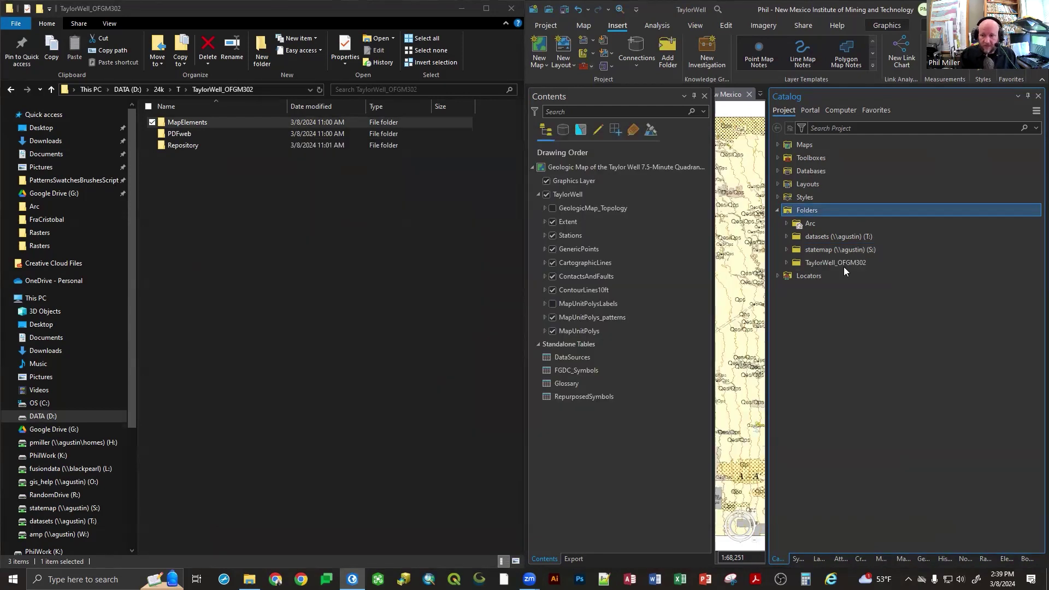
Step: Examine the TaylorWell_OFGM302 connection's Repository folder, including its Rasters and Arc subfolders, alongside the project's Arc connection
click(785, 263)
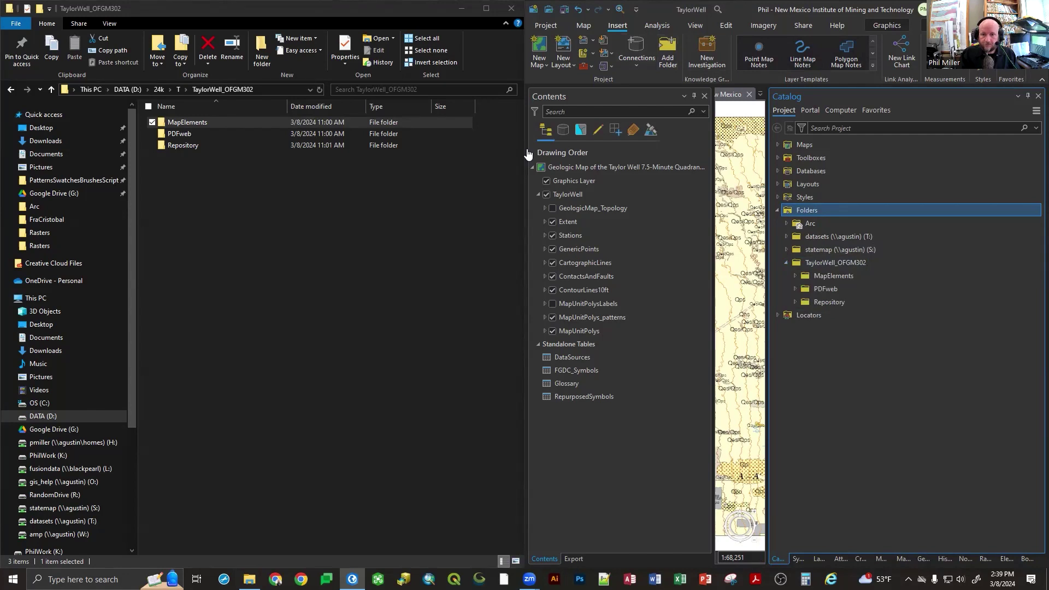
double_click(734, 6)
click(795, 301)
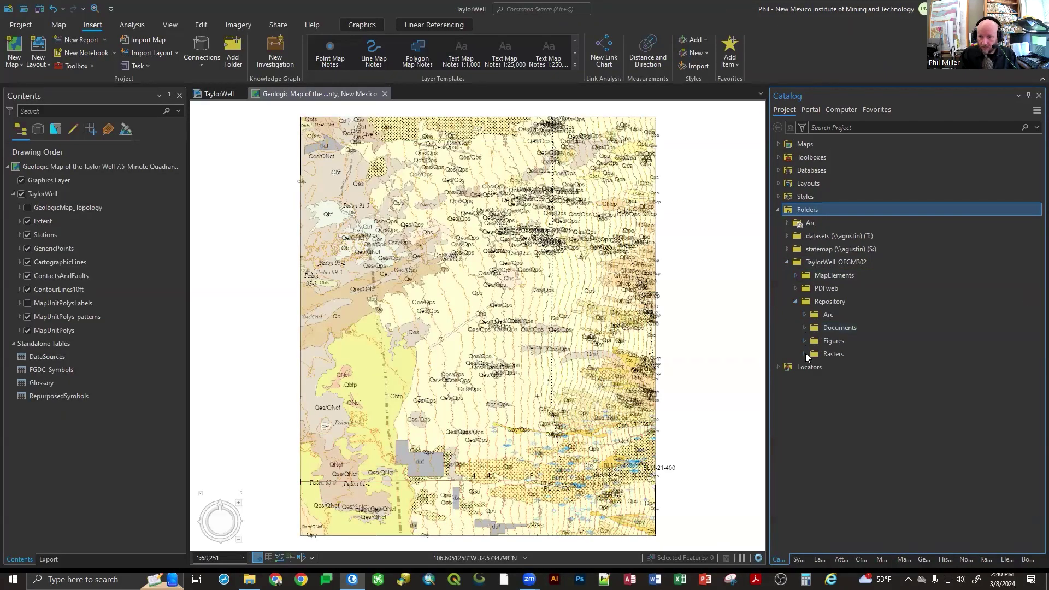
click(804, 354)
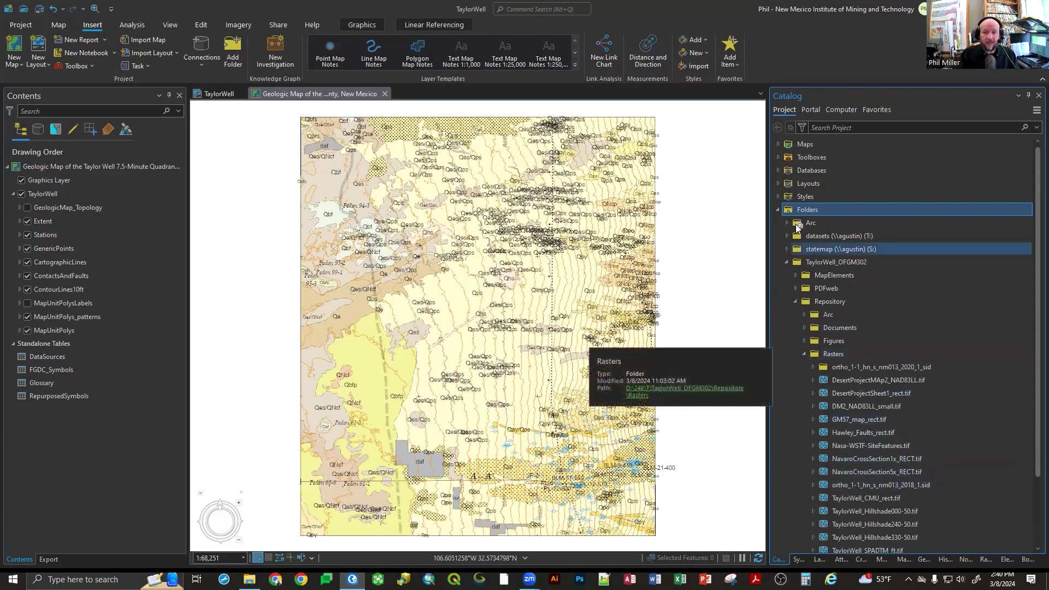
click(786, 264)
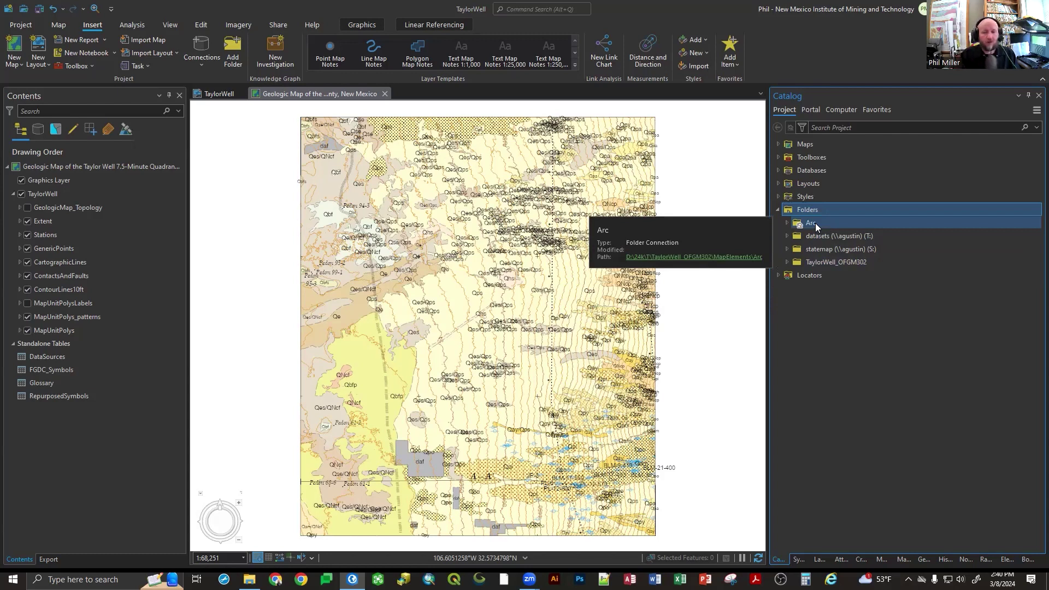
click(787, 223)
click(787, 223)
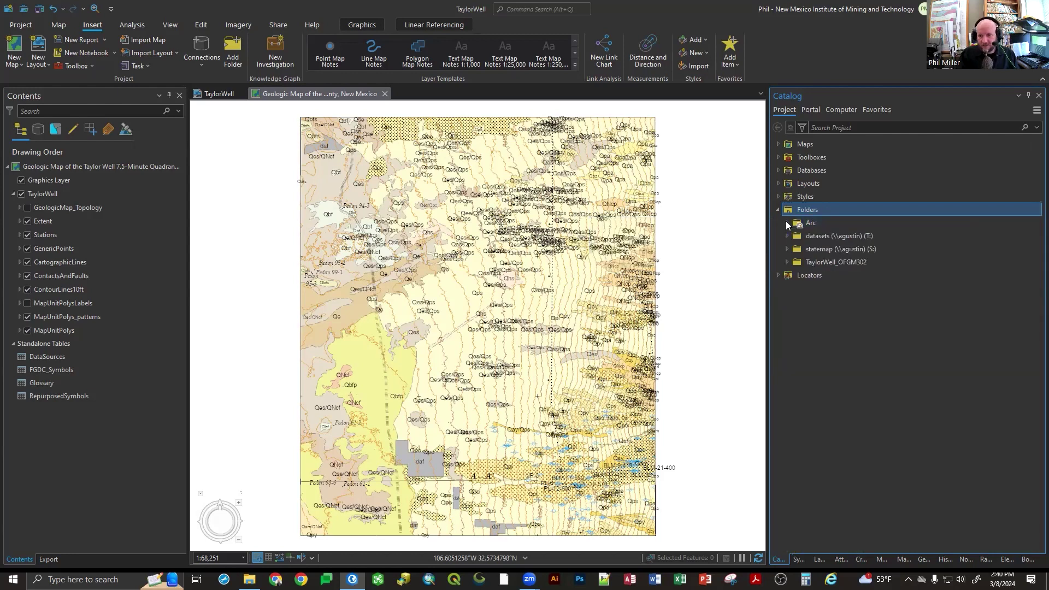
click(787, 262)
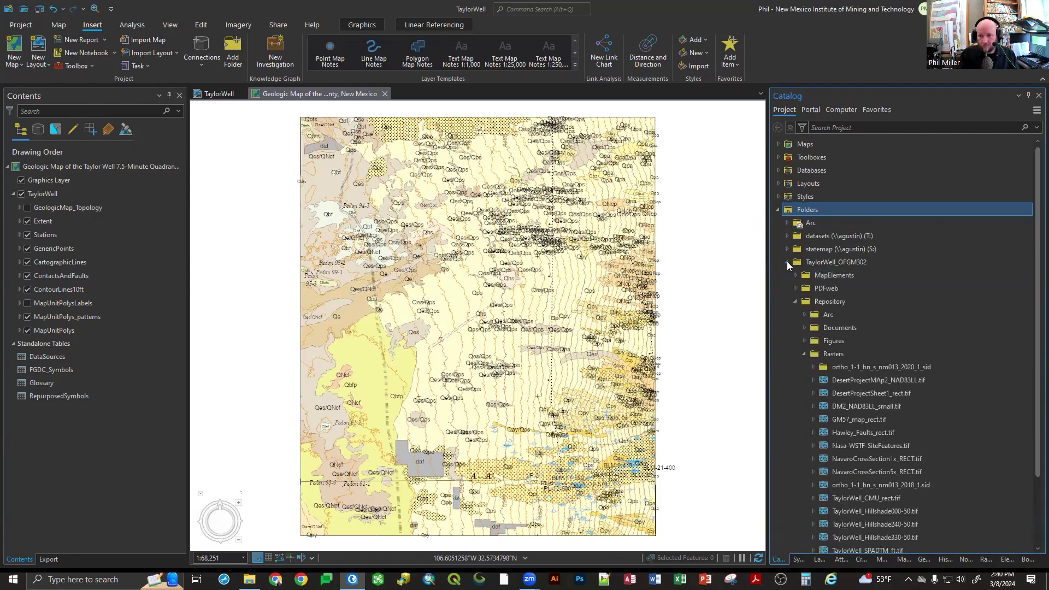
click(804, 315)
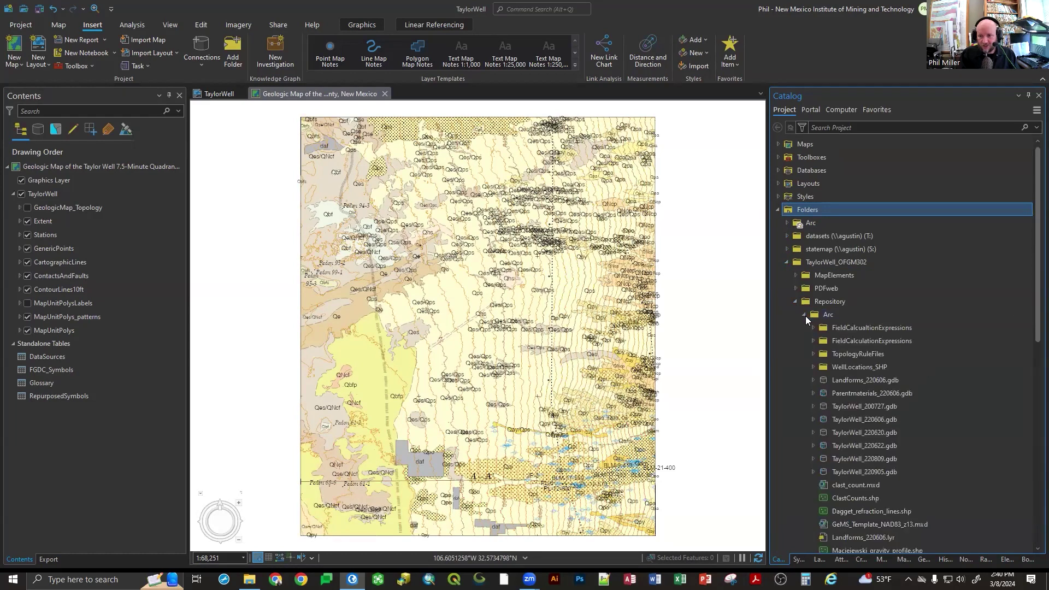
Step: Remove the TaylorWell_OFGM302 folder connection from the project and add it again from the T folder
right_click(812, 262)
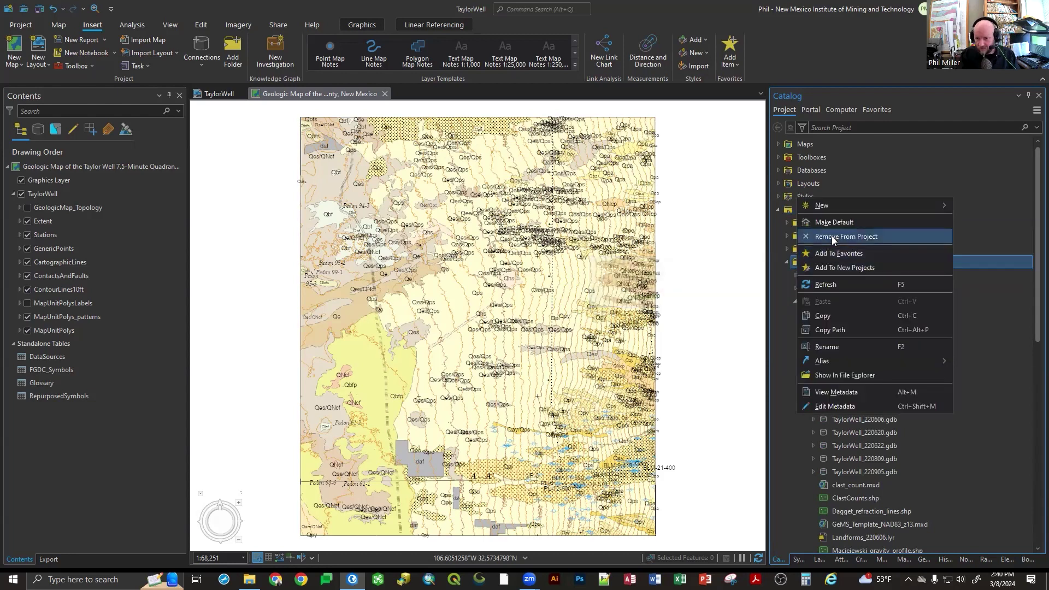
click(833, 241)
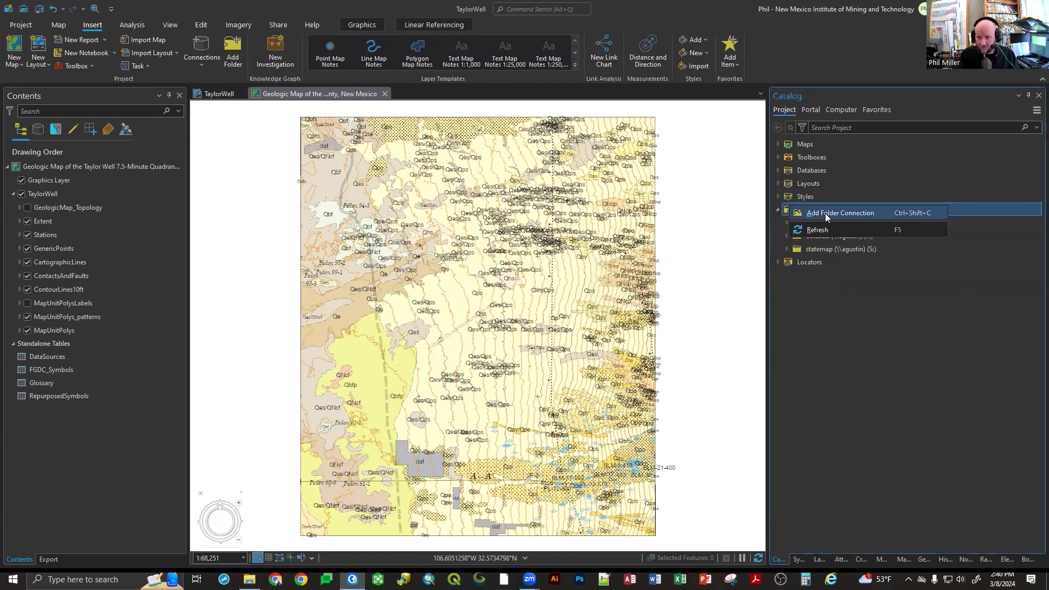
double_click(824, 213)
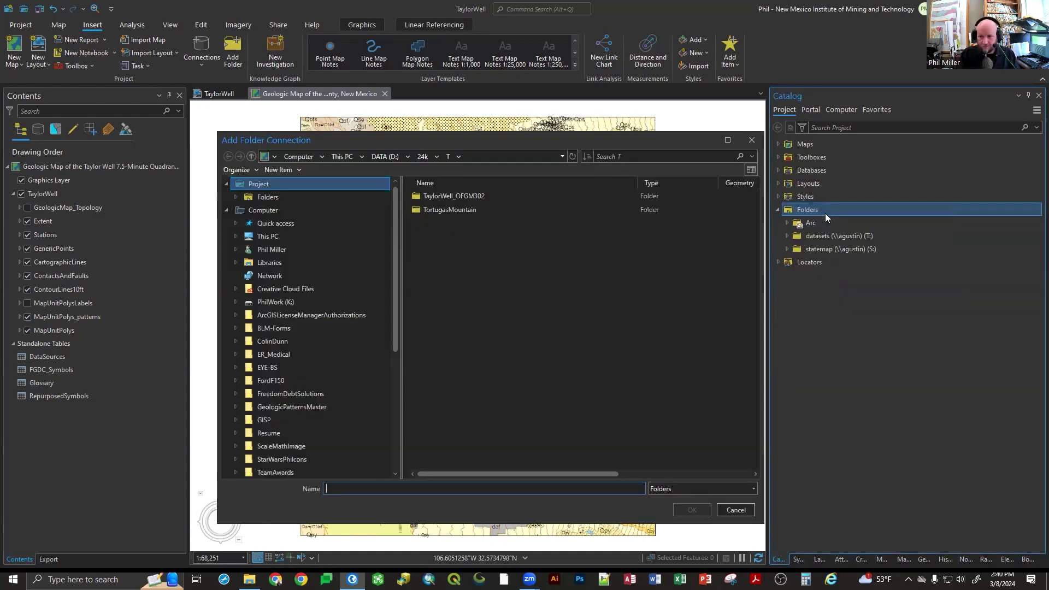
click(444, 195)
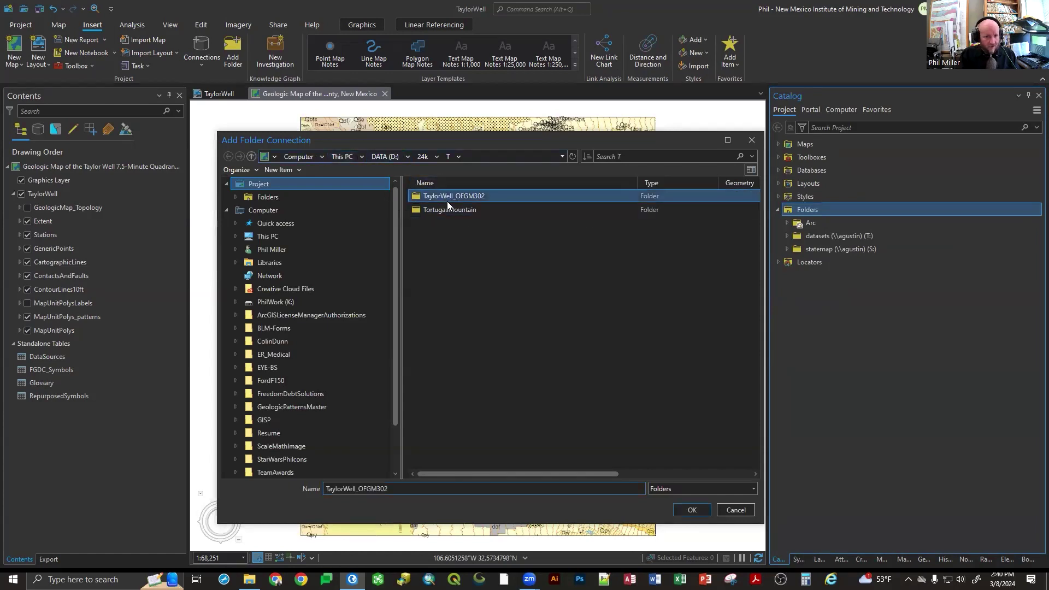
click(692, 509)
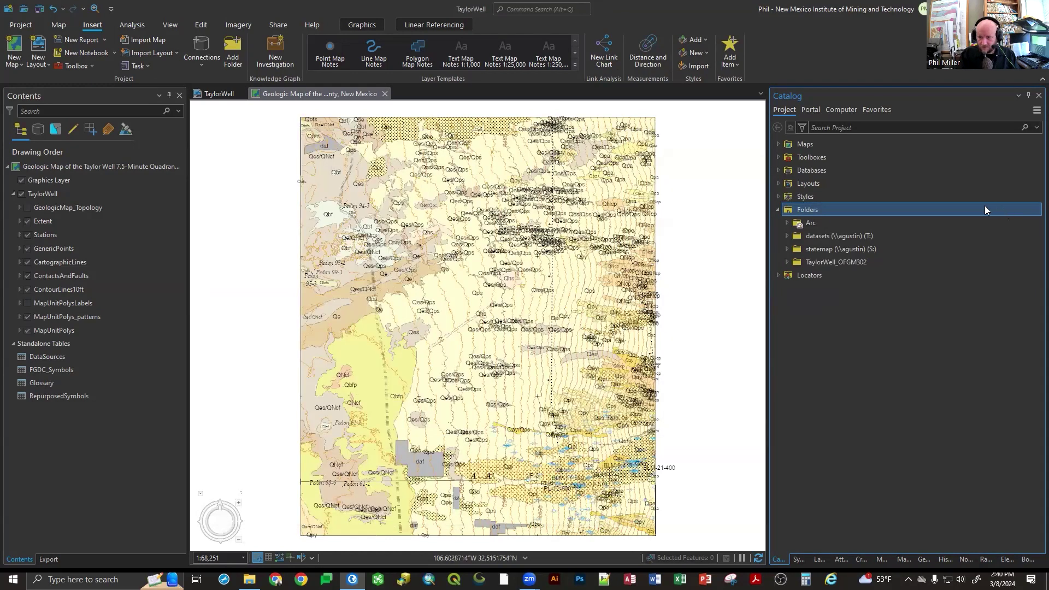
Step: Compare the Arc folder inside TaylorWell_OFGM302's MapElements with the project's Arc connection, and collapse the TaylorWell_OFGM302 folder tree
click(787, 262)
click(796, 276)
click(827, 288)
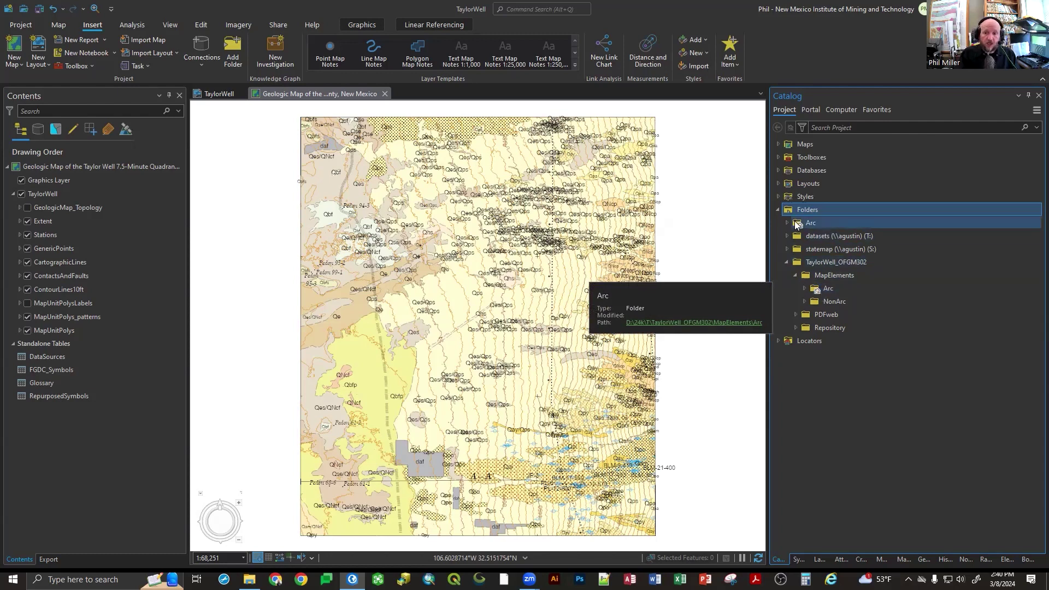
click(815, 275)
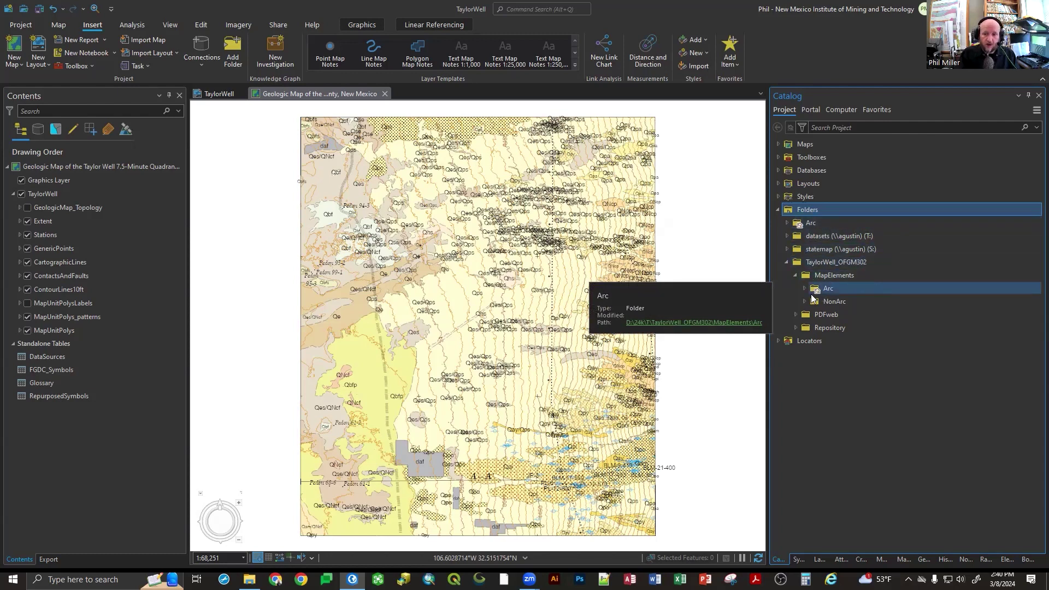
click(802, 225)
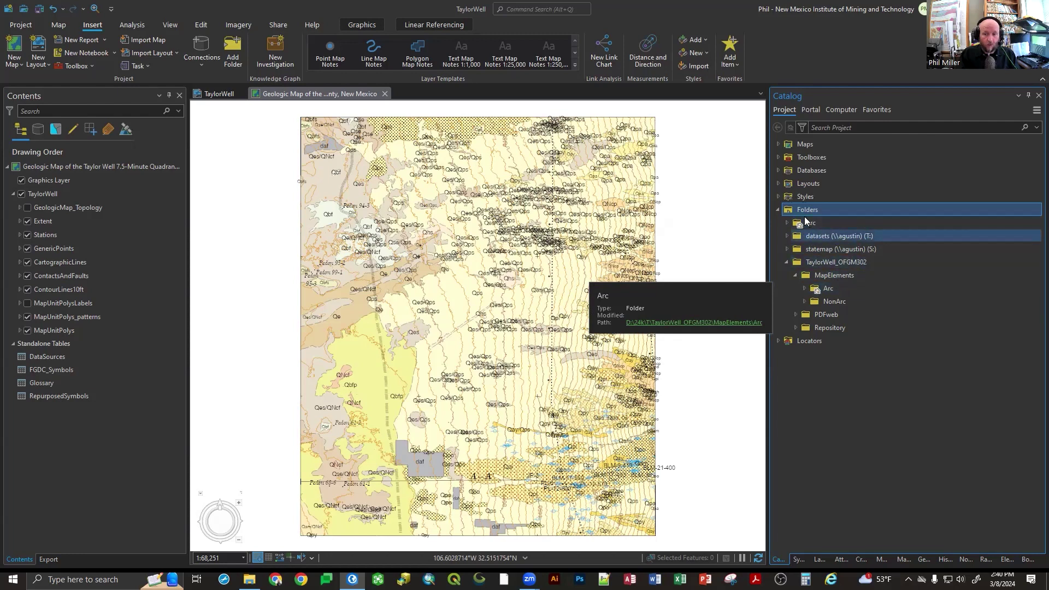
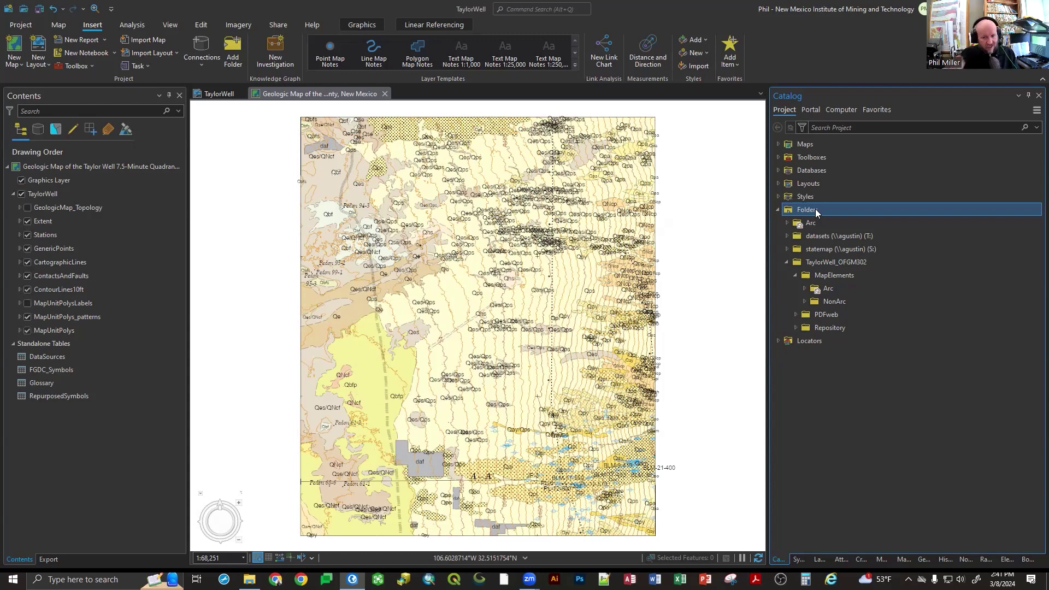
click(786, 263)
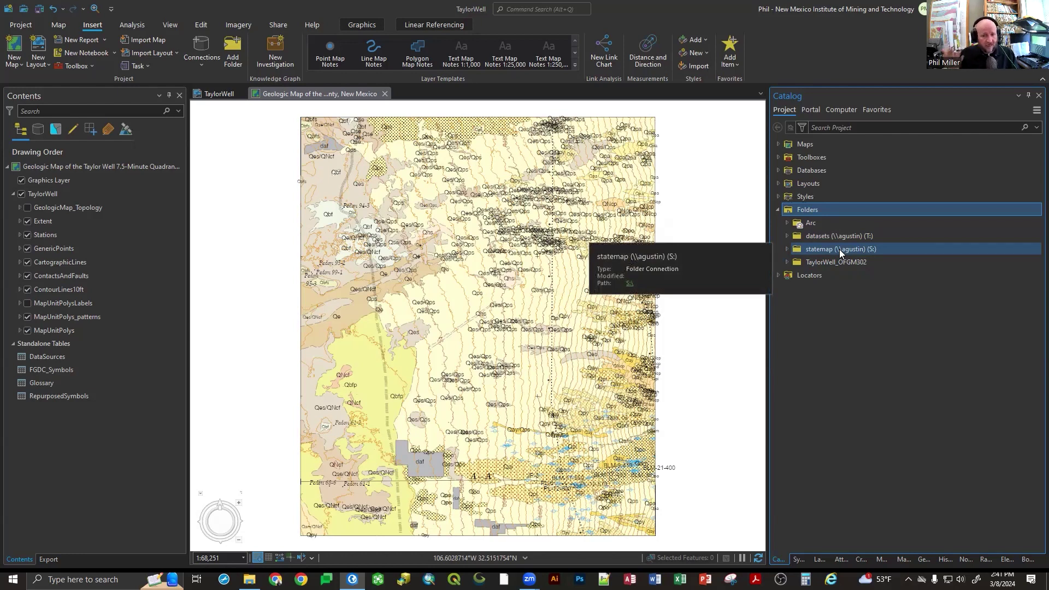
click(844, 329)
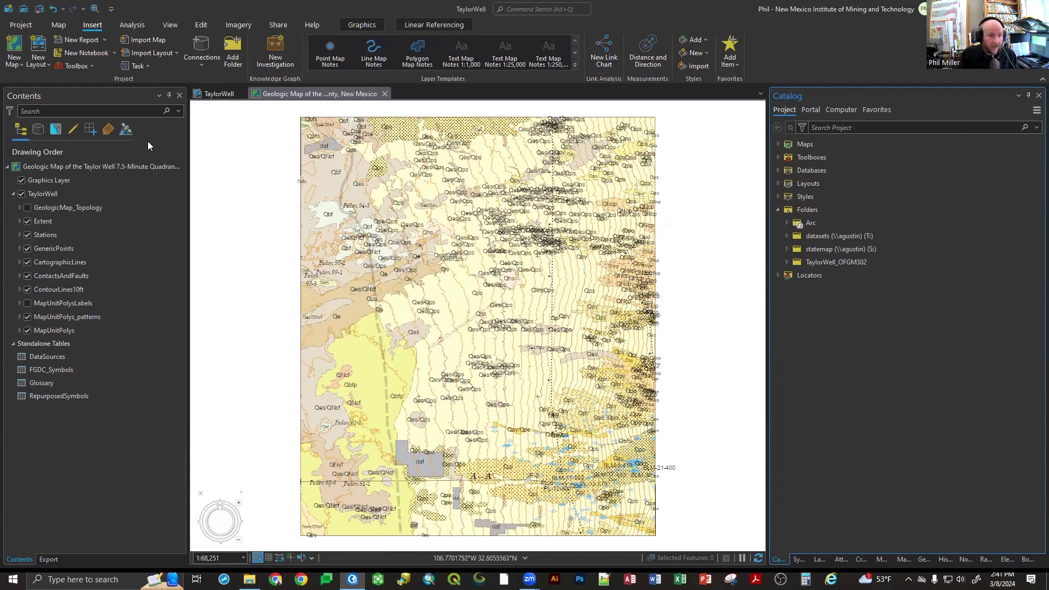
Step: Save the TaylorWell project and collapse the Folders group in the project's catalog
click(39, 9)
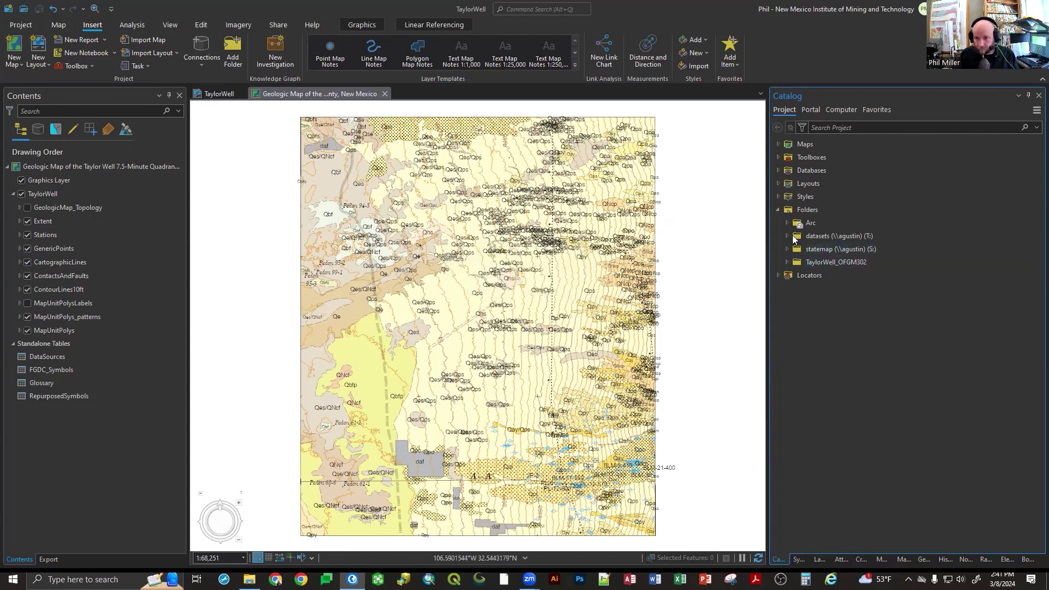
click(778, 210)
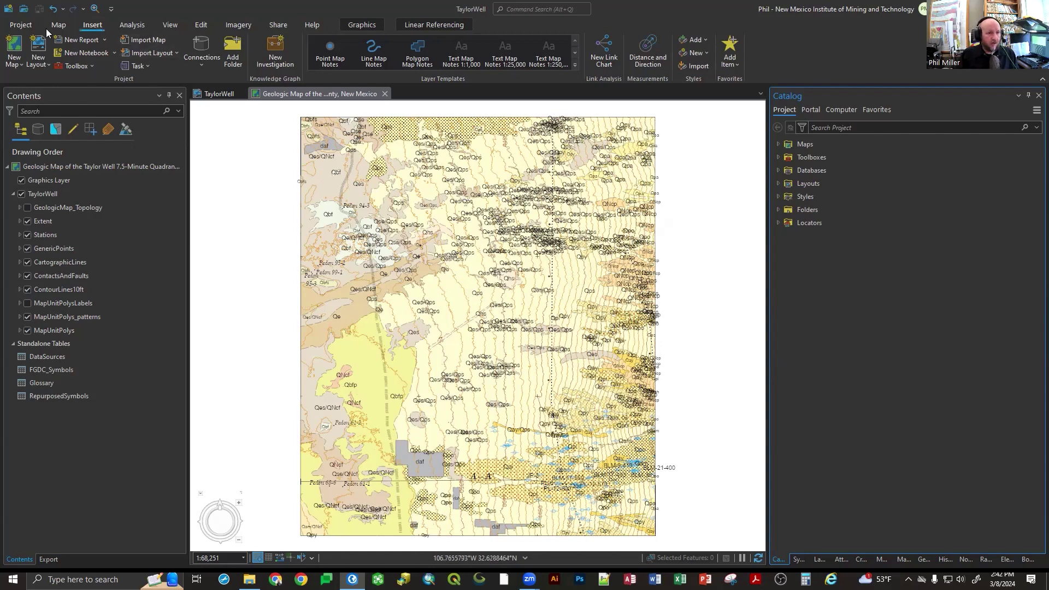
Step: Open the application options at the TaylorWell project's current settings
click(22, 25)
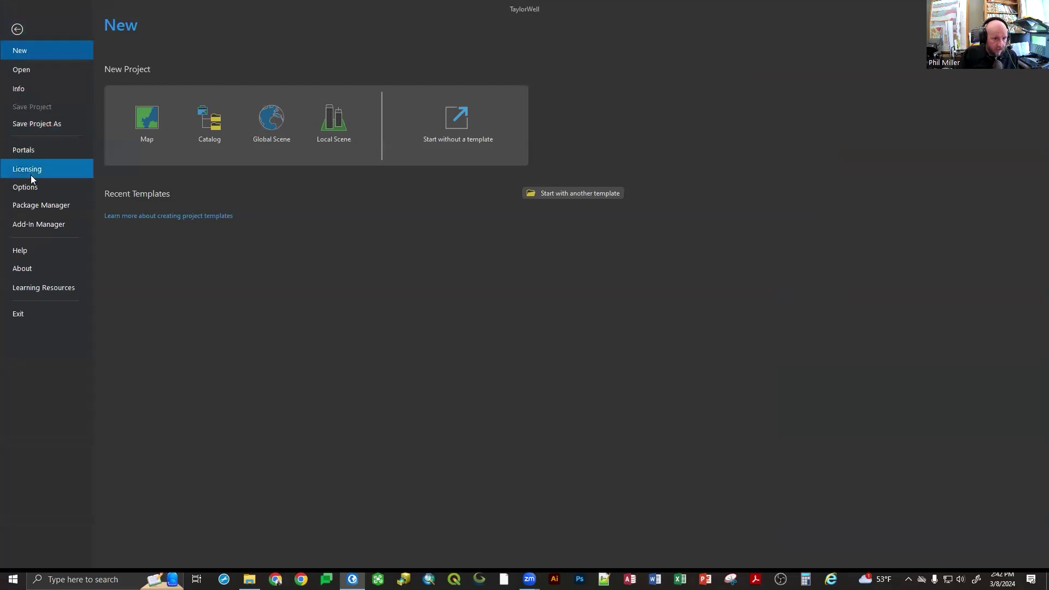
click(17, 29)
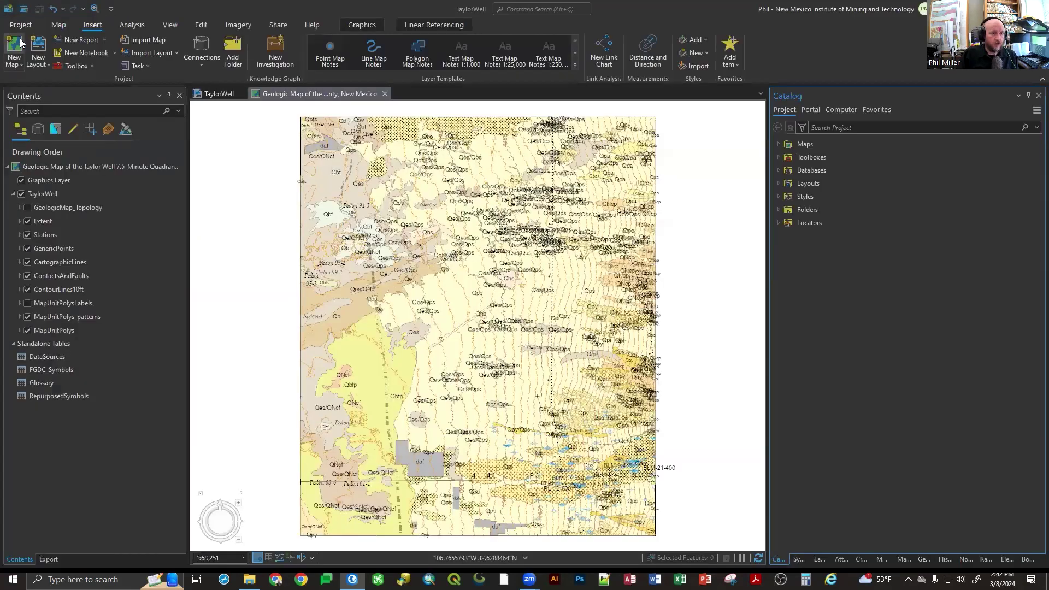
click(20, 26)
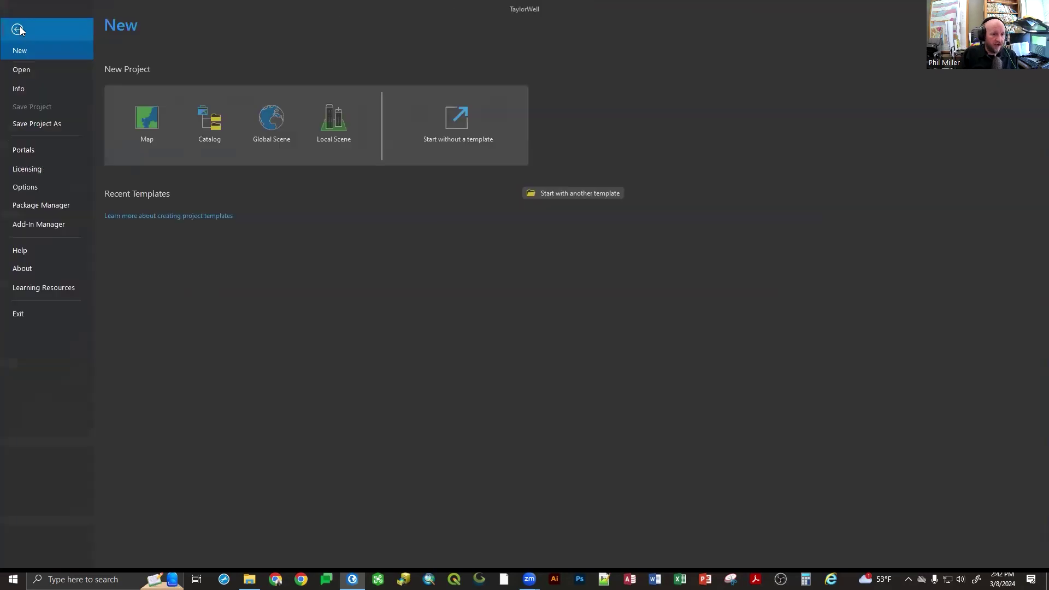
click(19, 188)
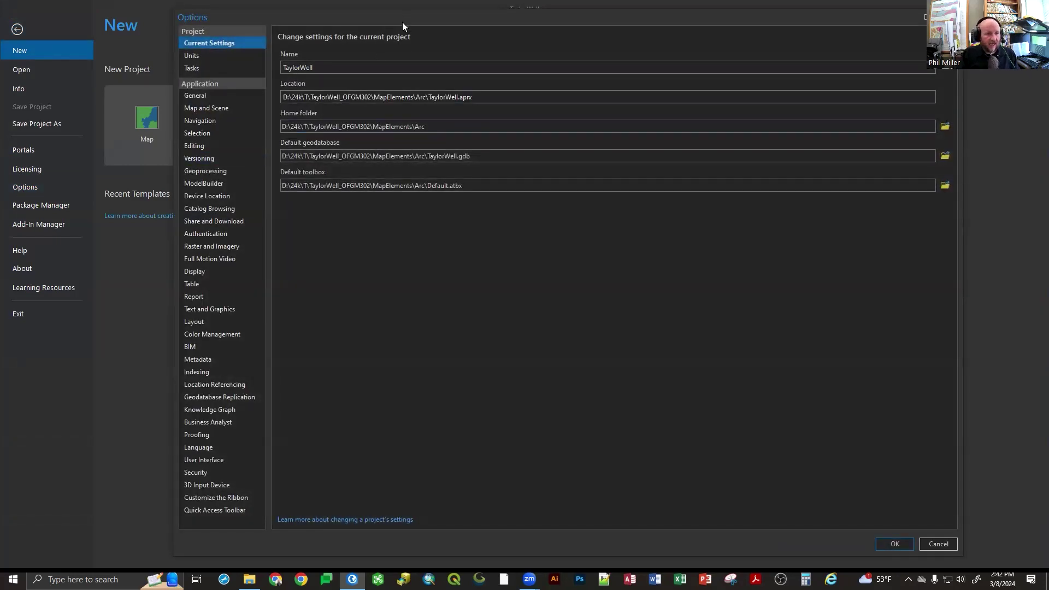
drag(401, 22, 405, 33)
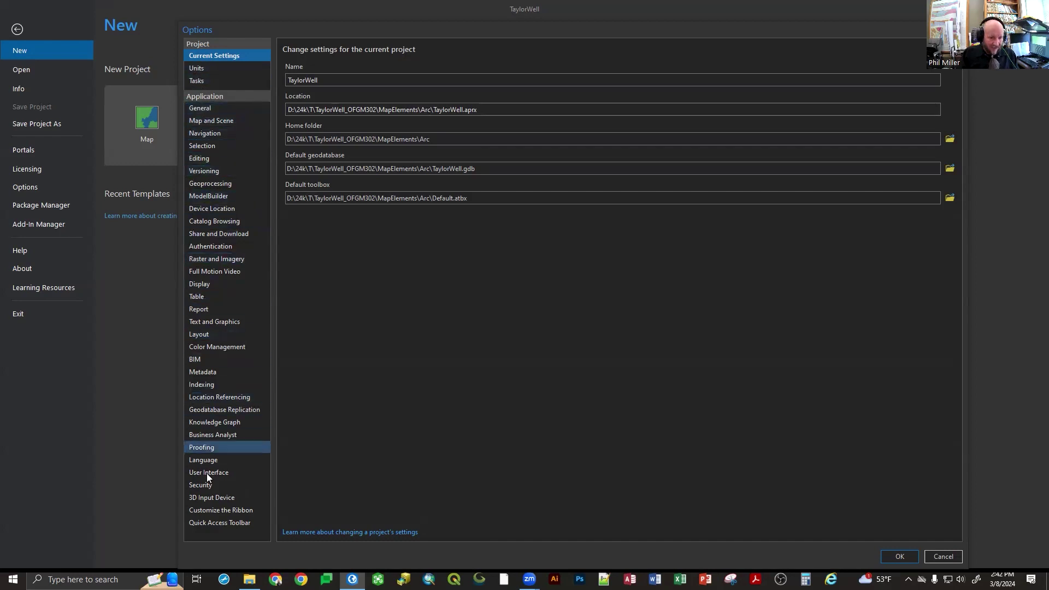
Step: Set North Azimuth as the project's default direction unit, and collapse the Direction Units section
click(208, 67)
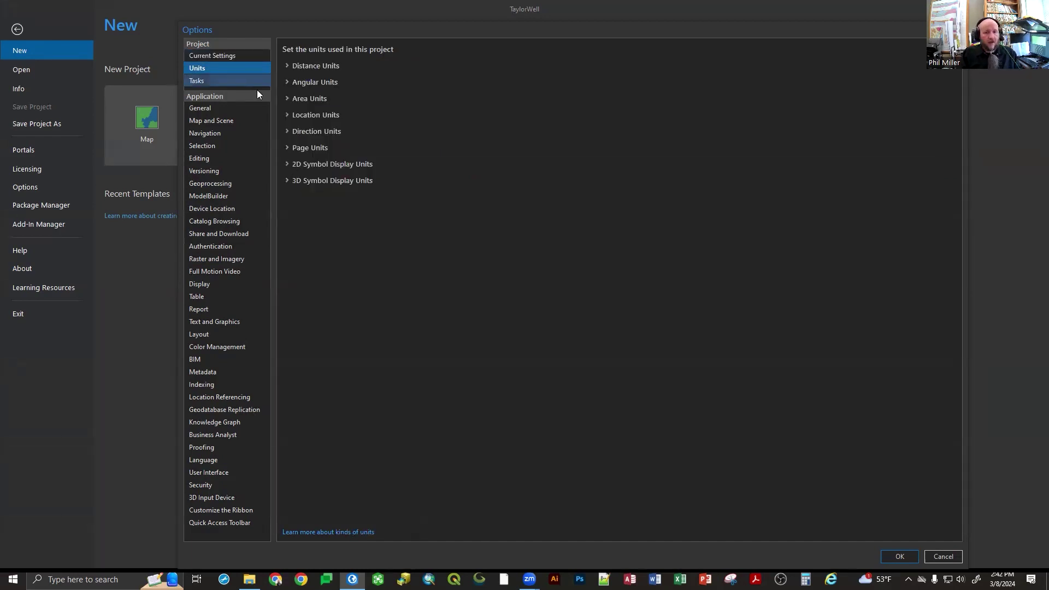
click(303, 132)
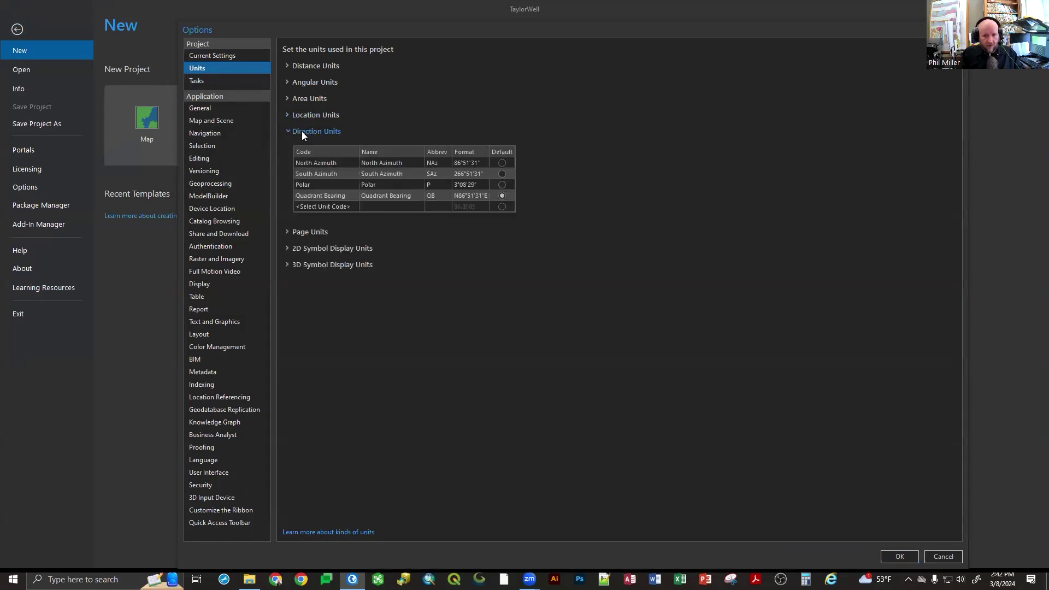
click(302, 162)
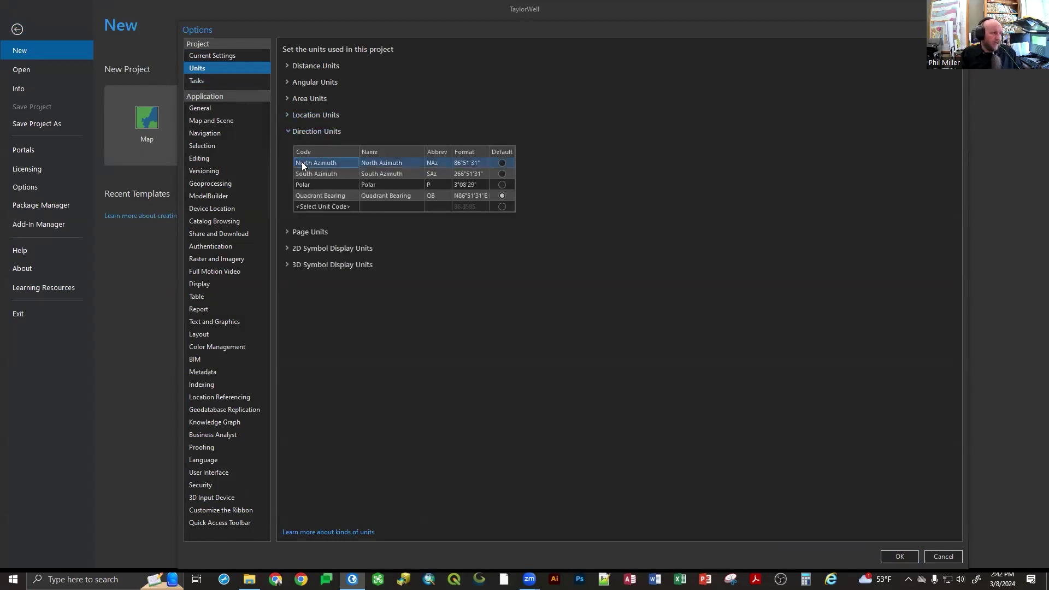
click(309, 184)
click(309, 198)
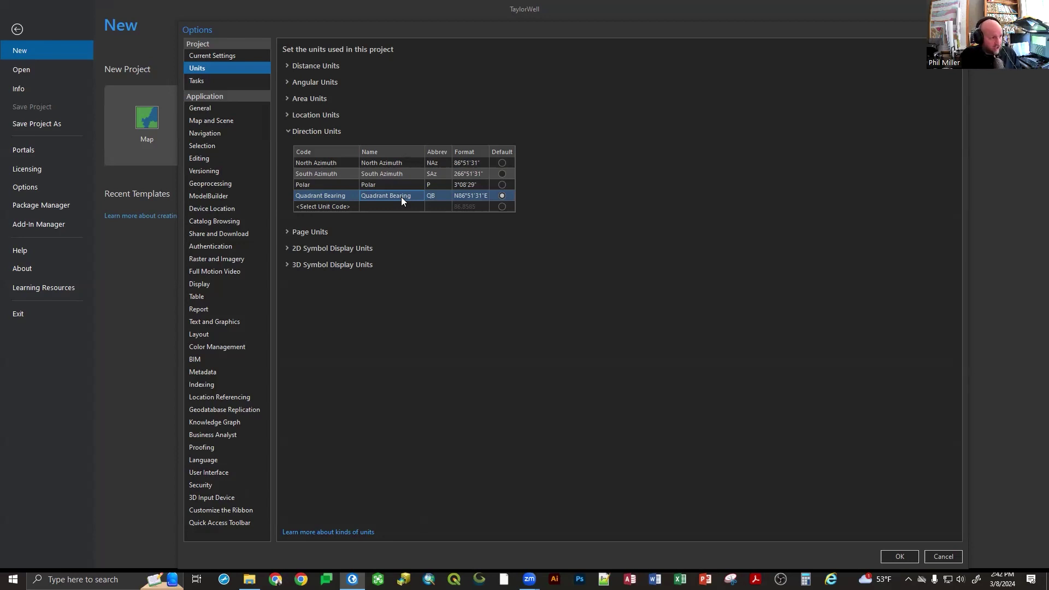
click(317, 161)
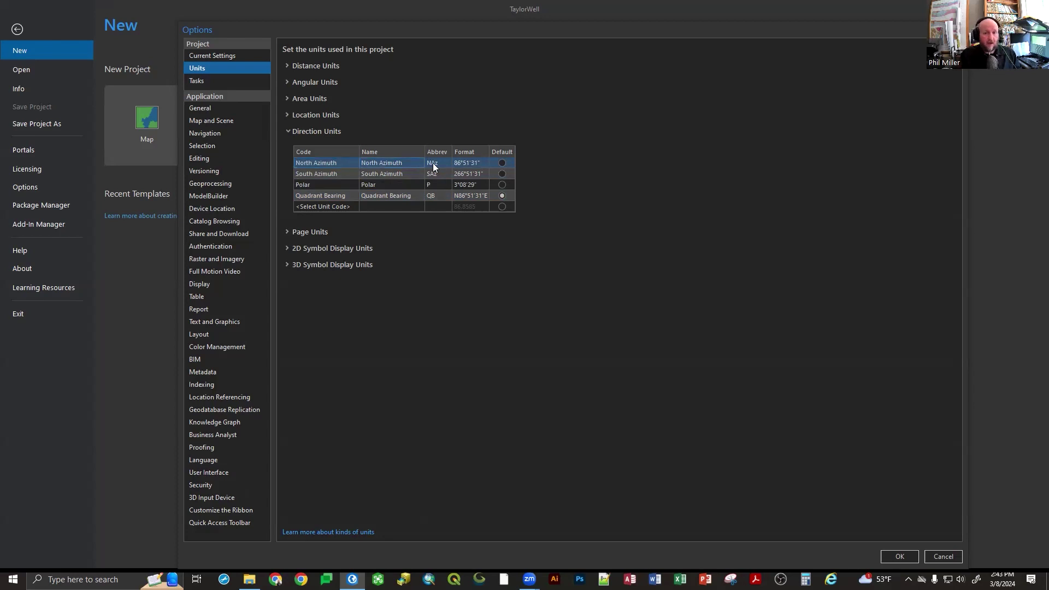
click(403, 162)
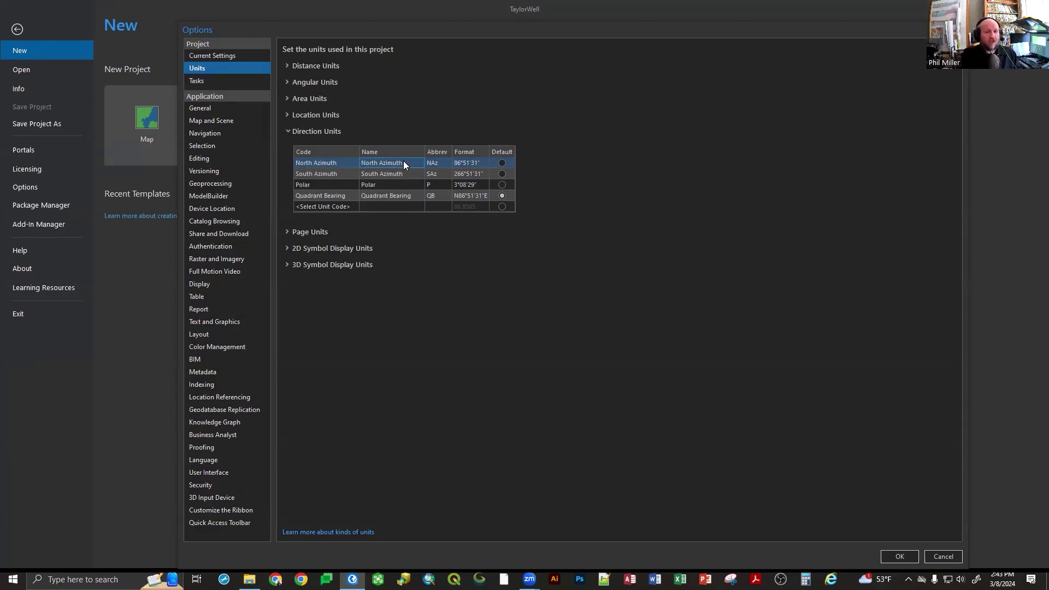
click(501, 163)
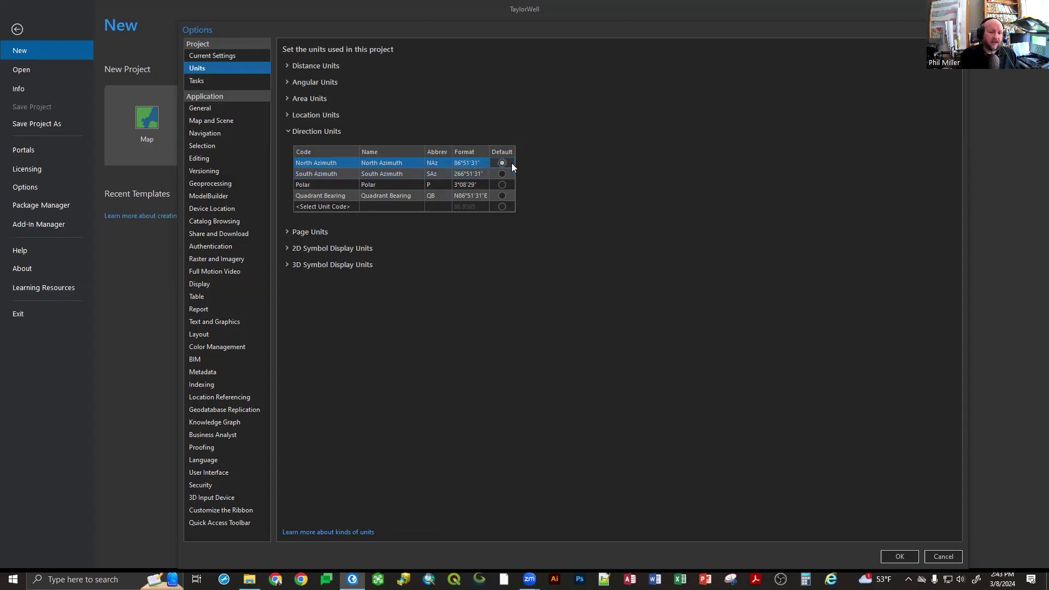
click(288, 132)
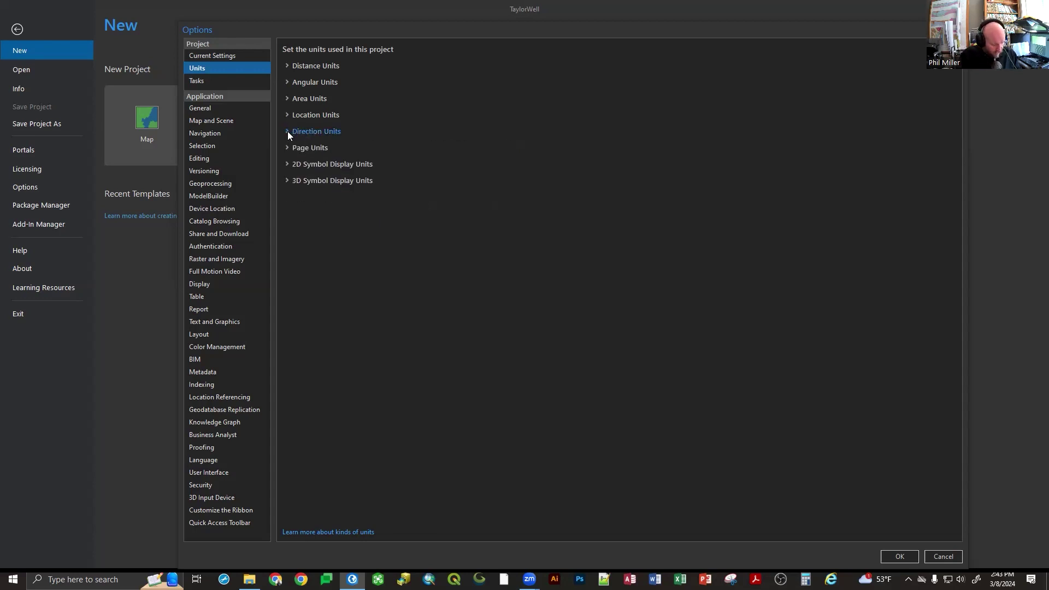
Step: Try the Light application theme in the general options and set it back to Dark
click(220, 108)
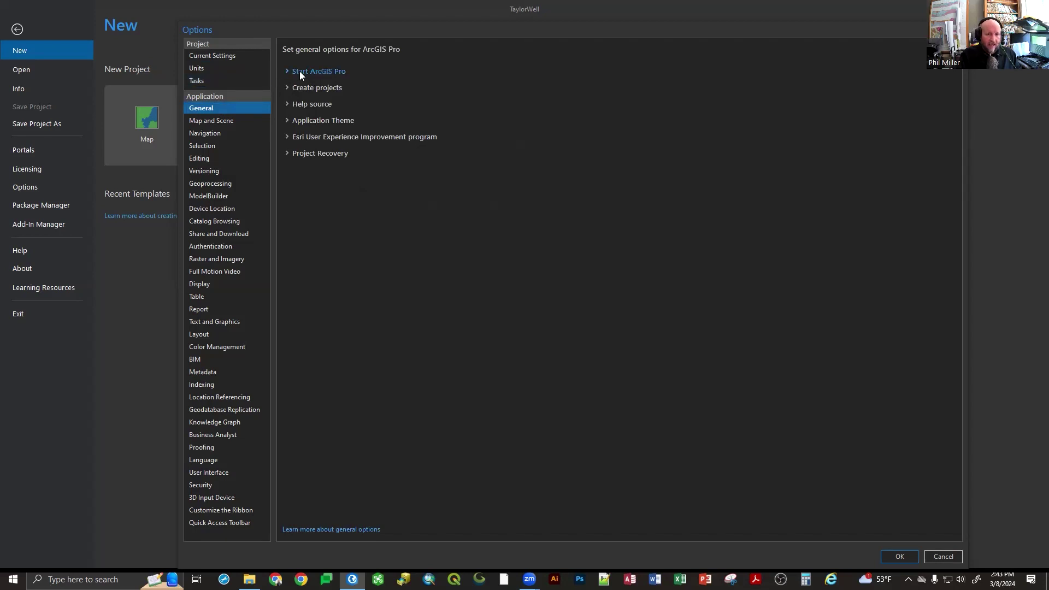
click(305, 120)
click(330, 137)
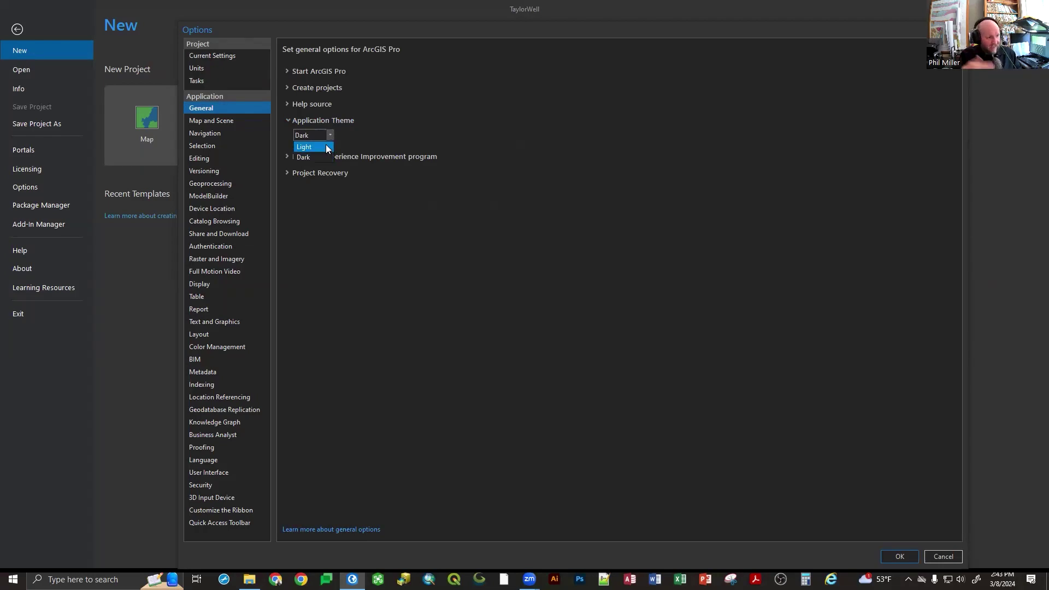
click(326, 148)
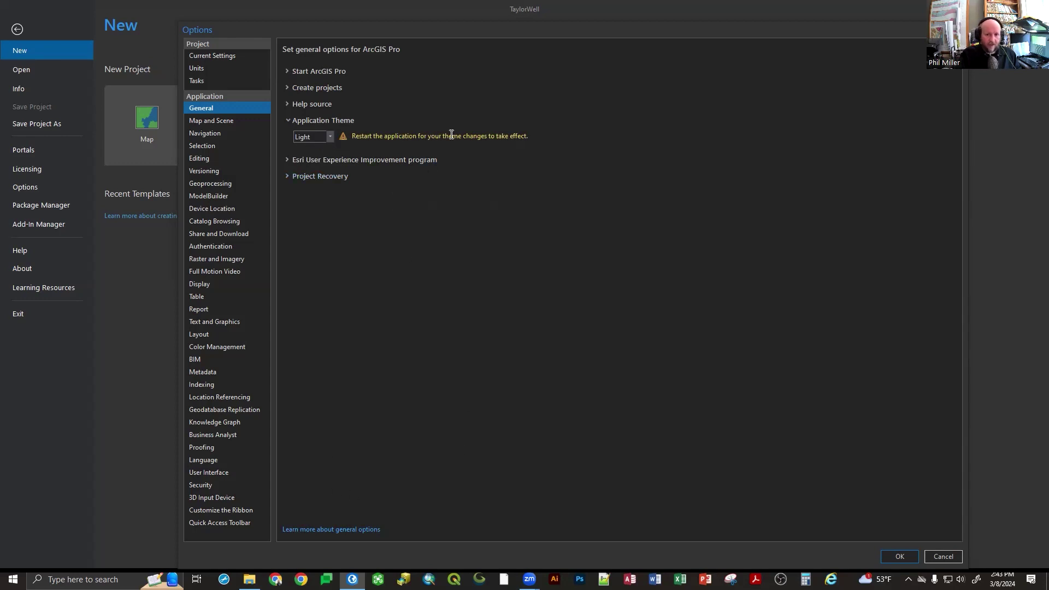
click(330, 137)
click(325, 157)
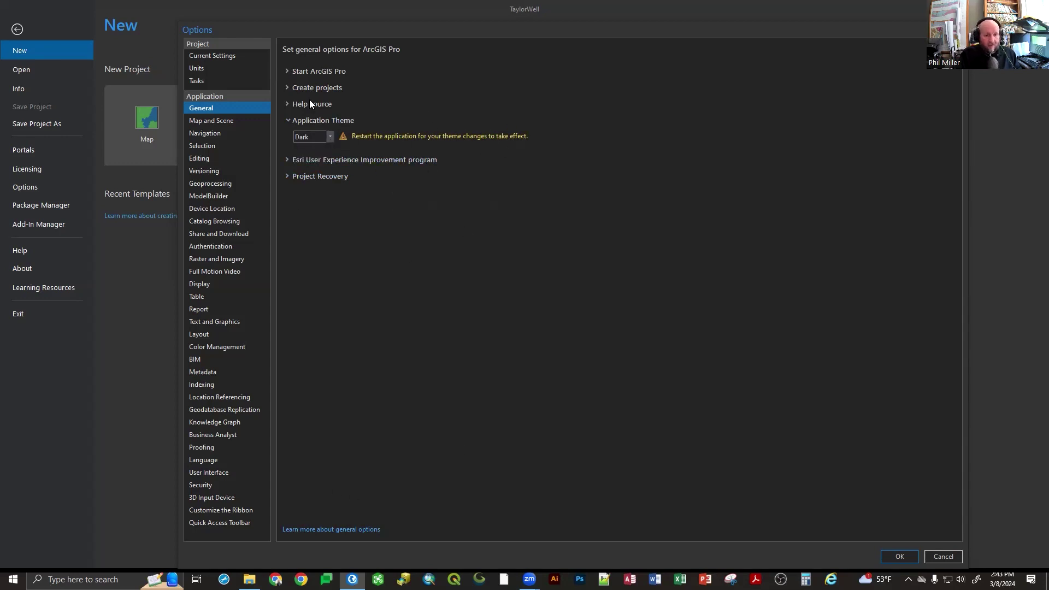
click(328, 123)
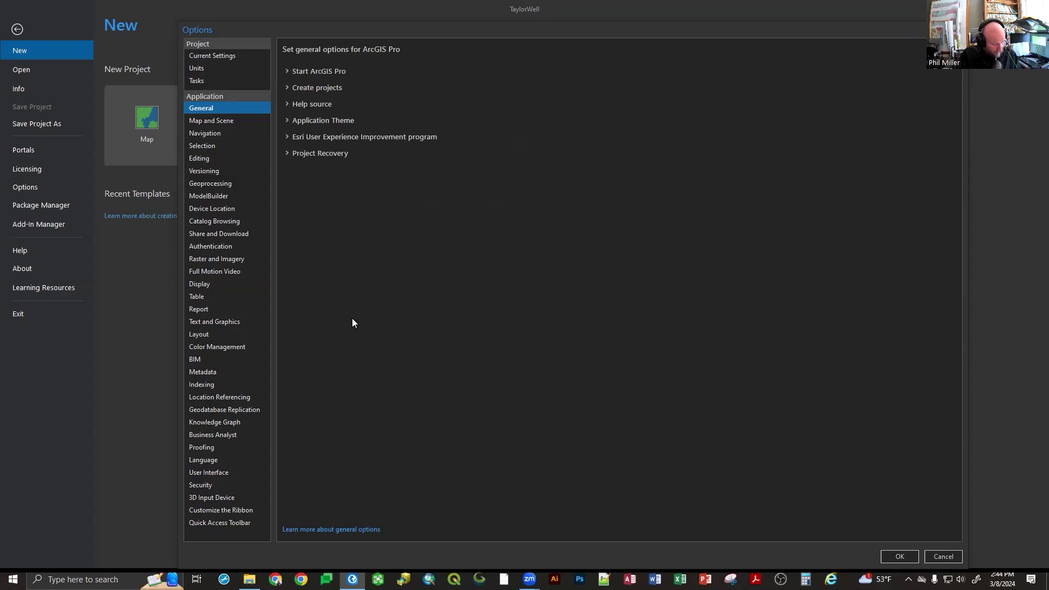
Step: Review the Project Recovery backup settings and the editing Session settings, and apply the changed options
click(311, 154)
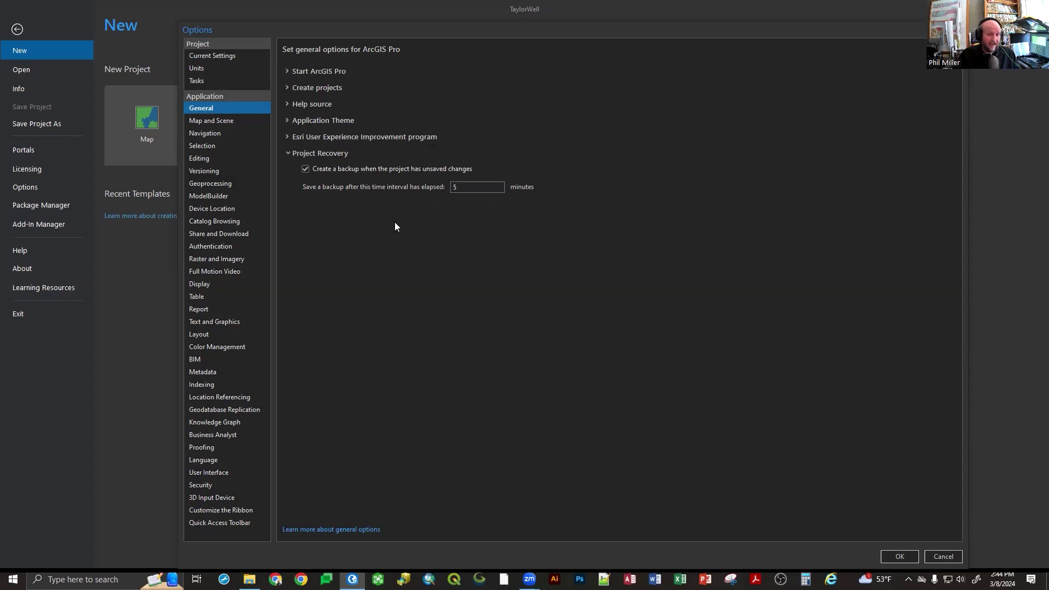
click(328, 155)
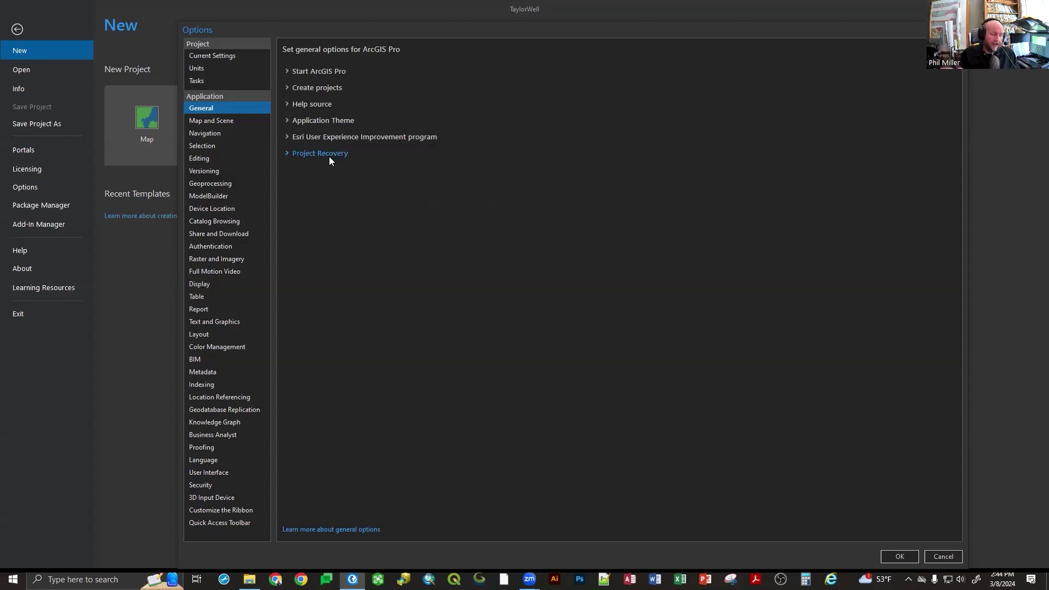
click(193, 157)
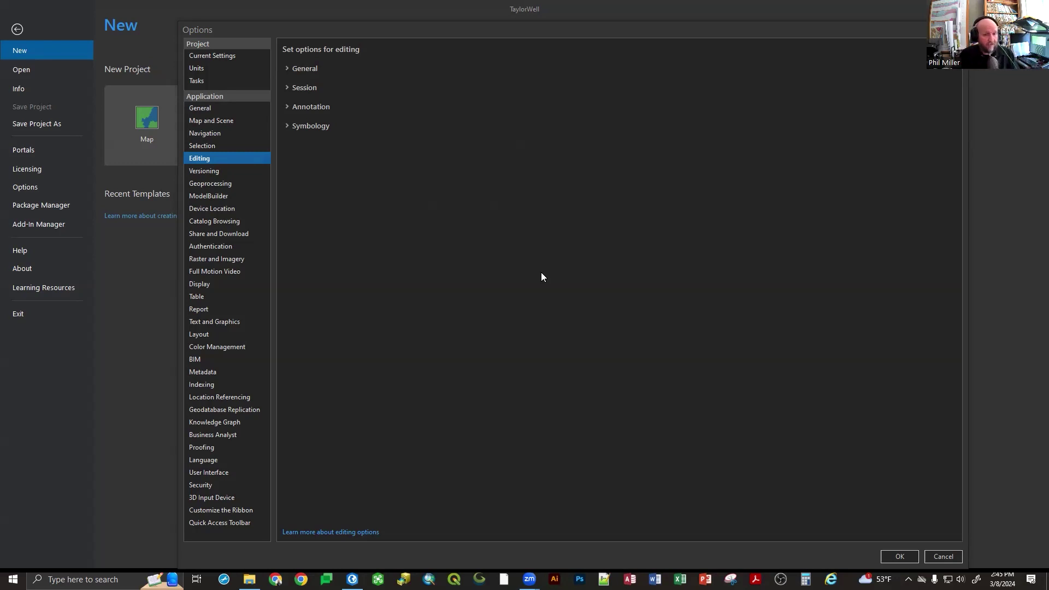
click(306, 88)
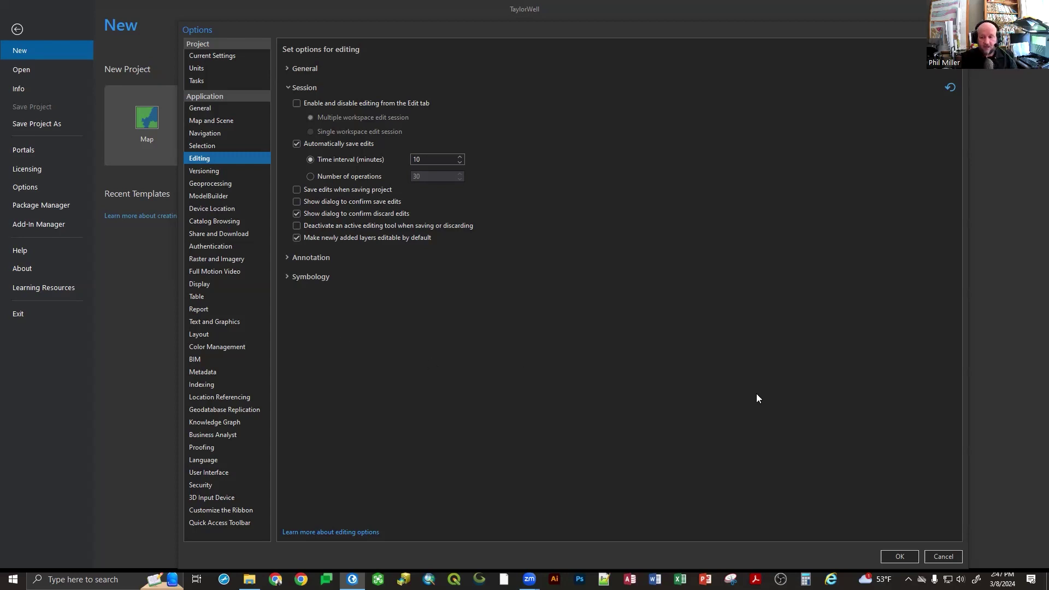
click(898, 558)
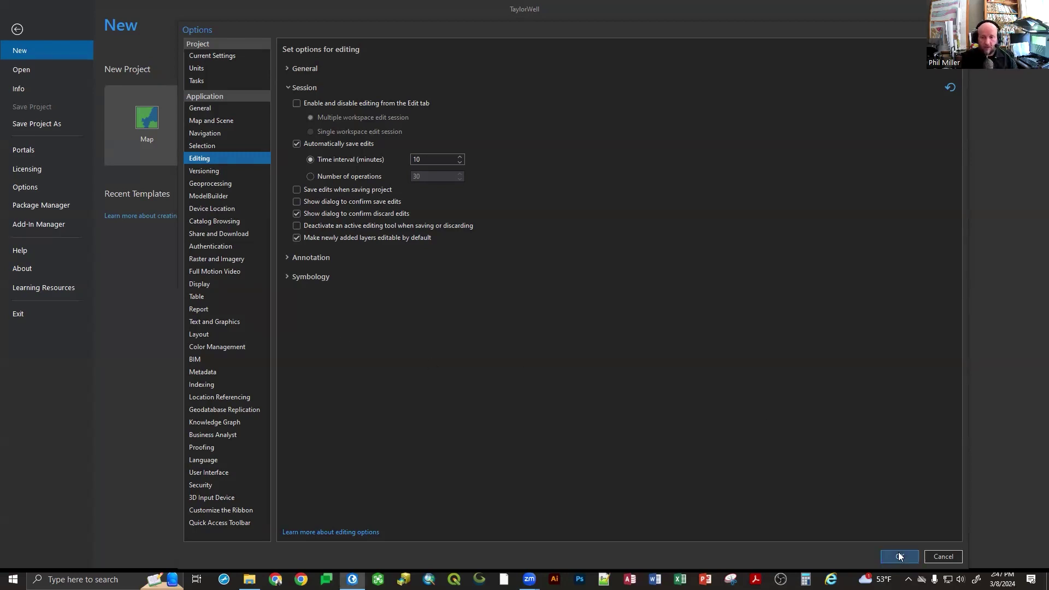